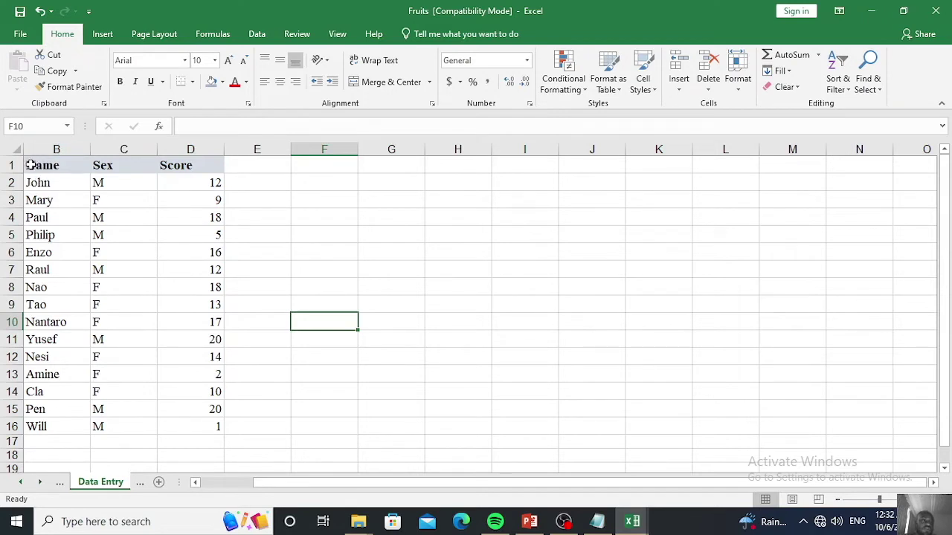
Move the Name, Sex and Score table in B1:D16 down one row so that it starts in row 2
left_click(29, 165)
left_click_drag(87, 168, 174, 426)
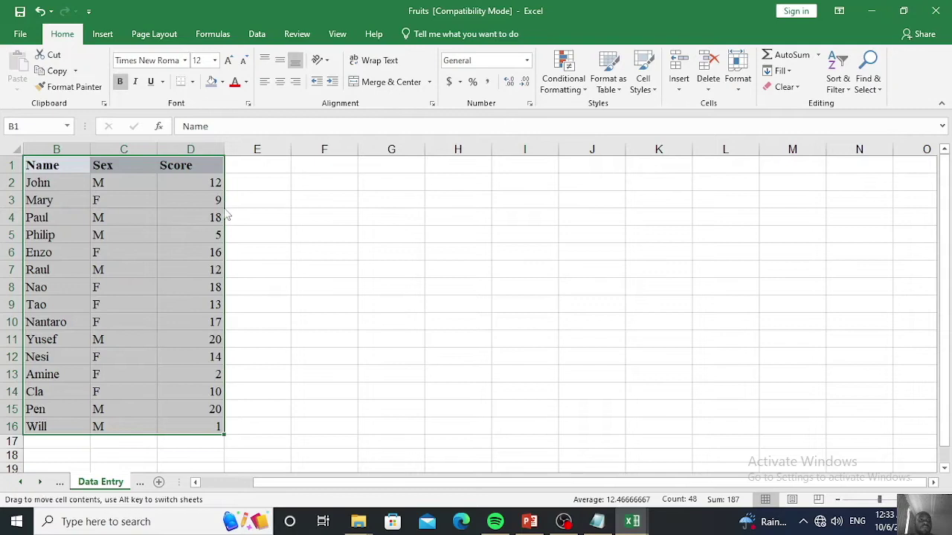
left_click_drag(227, 216, 213, 219)
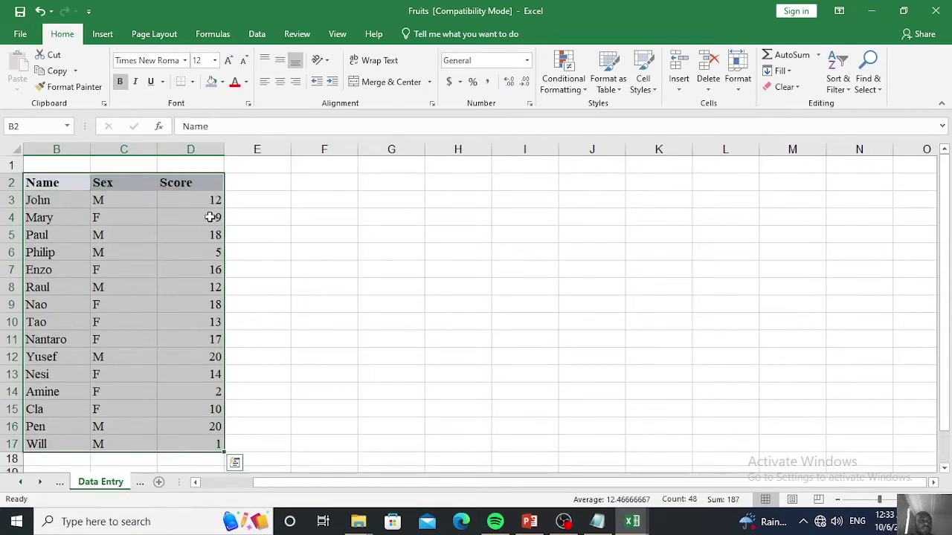
Merge and center the Name heading across B1:B2 and the Sex heading across C1:C2
left_click(72, 166)
left_click_drag(73, 166, 71, 179)
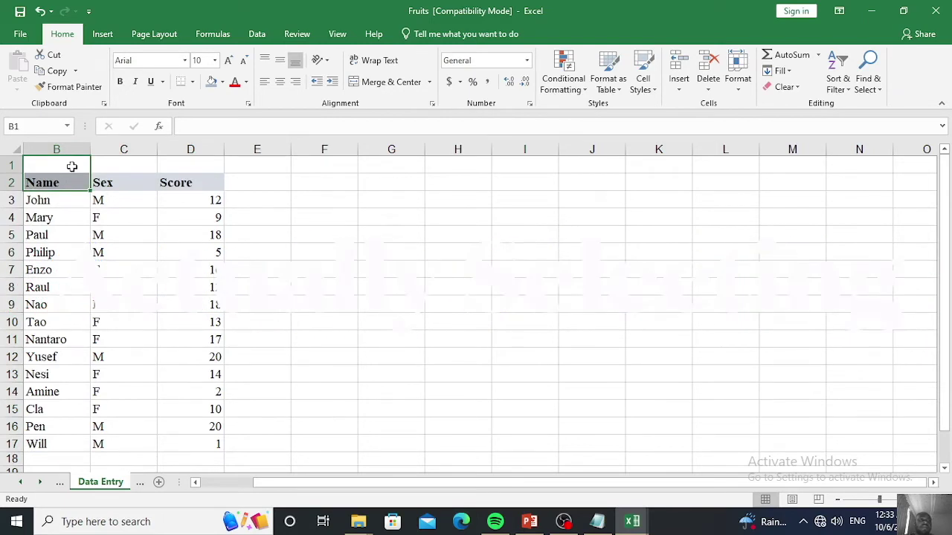
left_click(385, 84)
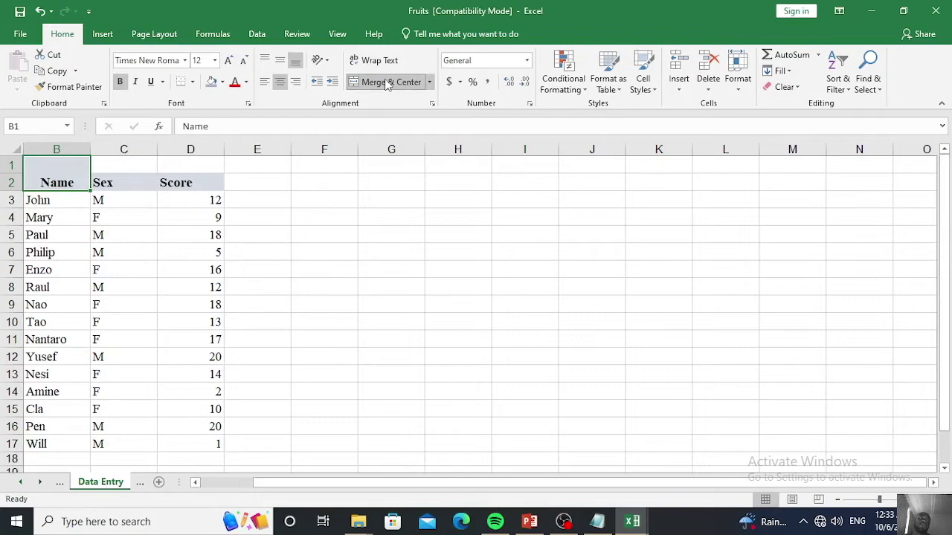
left_click(118, 172)
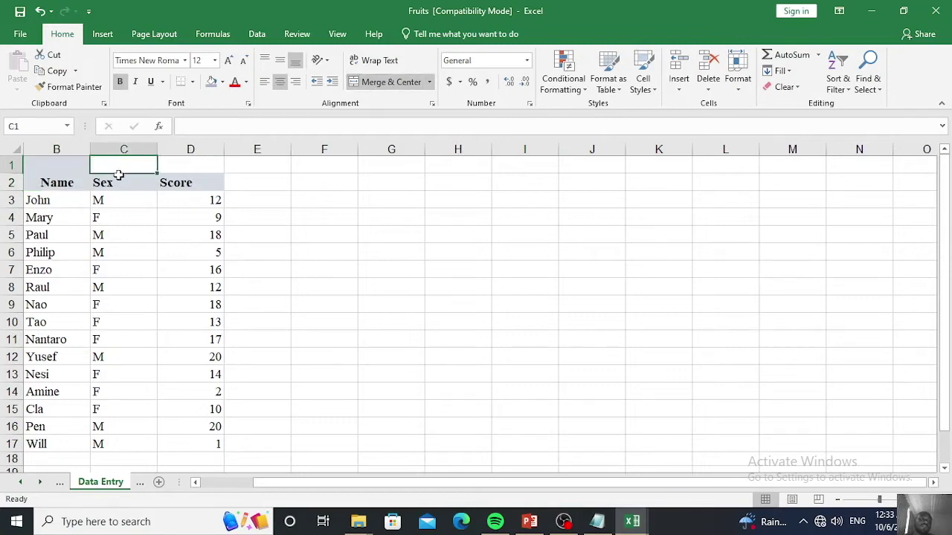
left_click_drag(118, 172, 116, 183)
left_click(389, 83)
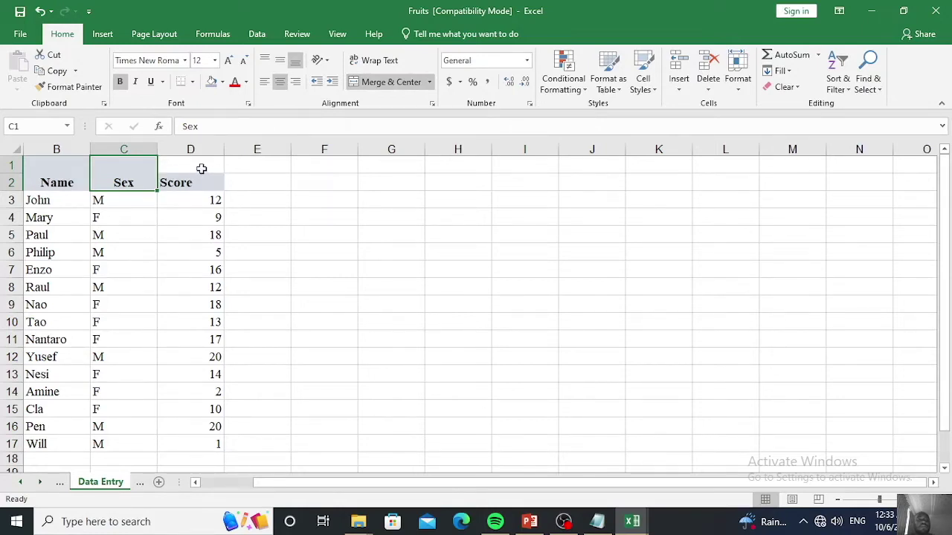
Merge and center cells D1:F1 and enter the heading "Scores" in the merged cell
left_click_drag(199, 166, 301, 172)
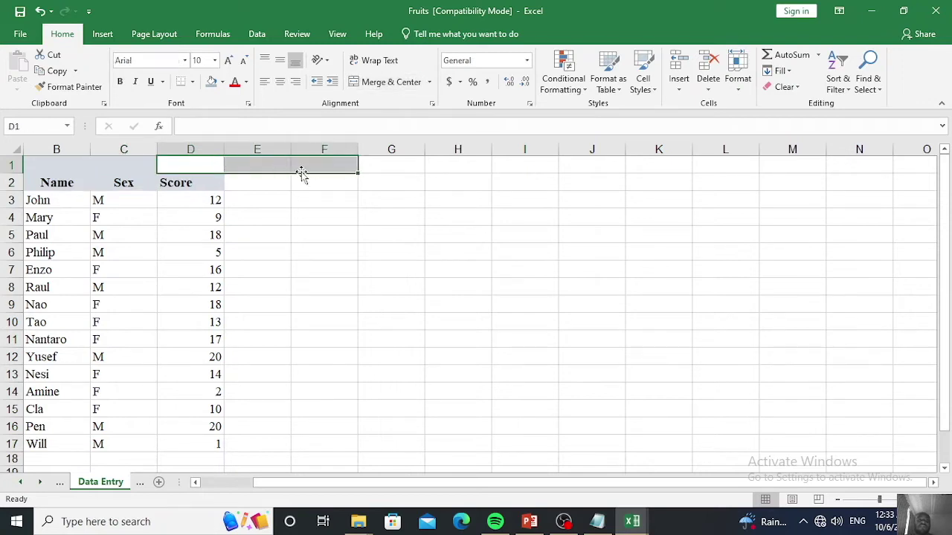
left_click(386, 83)
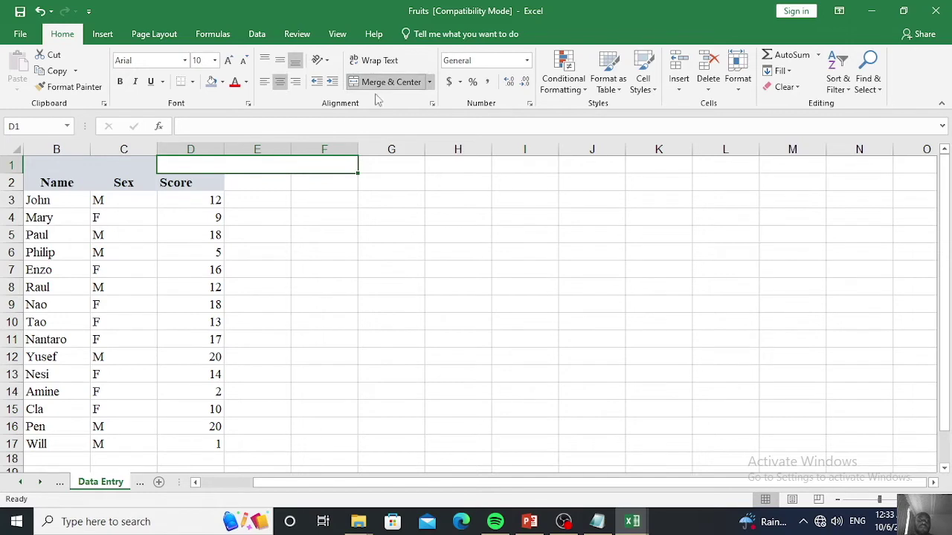
type("Score")
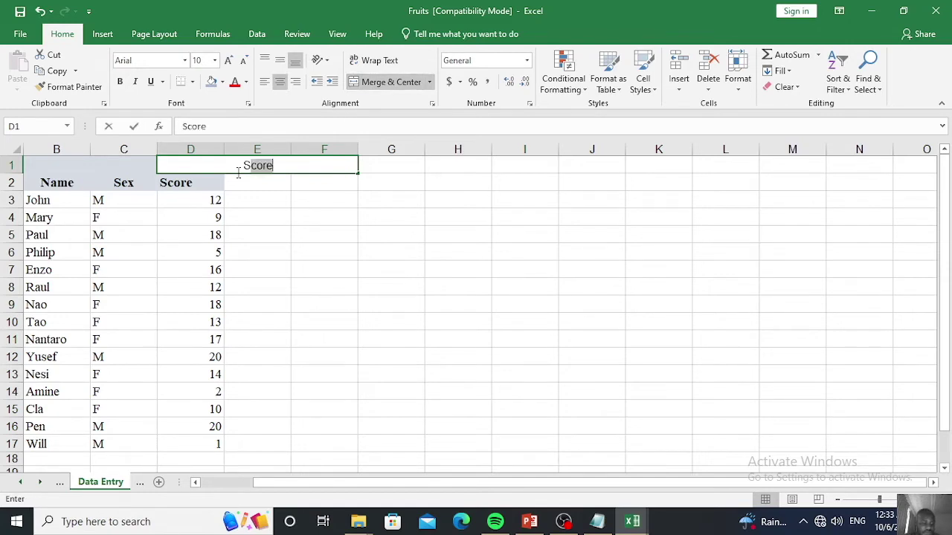
type("s")
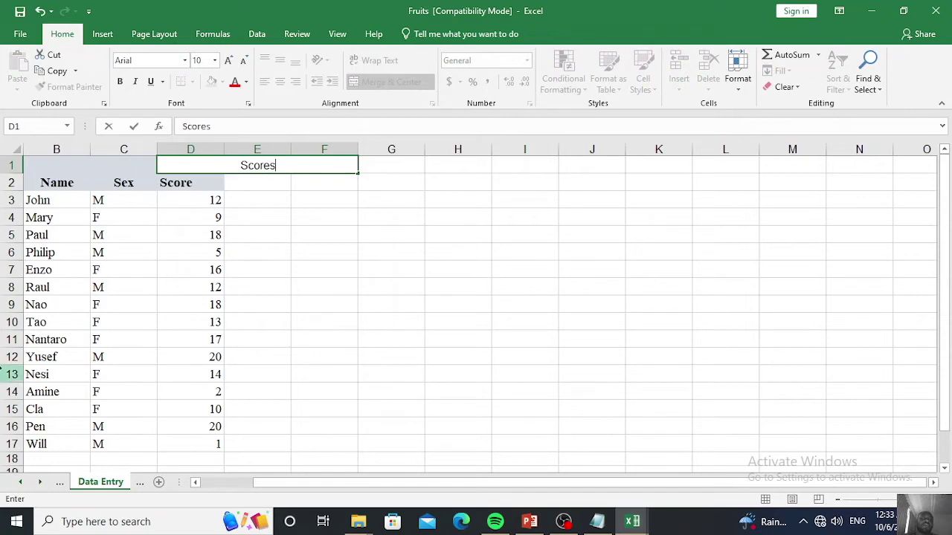
Enter the subject headings Maths, Physics and English in cells D2, E2 and F2
left_click(182, 185)
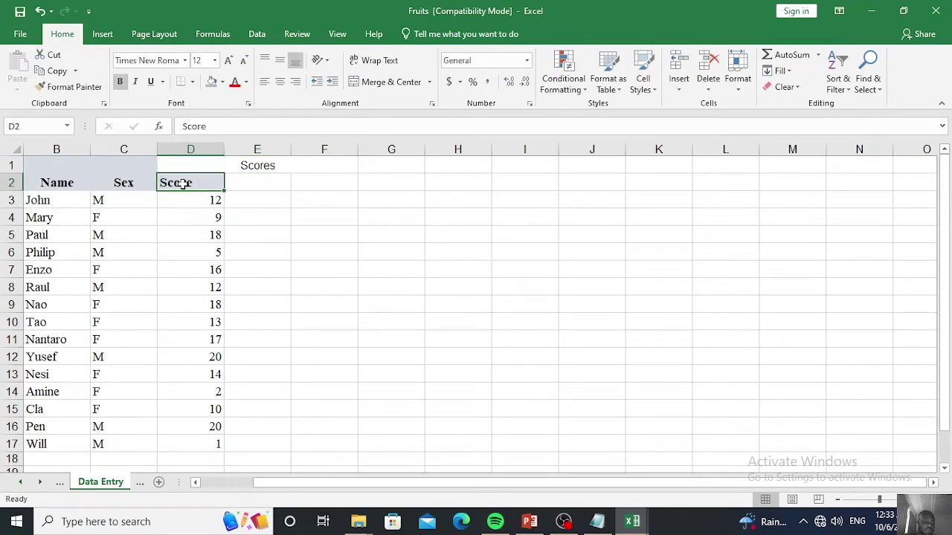
type("Maths")
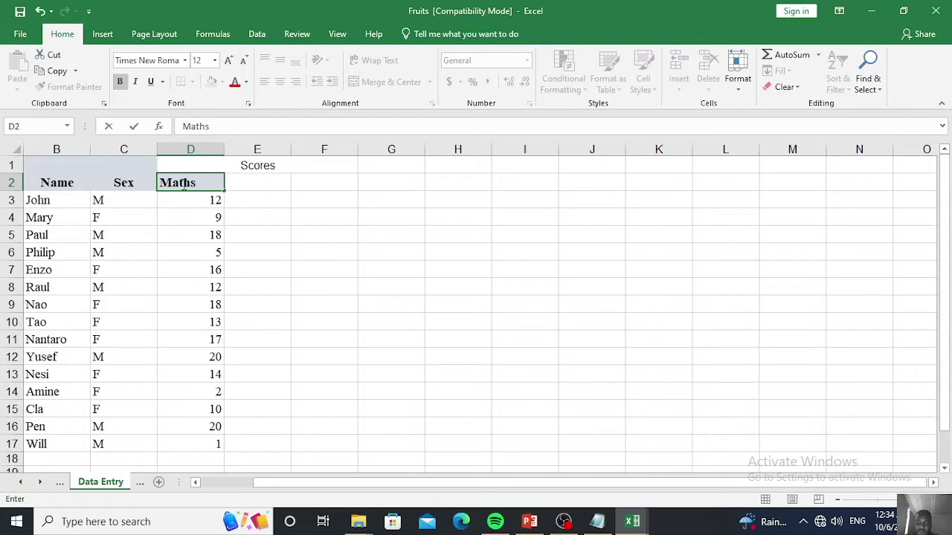
left_click(250, 177)
type("Physics")
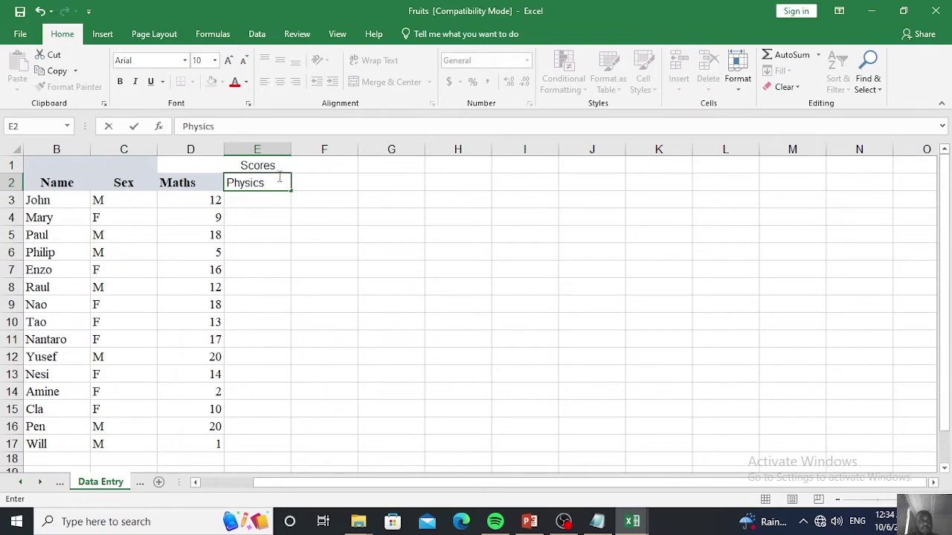
left_click(304, 181)
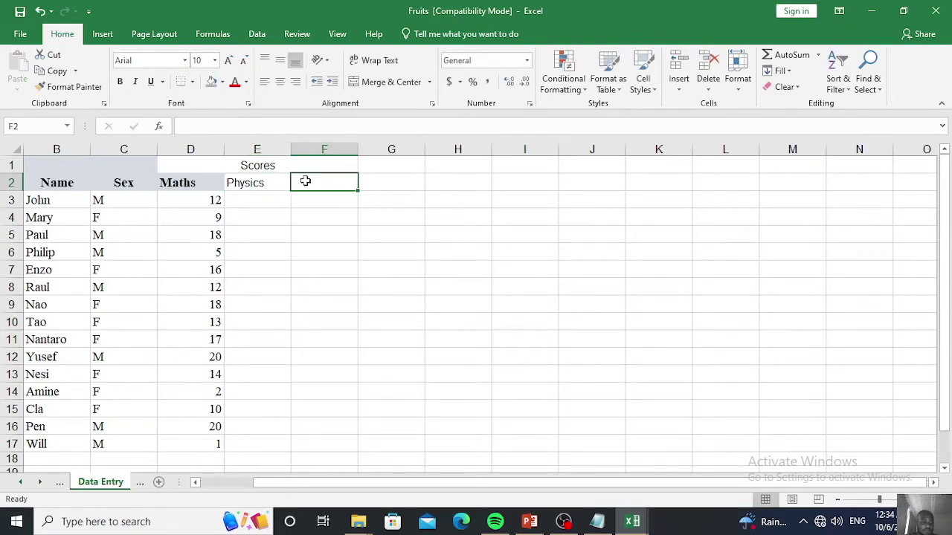
type("English")
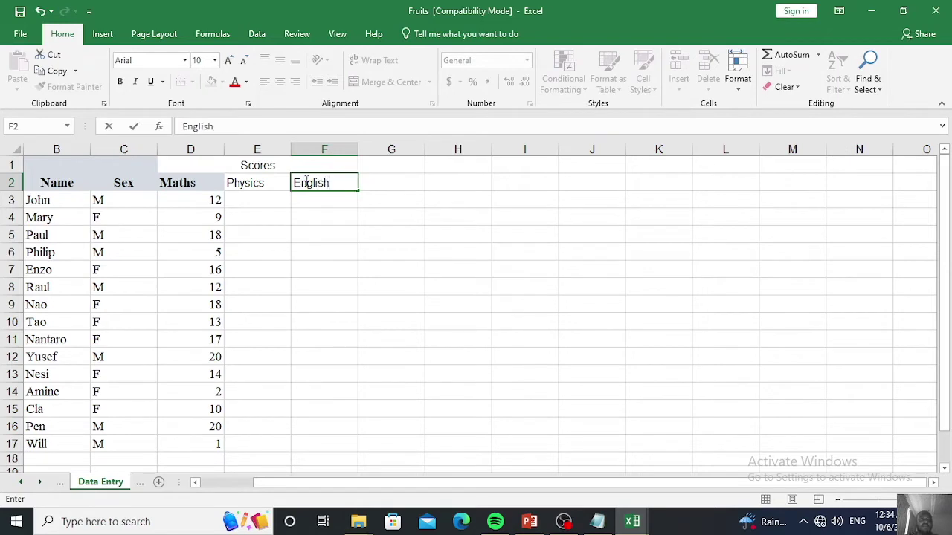
left_click(280, 202)
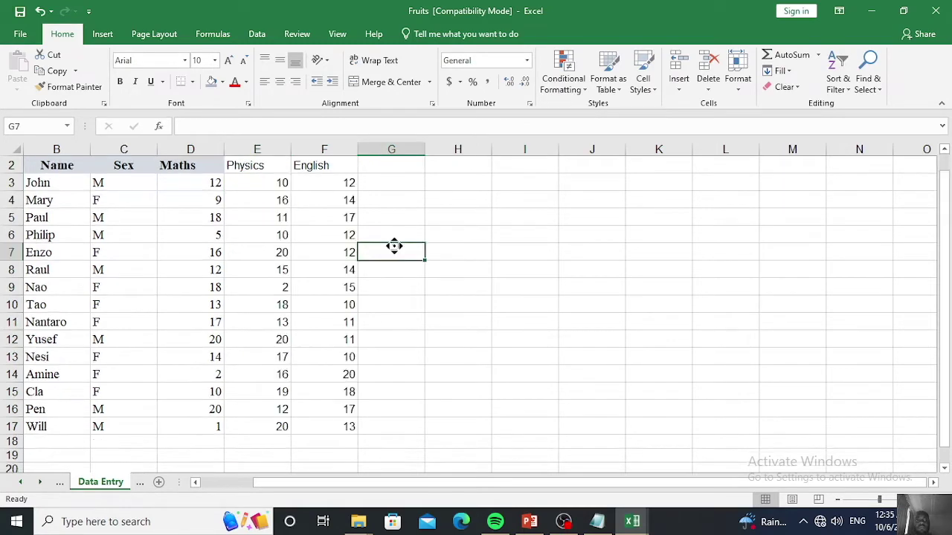
Examine the table from the Student ID column to the English column, comparing the fonts of the student names and scores
scroll(394, 248, "right", 1)
scroll(389, 320, "down", 2)
scroll(387, 319, "up", 2)
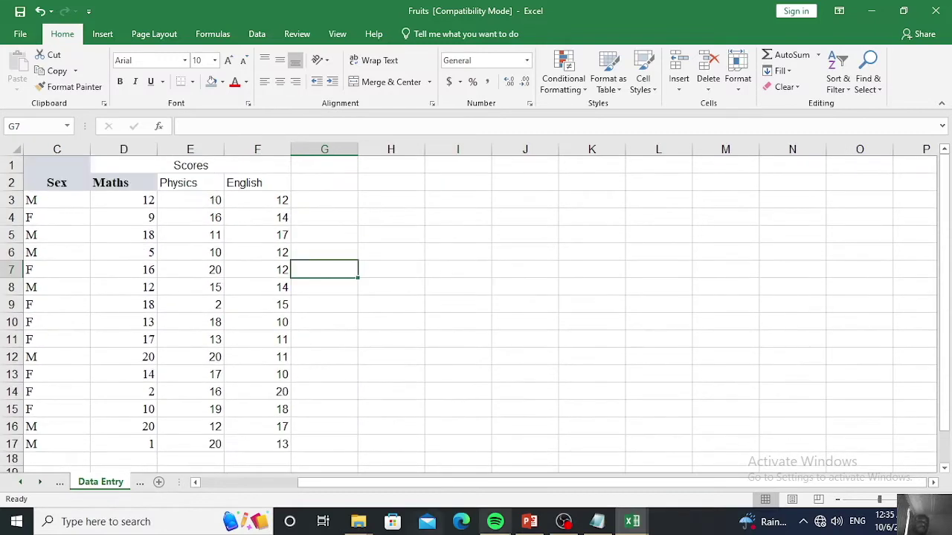
left_click(215, 485)
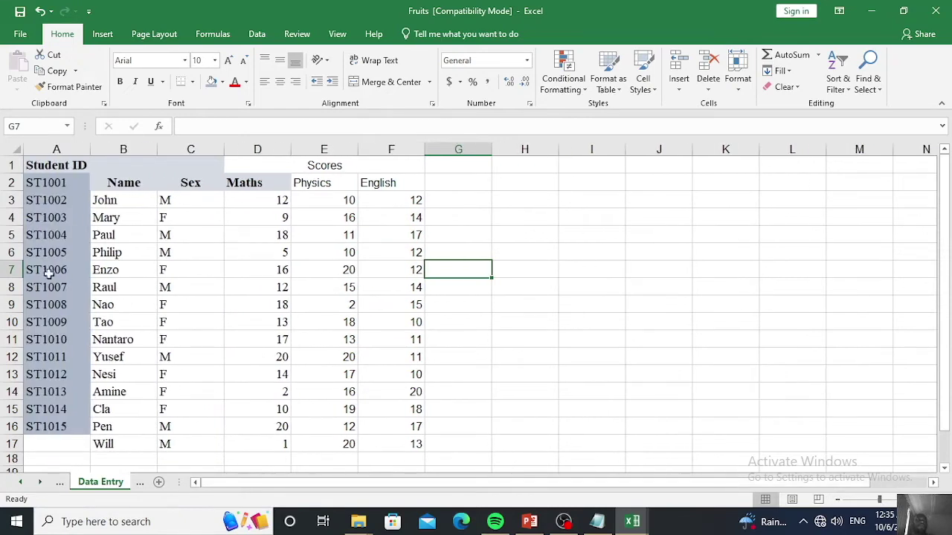
left_click(344, 199)
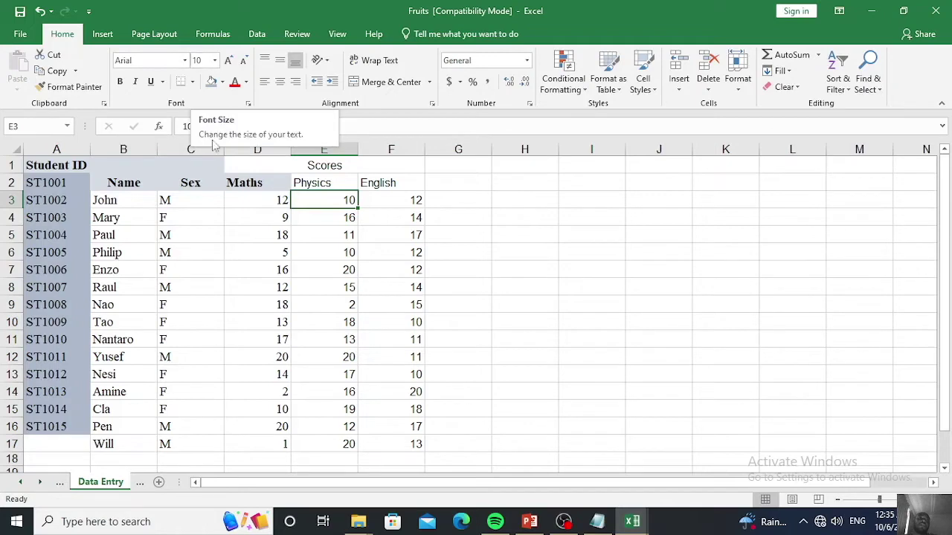
left_click(128, 223)
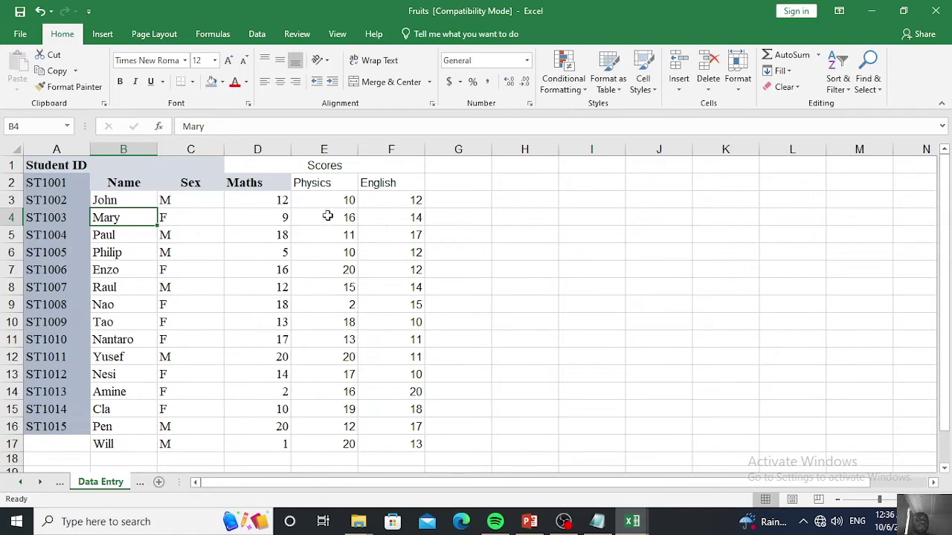
left_click_drag(304, 166, 338, 437)
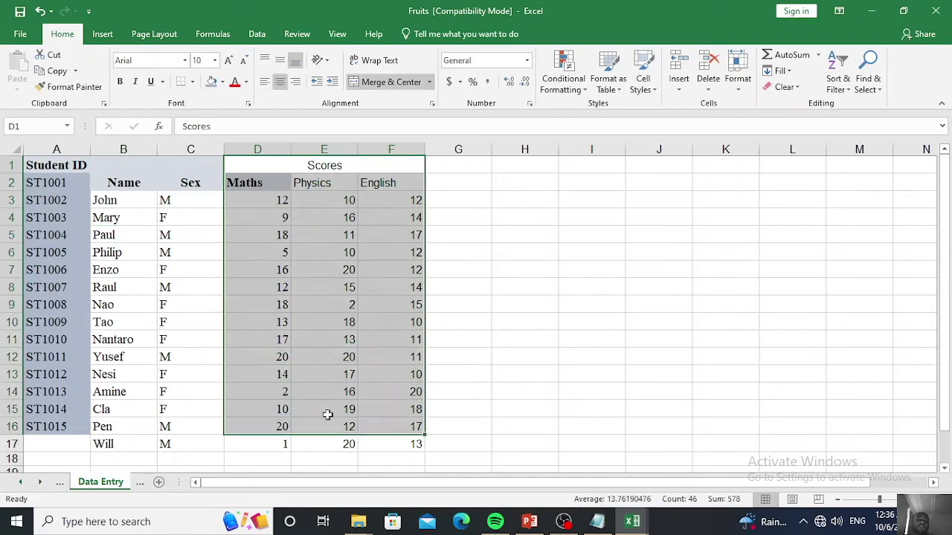
left_click(583, 269)
left_click(124, 234)
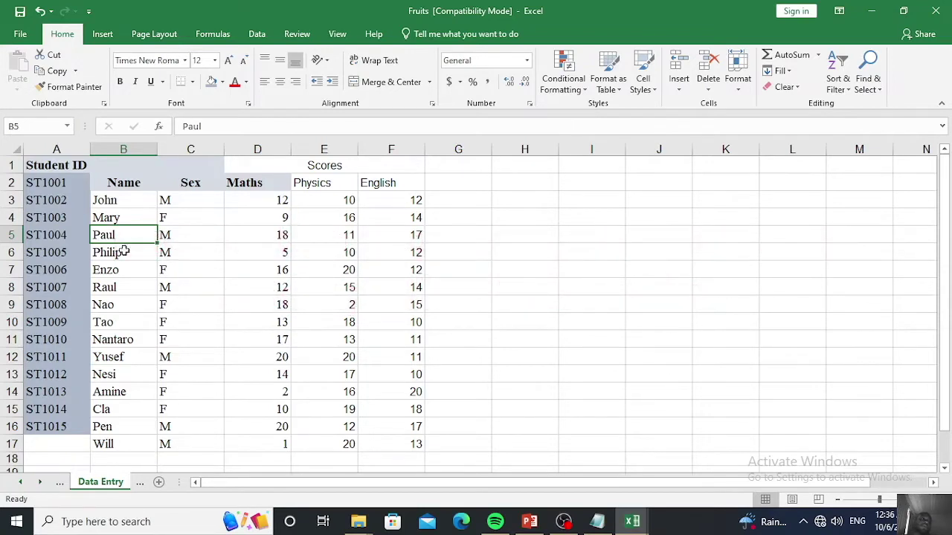
left_click(110, 270)
left_click(110, 232)
left_click(125, 265)
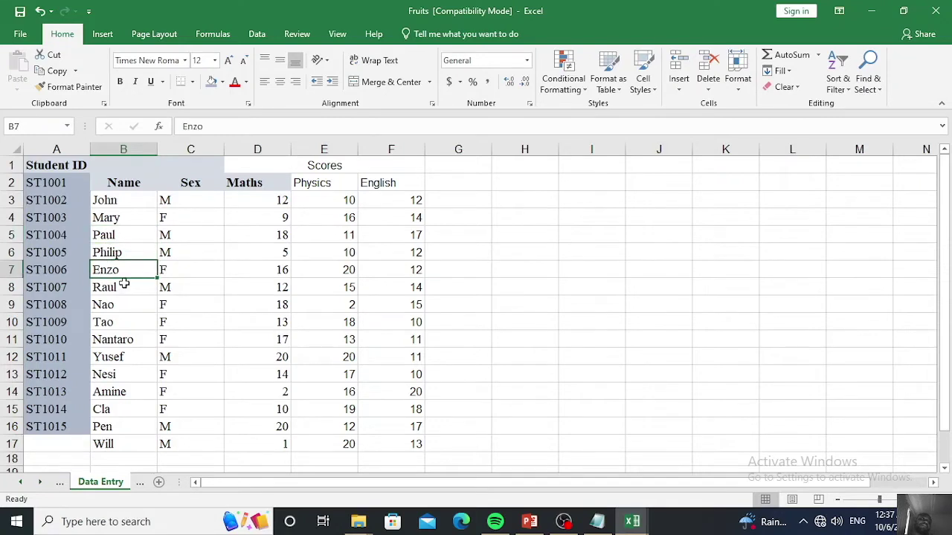
left_click(143, 229)
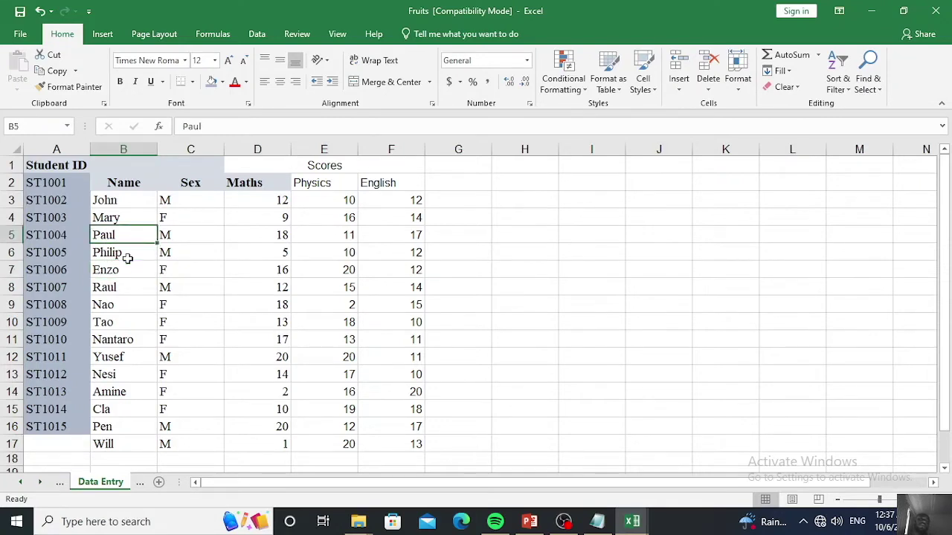
left_click(108, 272)
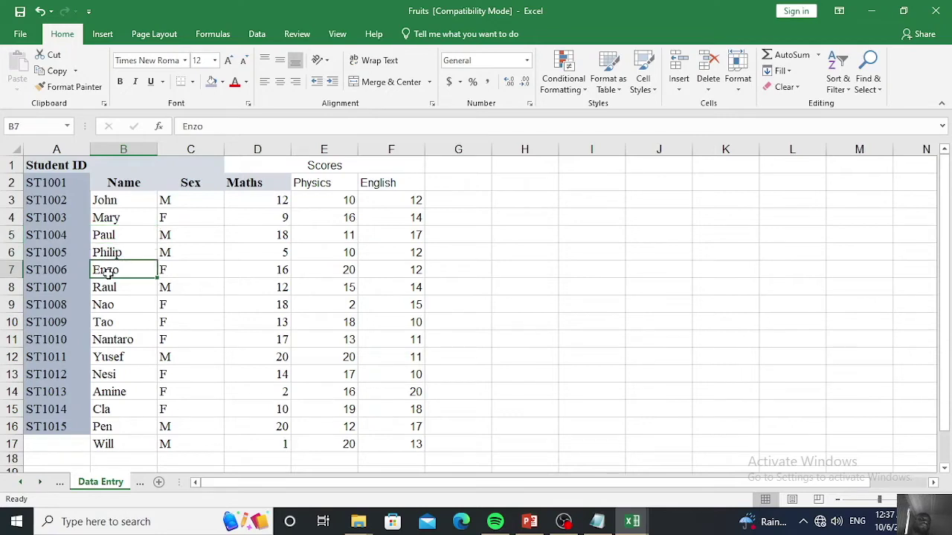
Copy the formatting of the student names in B3:B9 onto the score block D1:F17 with Format Painter
left_click_drag(120, 204, 113, 301)
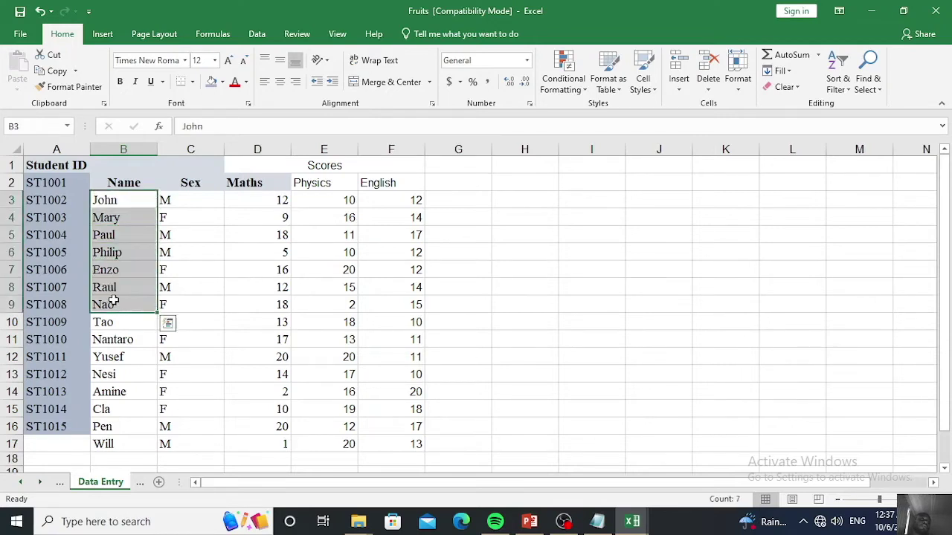
left_click(74, 88)
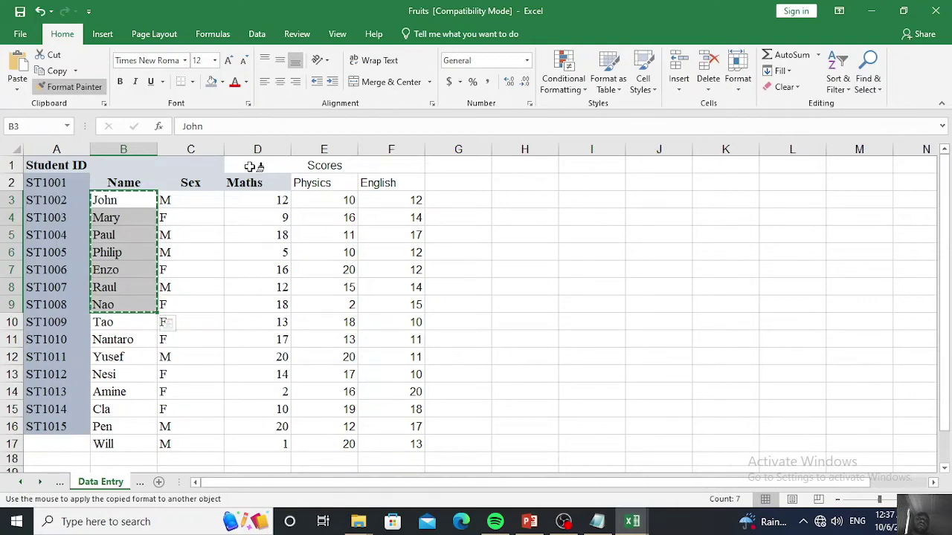
left_click(250, 167)
left_click_drag(250, 166, 234, 444)
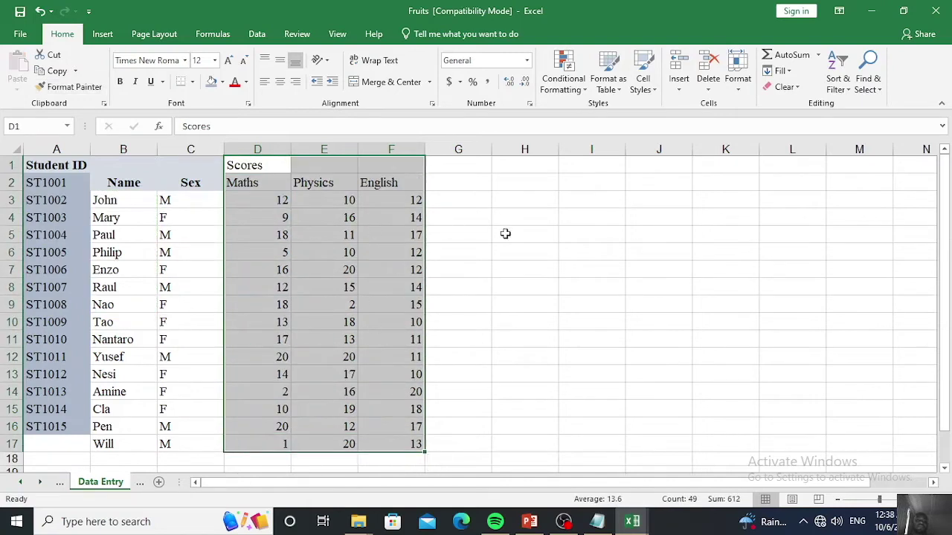
left_click(500, 232)
left_click(409, 251)
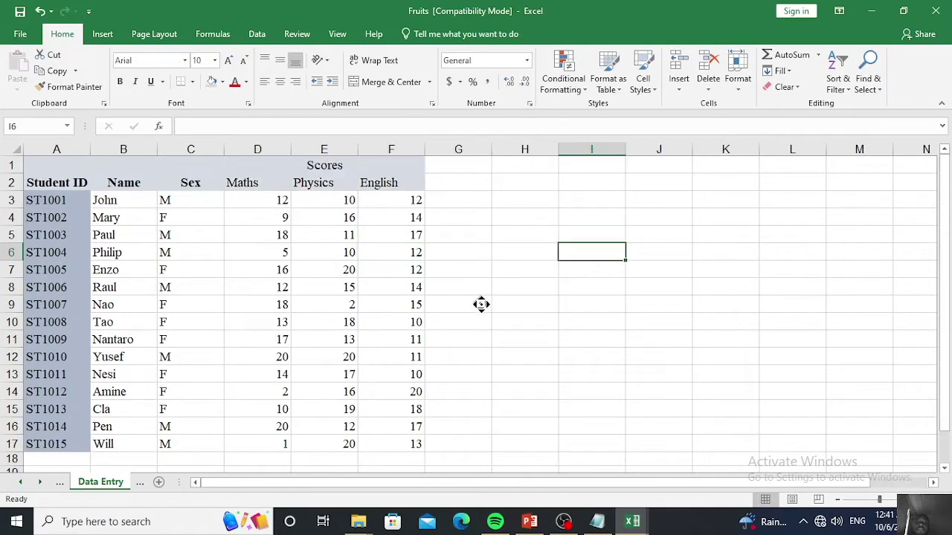
Merge and center cells M1:O1 in the empty area beside the score table
scroll(486, 303, "right", 1)
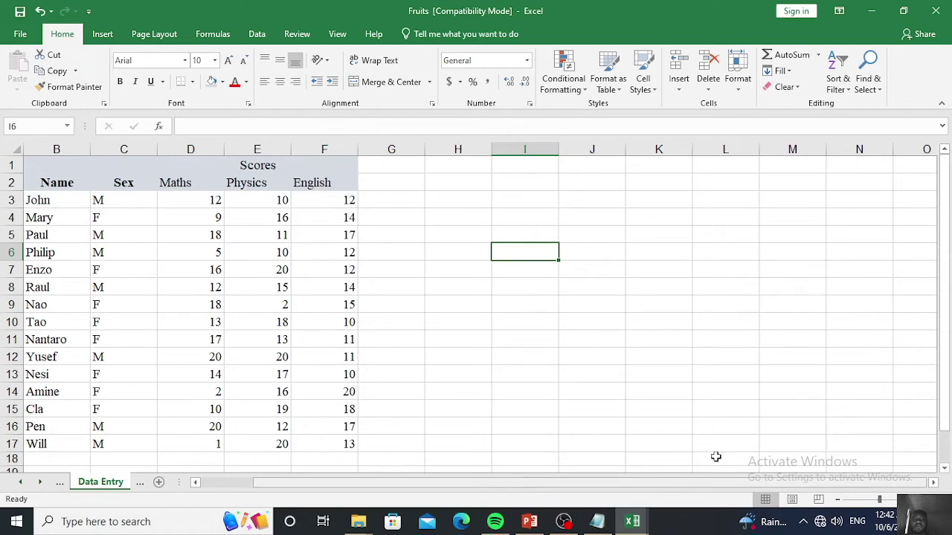
left_click(788, 179)
left_click_drag(793, 163, 899, 171)
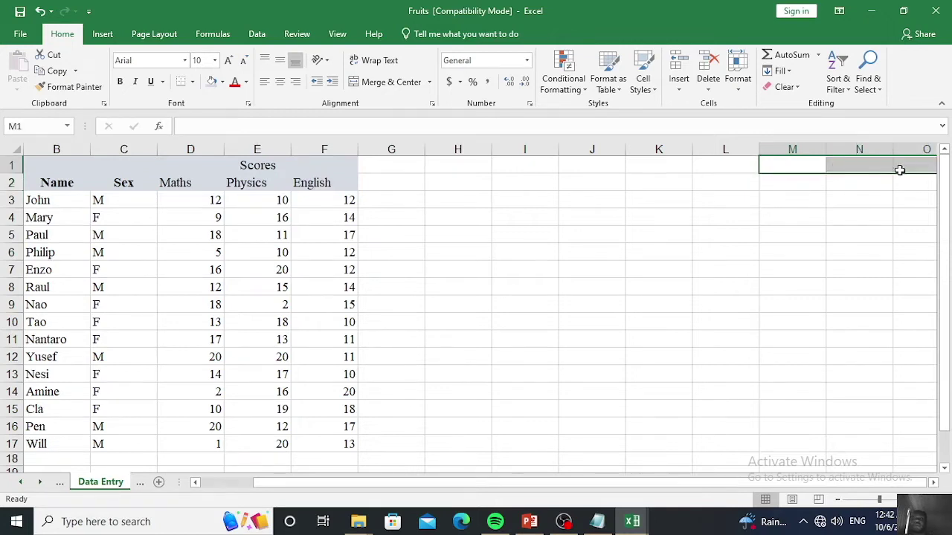
left_click(388, 85)
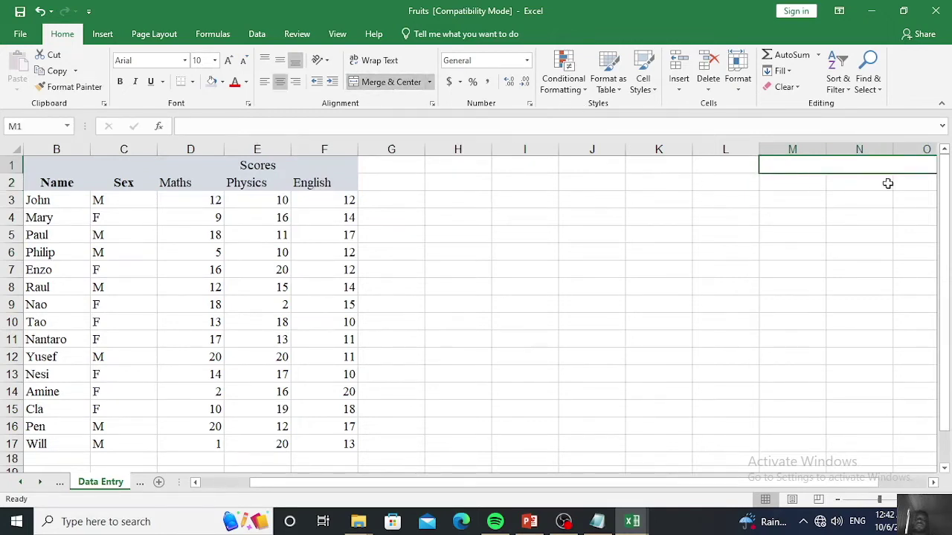
Enter the coefficients 4, 4 and 2 in cells M2, N2 and O2, and title the merged cell above them Coef C
left_click(804, 181)
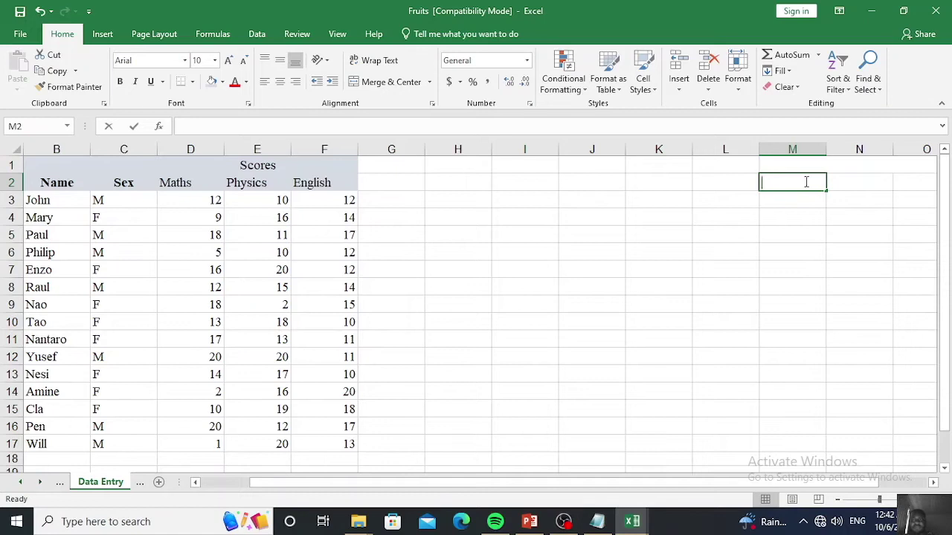
type("4")
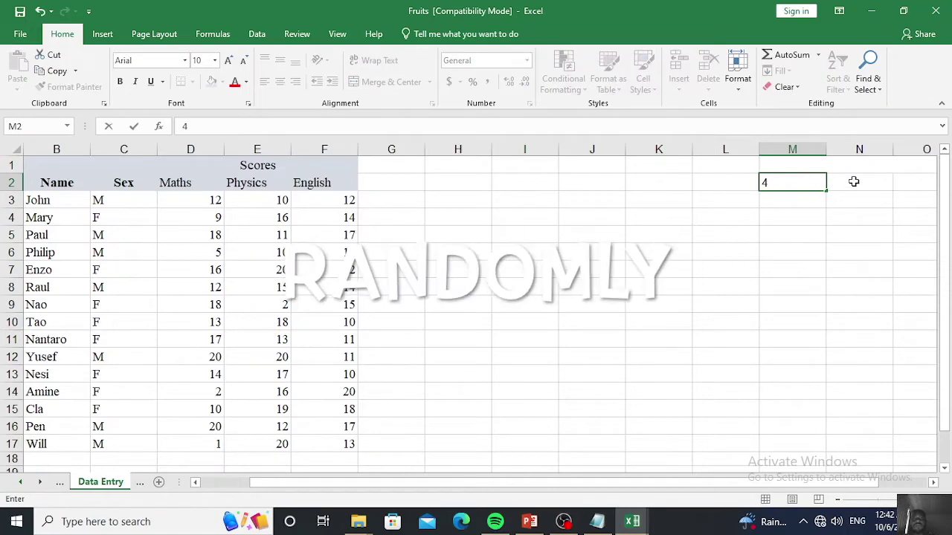
left_click(854, 181)
type("4")
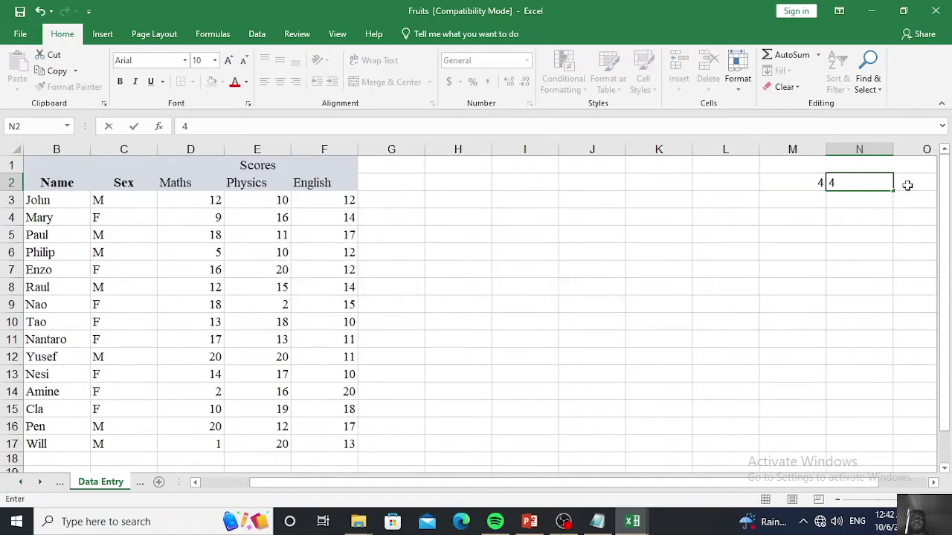
left_click(907, 185)
type("2")
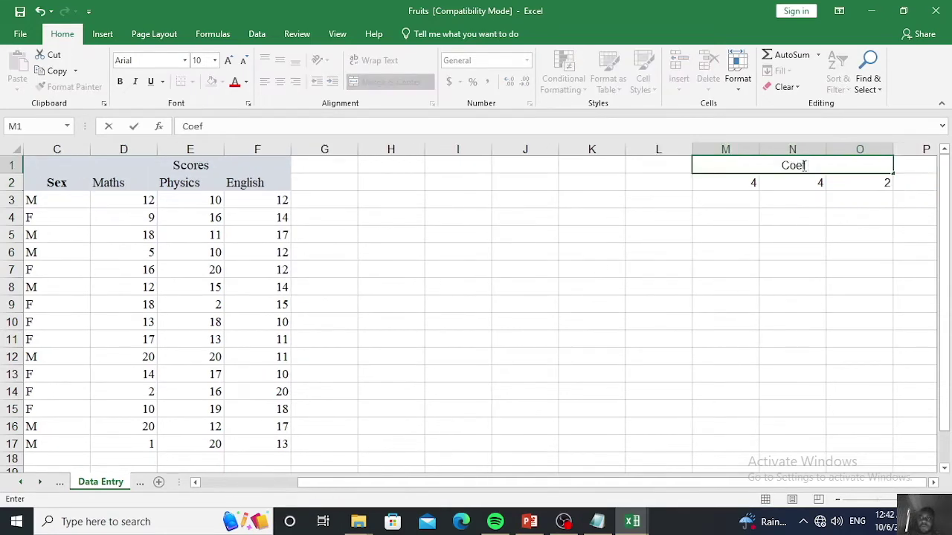
type("C")
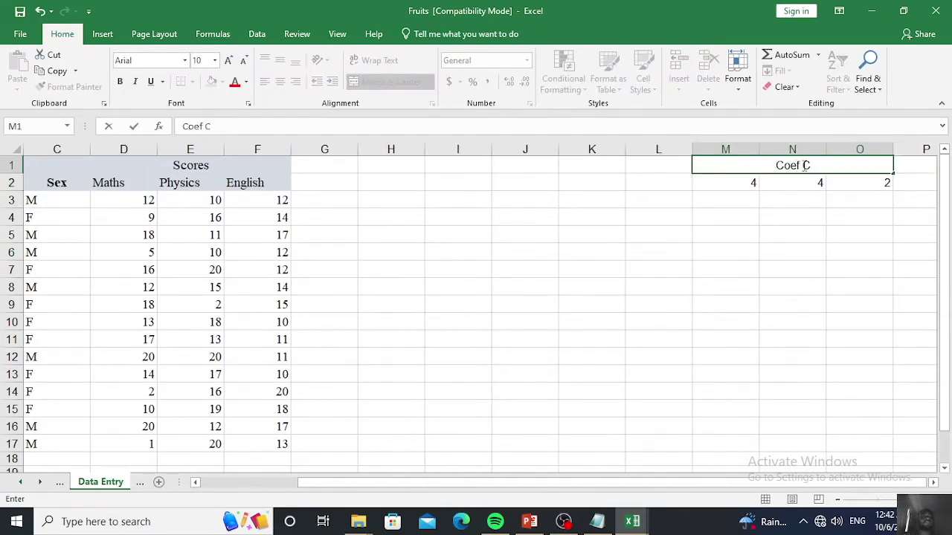
Change the merged Scores heading above the three subject columns to Scores X
left_click(197, 167)
double_click(217, 165)
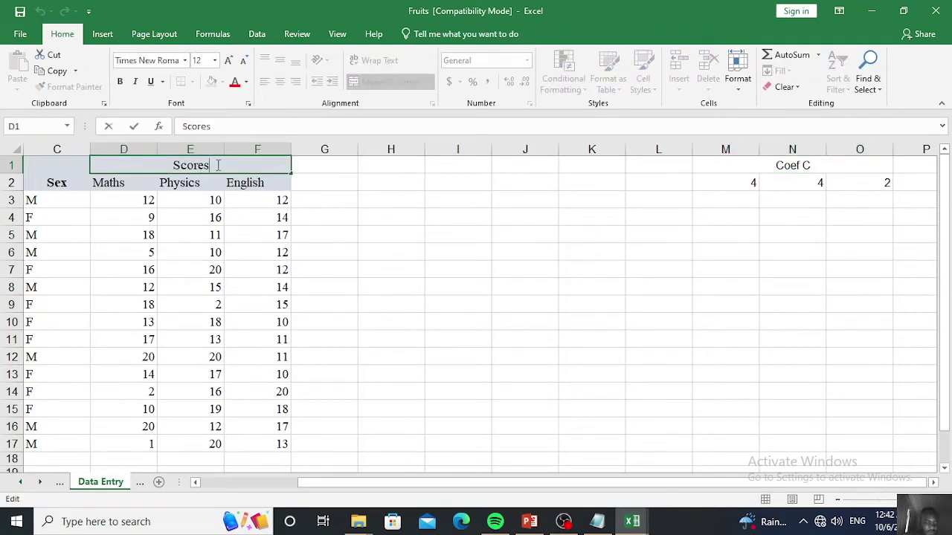
type("X")
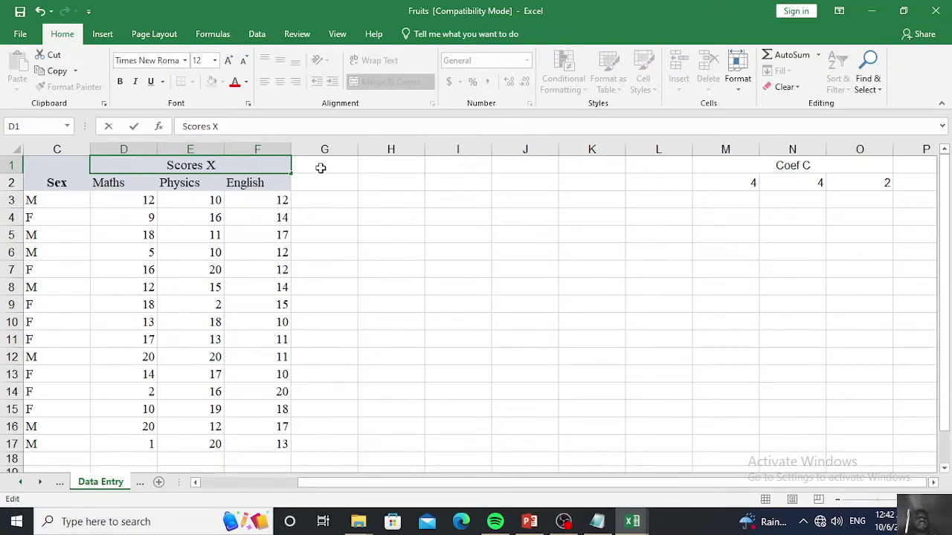
Merge and center cells G1:I1 beside the Scores X heading and enter the title Total X*C
left_click(327, 167)
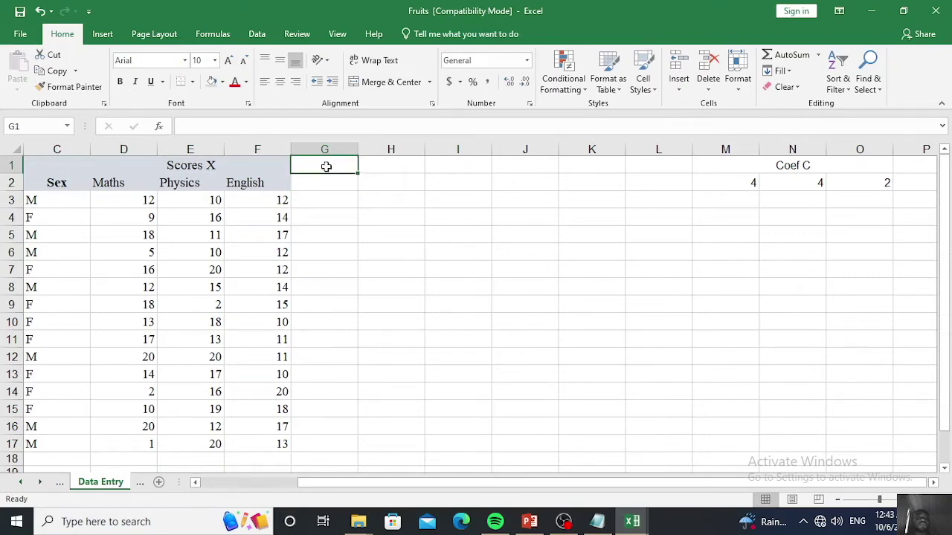
left_click_drag(325, 166, 452, 164)
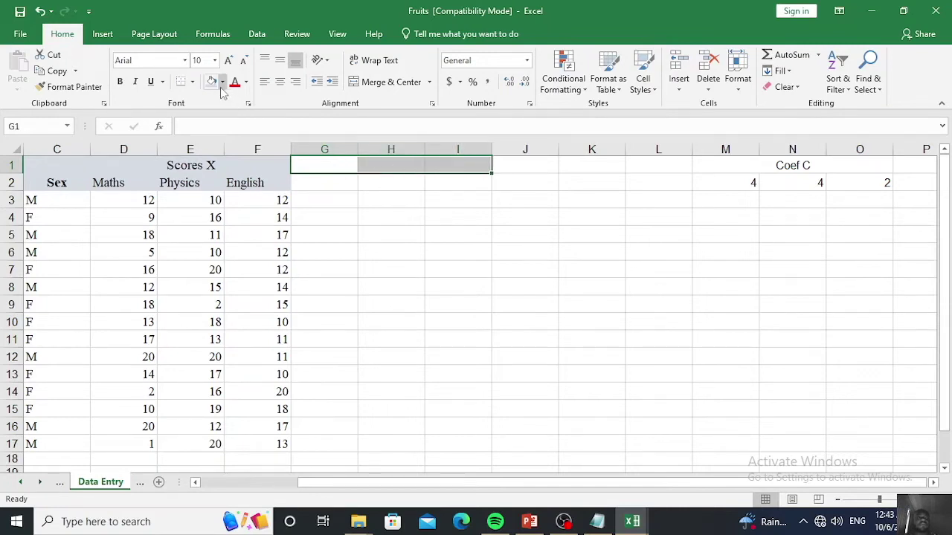
left_click(379, 82)
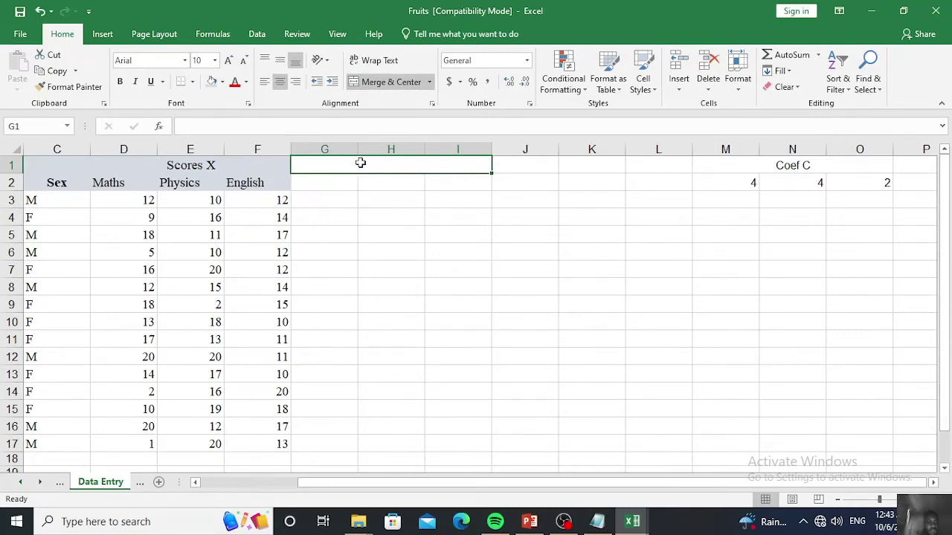
type("Total")
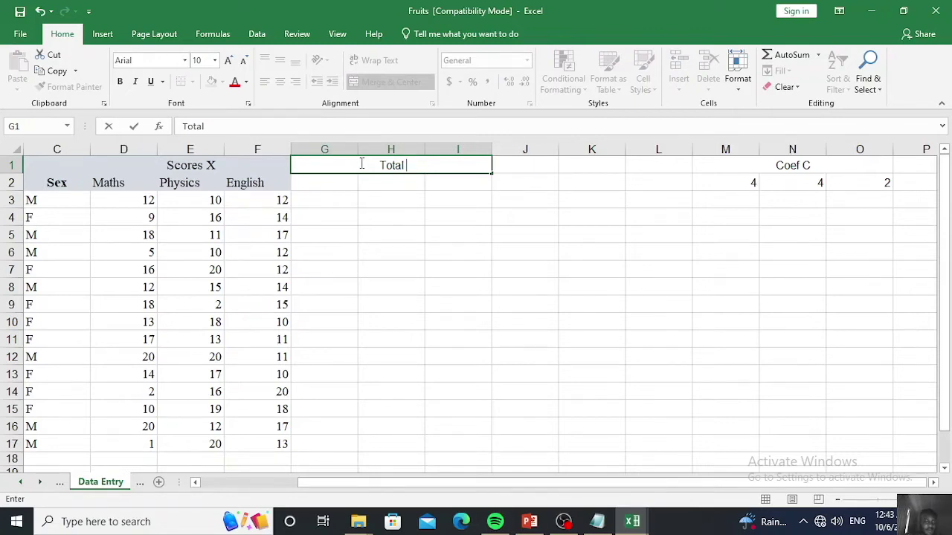
type("X")
type("*C")
Copy the subject headings Maths, Physics and English from D2:F2 into G2:I2 under Total X*C
left_click_drag(108, 182, 256, 182)
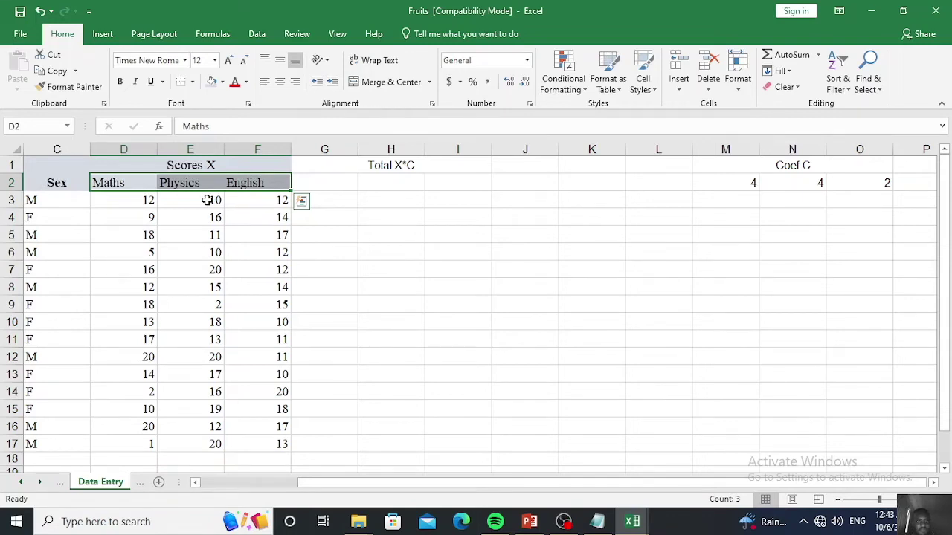
key("ctrl+c")
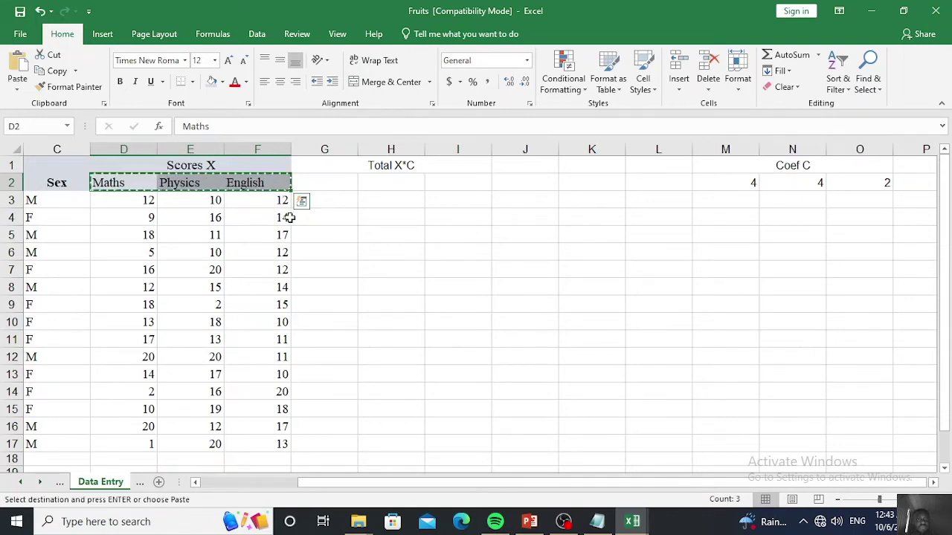
left_click(344, 183)
key("ctrl+v")
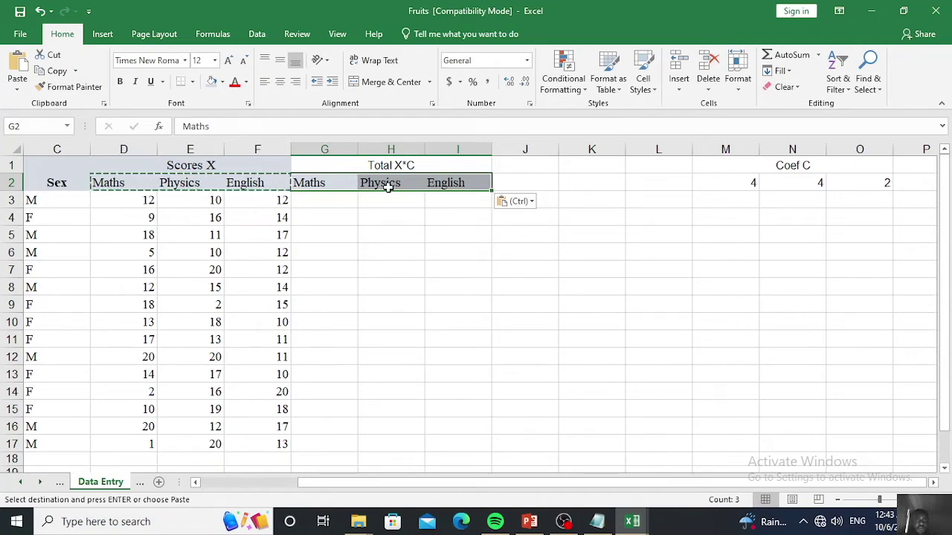
key("Escape")
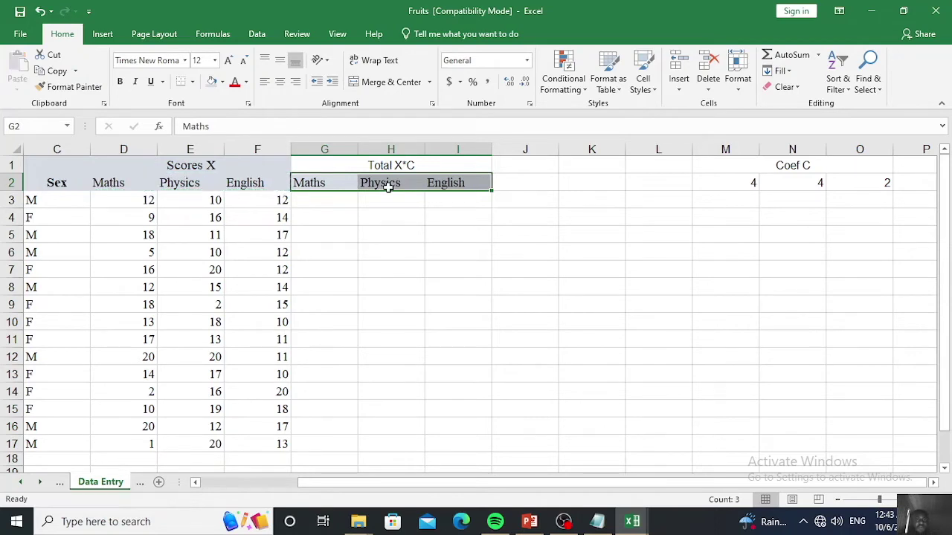
Enter the formula =D3*M2 in cell G3 to multiply the first student's Maths score by its coefficient
left_click(331, 203)
type("=")
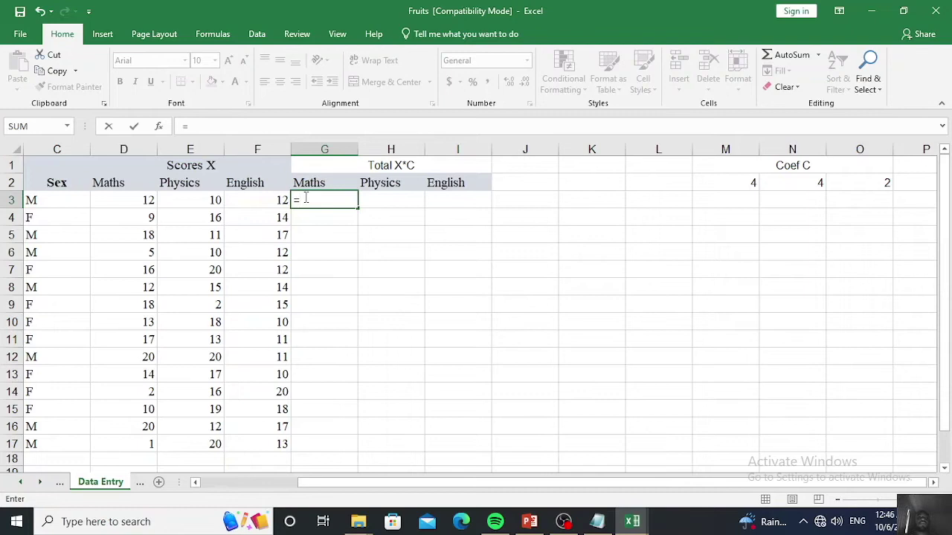
left_click(144, 202)
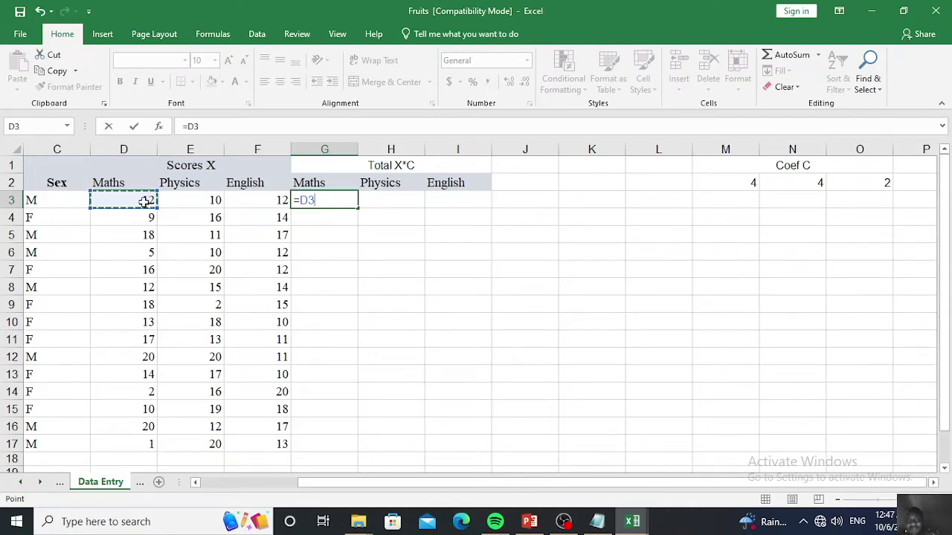
type("*")
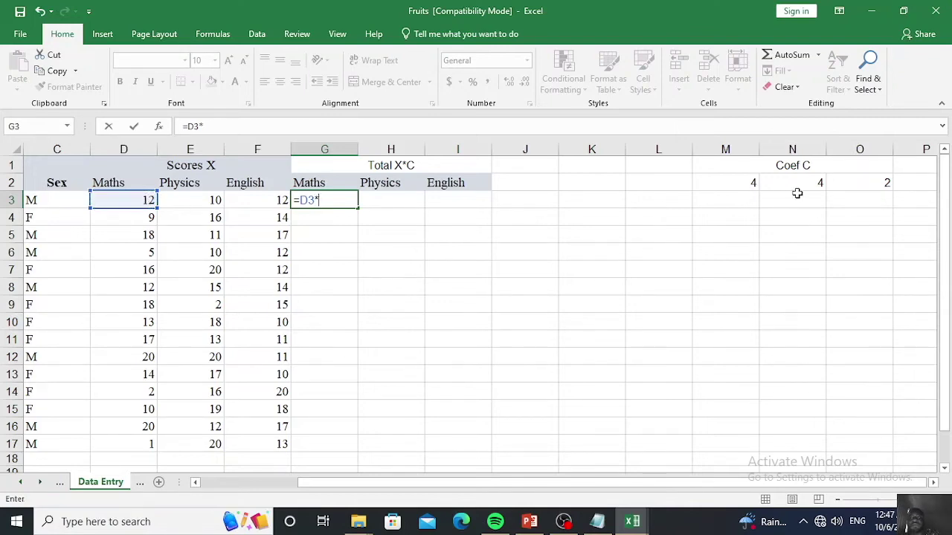
left_click(749, 184)
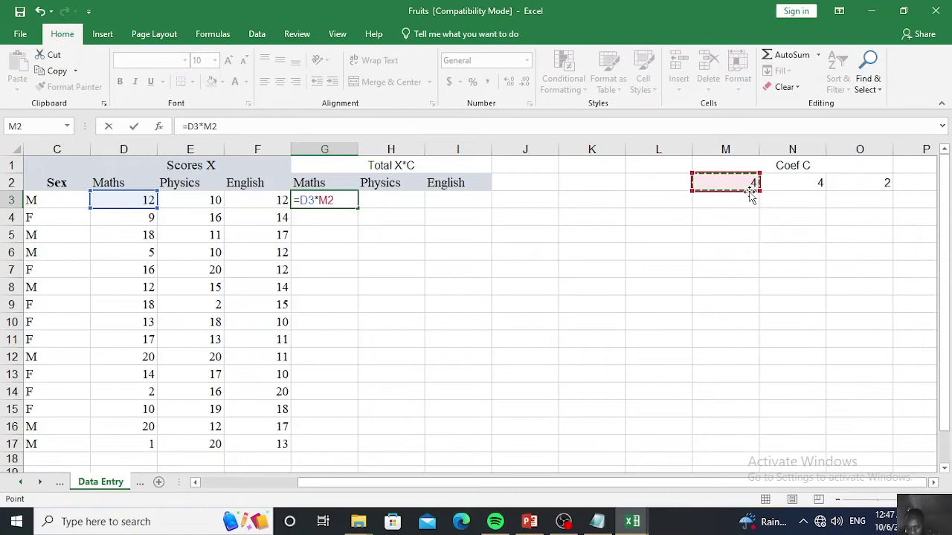
key("Return")
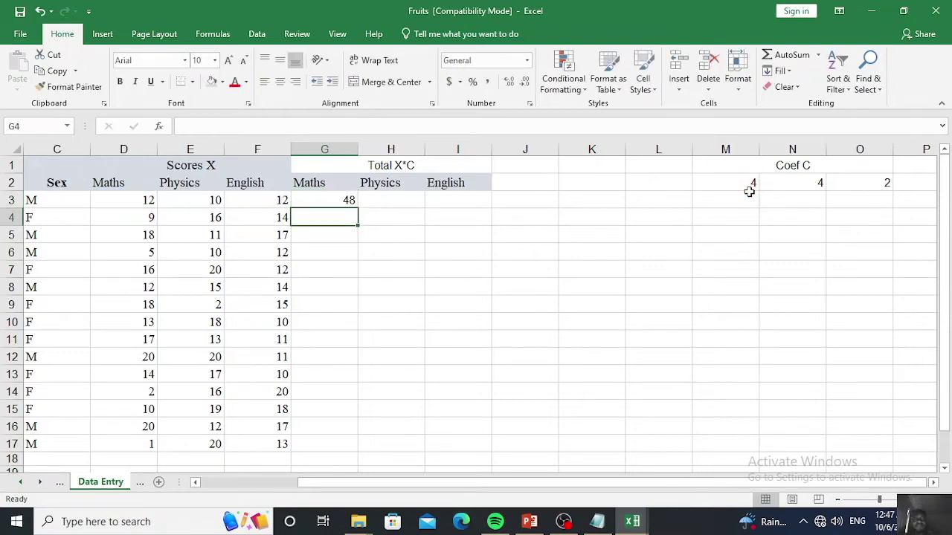
Fill the formula in G3 across to the Physics and English total cells H3 and I3
left_click(338, 197)
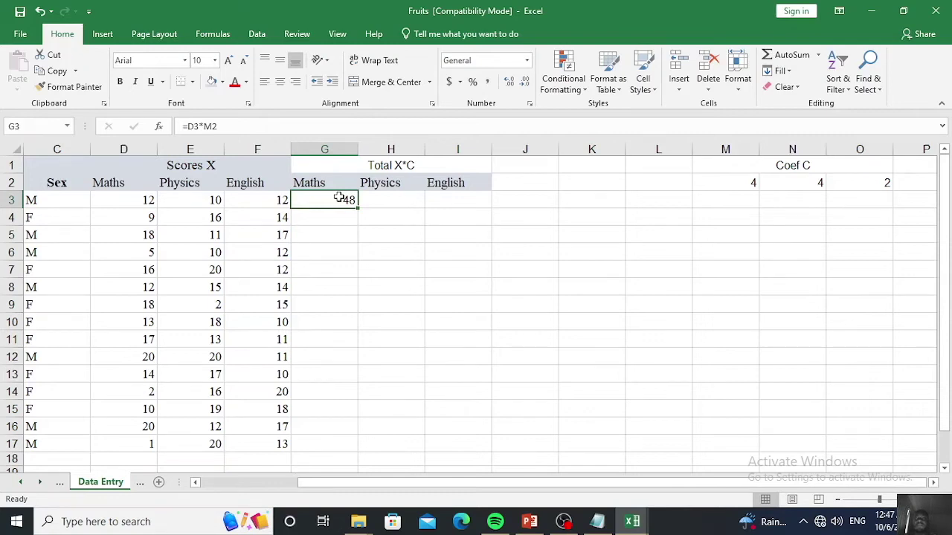
left_click(385, 202)
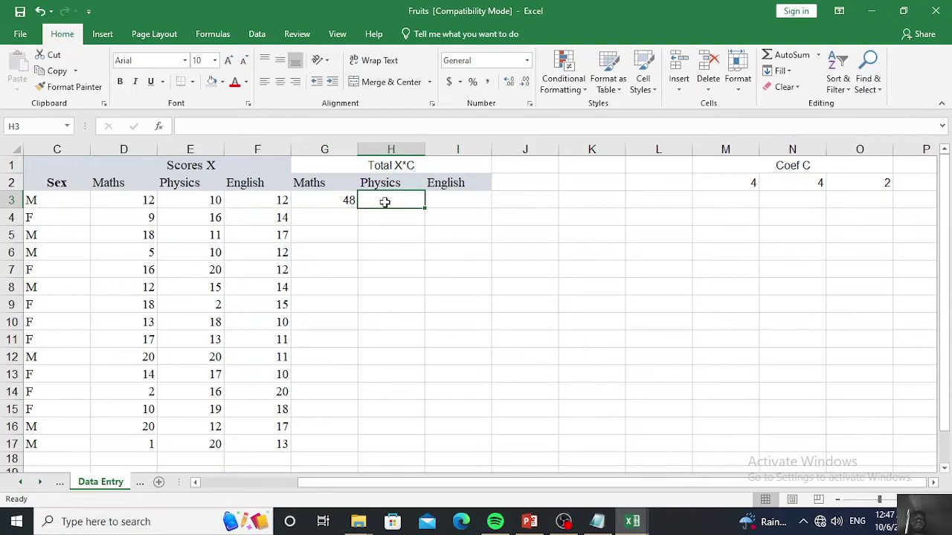
left_click(342, 201)
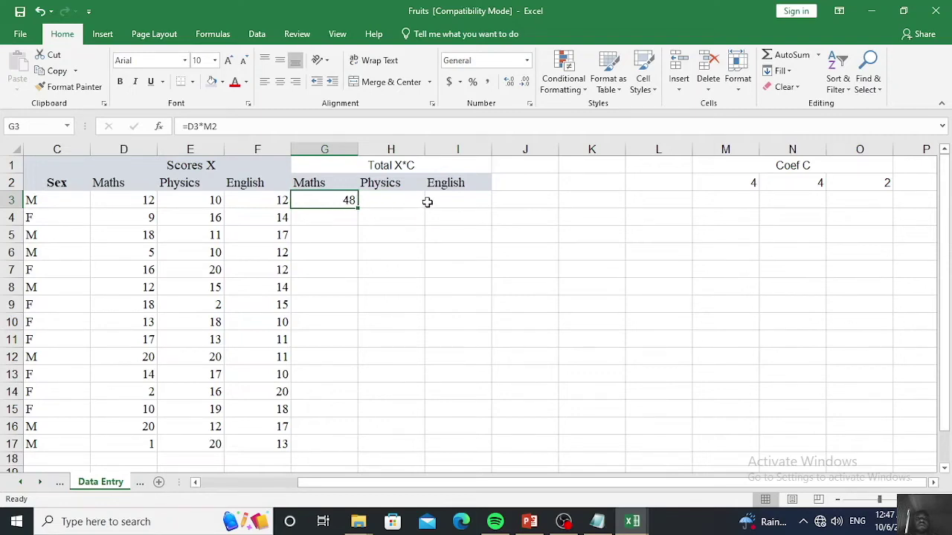
left_click_drag(359, 209, 476, 209)
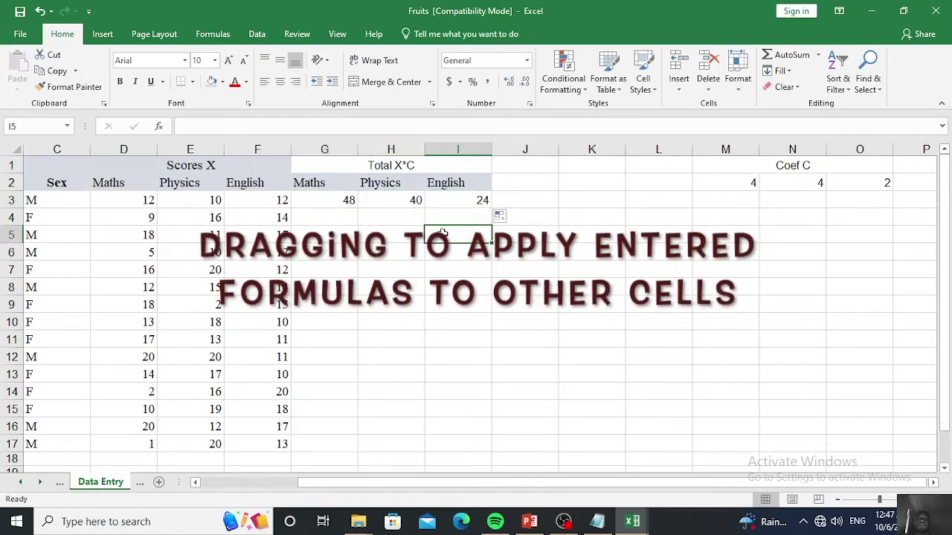
Check which score and coefficient cells the formulas in H3 and I3 refer to
left_click(400, 200)
double_click(400, 200)
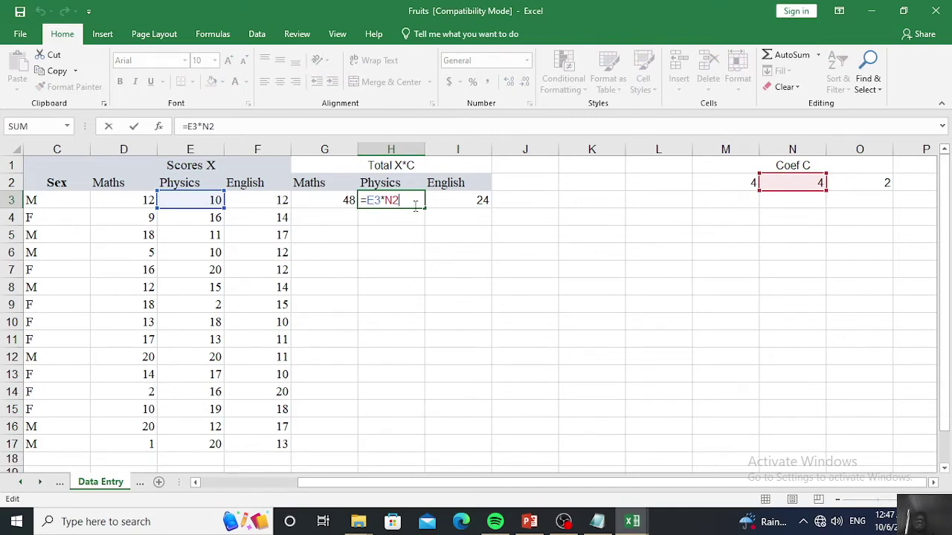
key("Return")
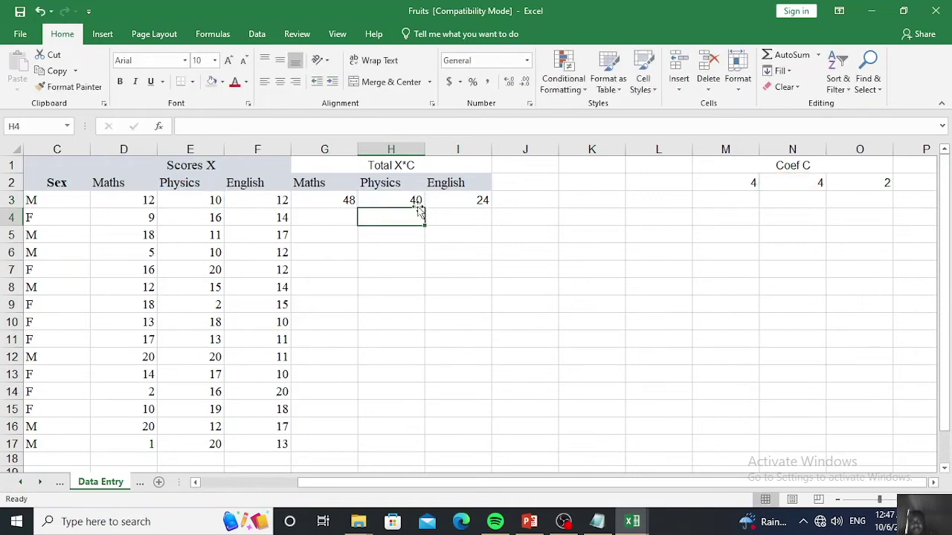
double_click(468, 200)
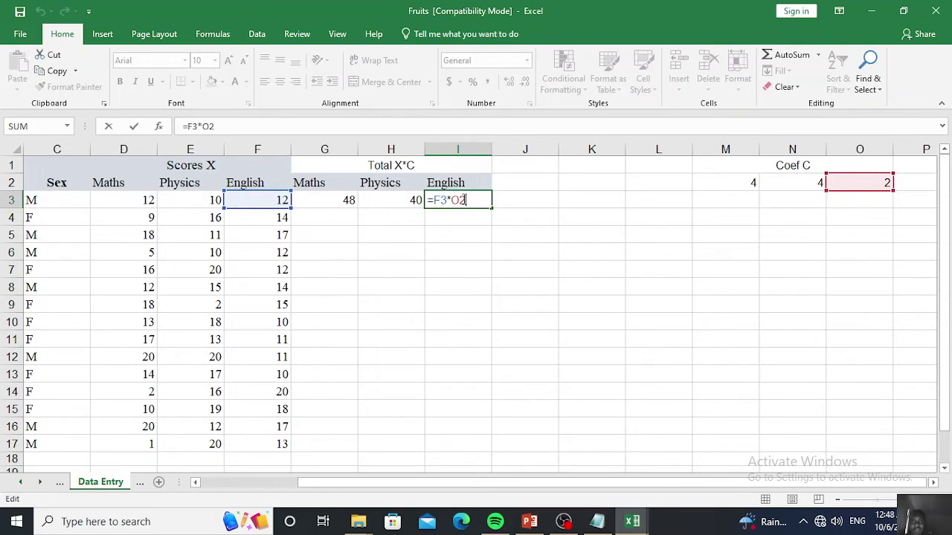
key("Return")
Fill the total formulas in G3:I3 down to row 17 for all students
scroll(563, 362, "left", 2)
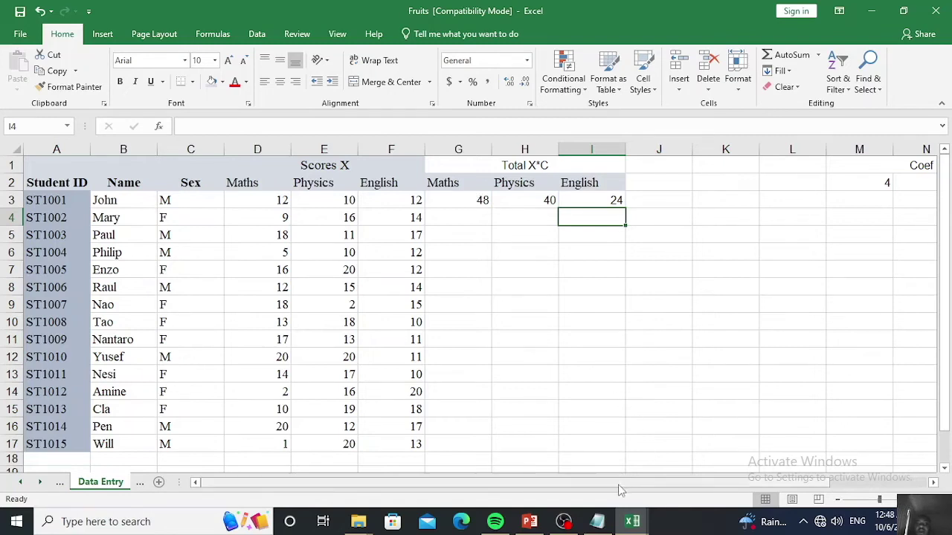
left_click_drag(471, 201, 577, 201)
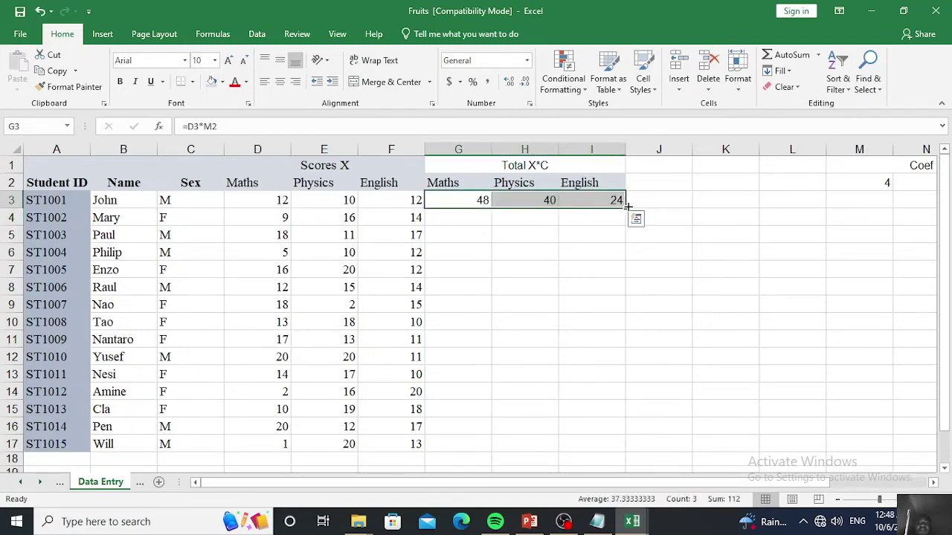
left_click_drag(623, 209, 595, 446)
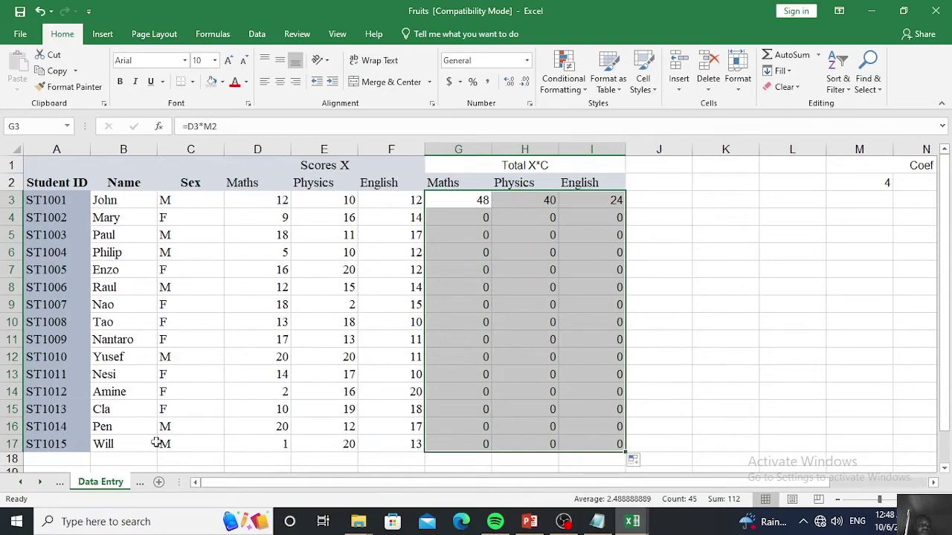
Inspect the cell references in the Maths total formula of the last student, in G17
left_click(474, 443)
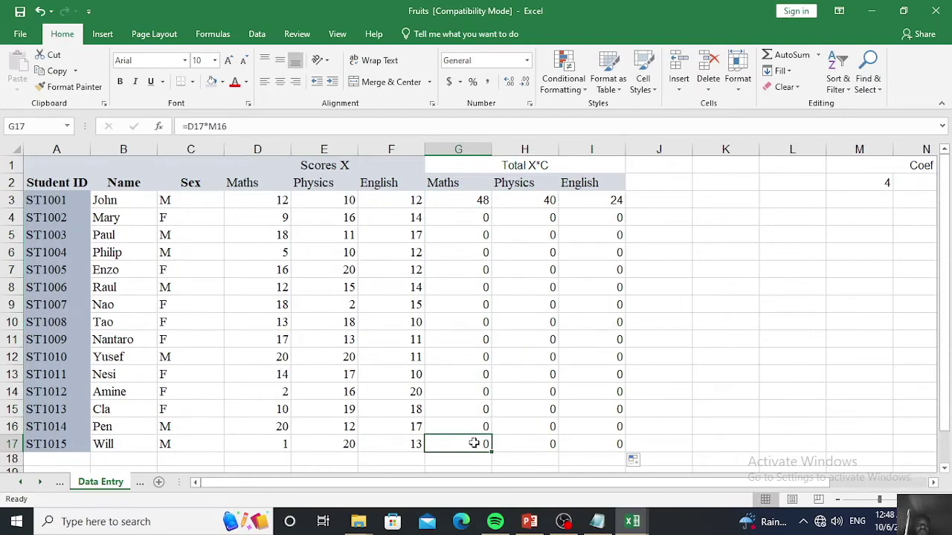
double_click(473, 443)
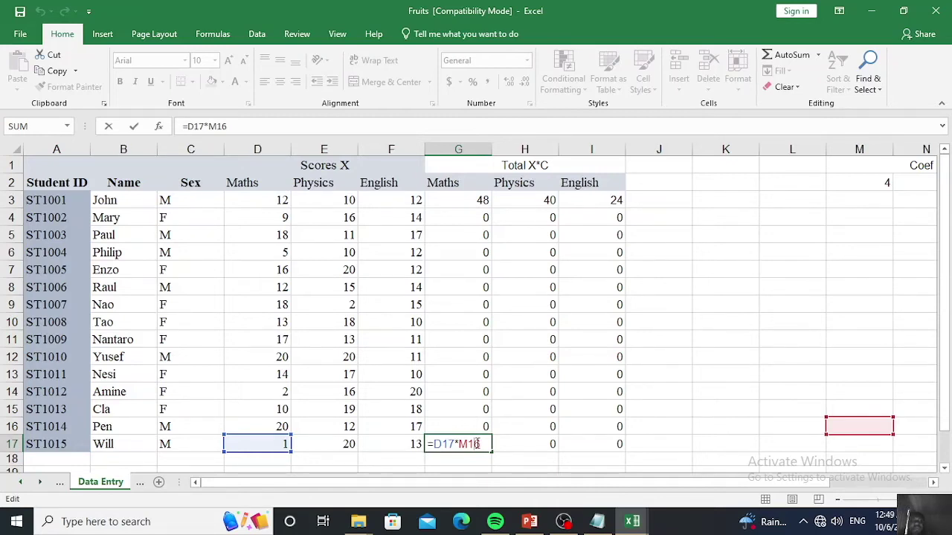
key("Return")
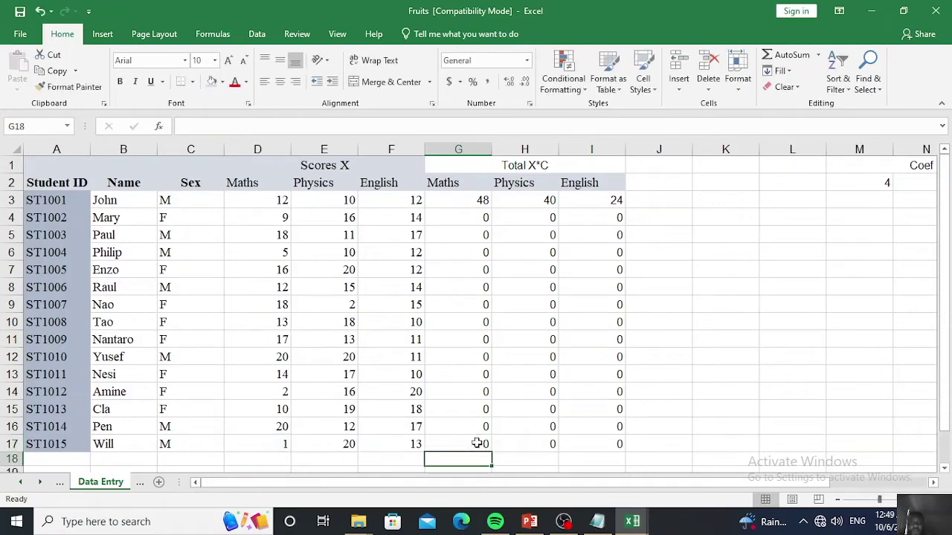
Make the coefficient reference in the Maths total formula in G3 absolute, giving =D3*$M$2
double_click(468, 200)
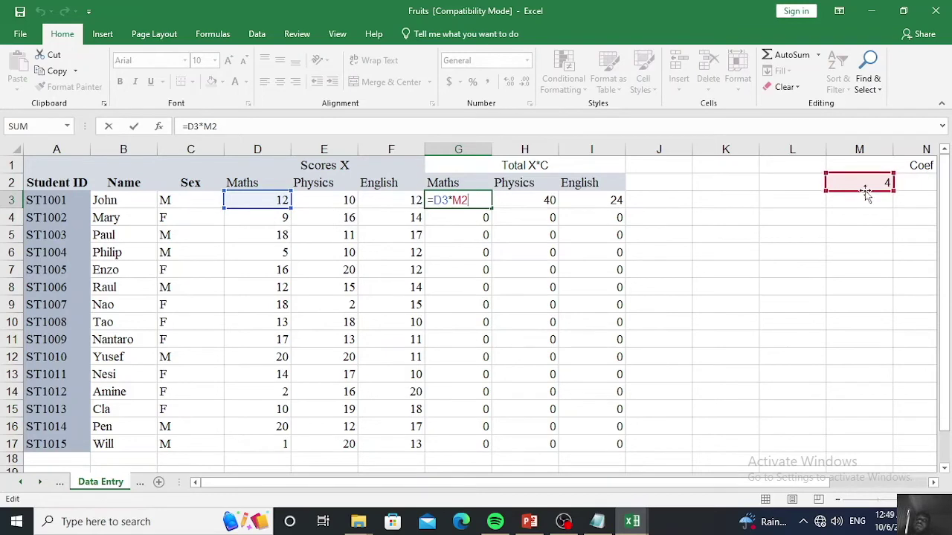
left_click(455, 203)
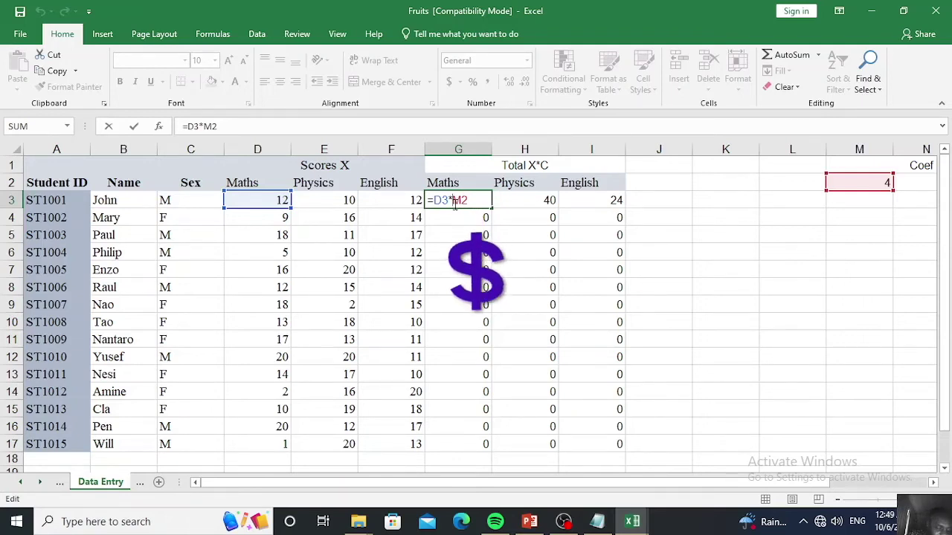
type("$M")
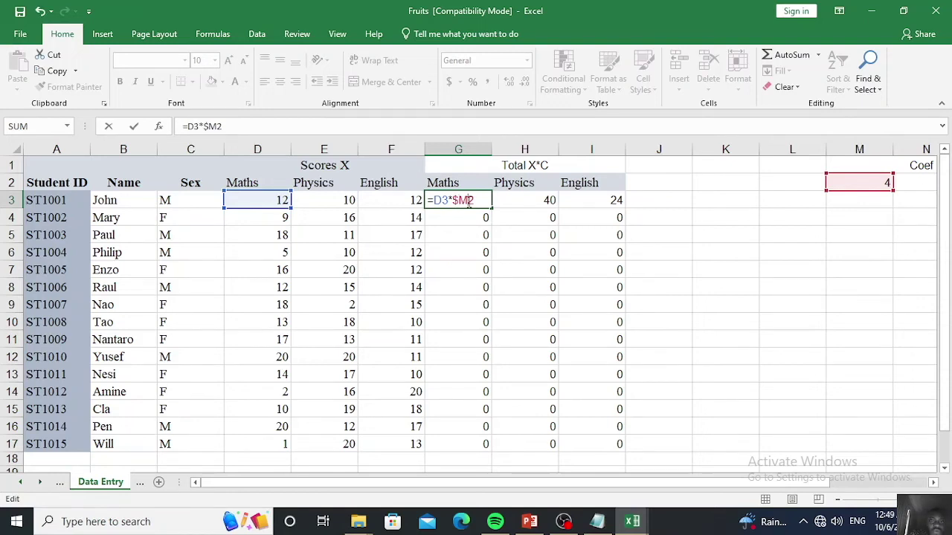
type("@")
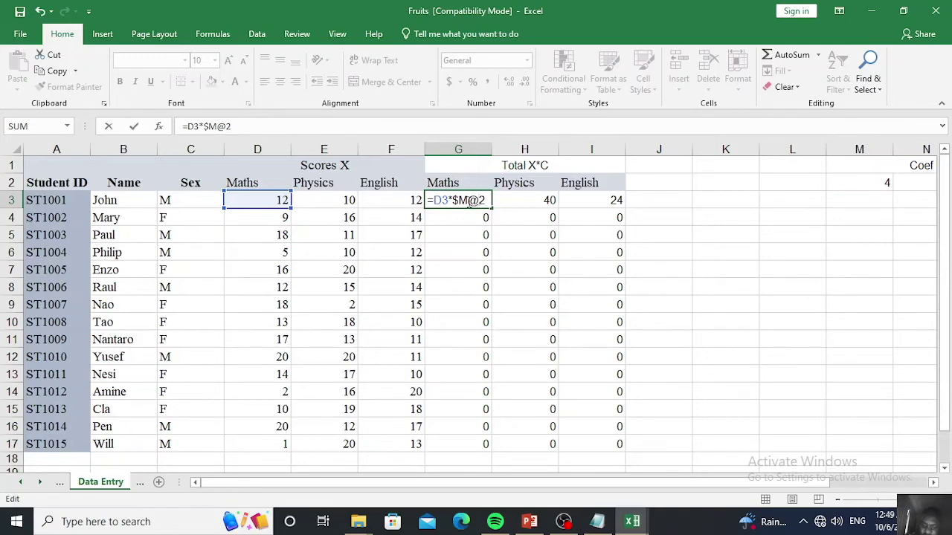
key("BackSpace")
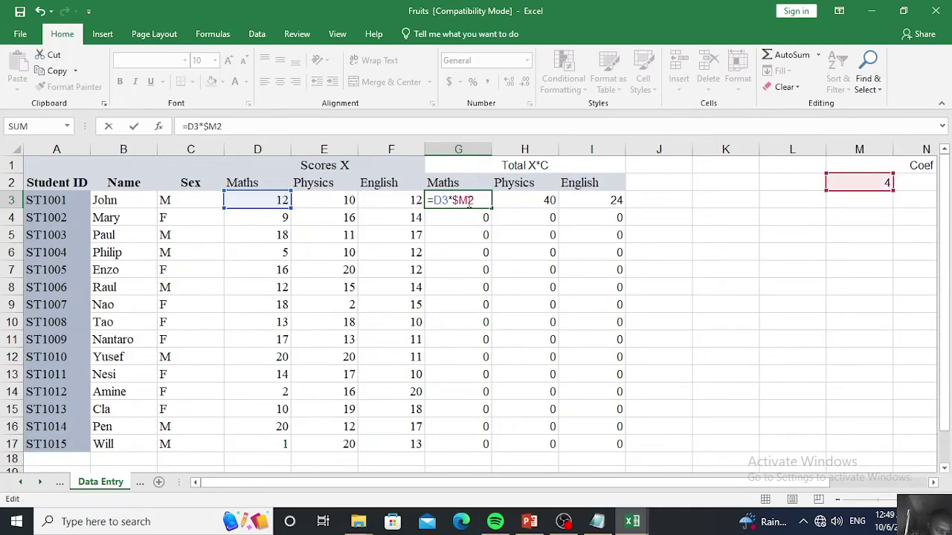
type("$")
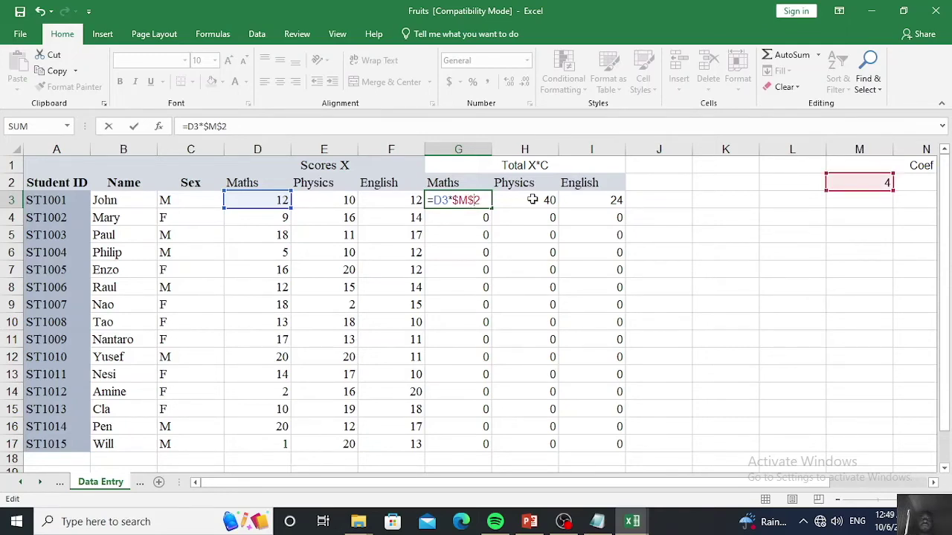
key("Return")
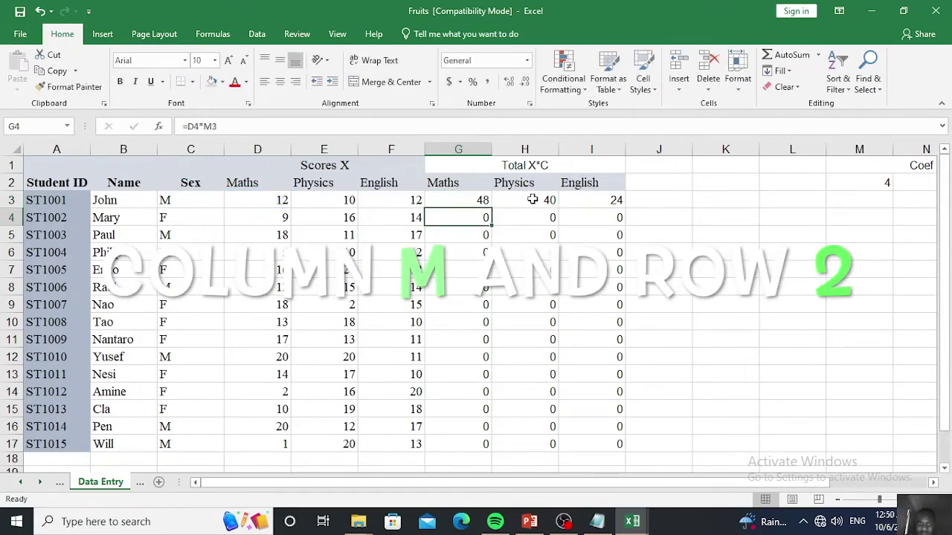
Fix the coefficient reference in the Physics total formula in H3 so it reads =E3*$N$2
left_click(533, 199)
double_click(532, 199)
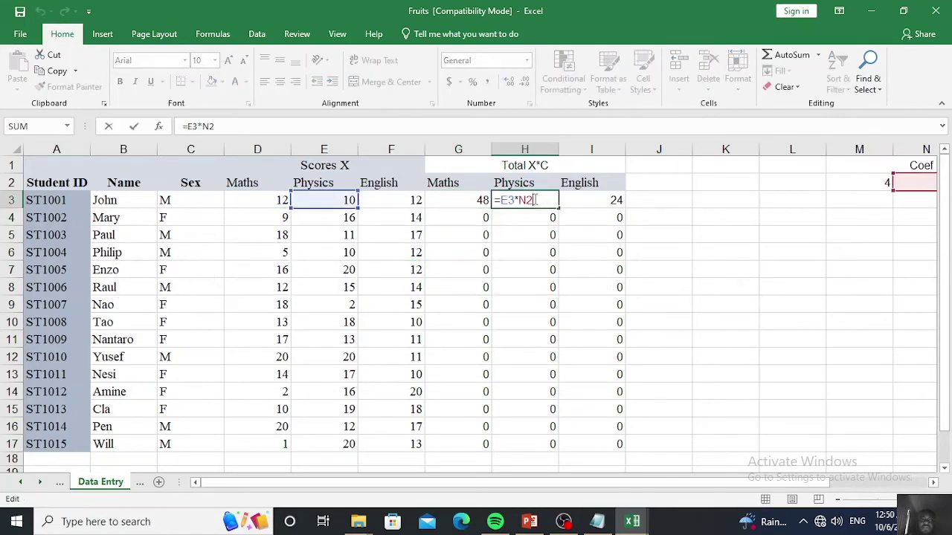
left_click(519, 200)
type("$")
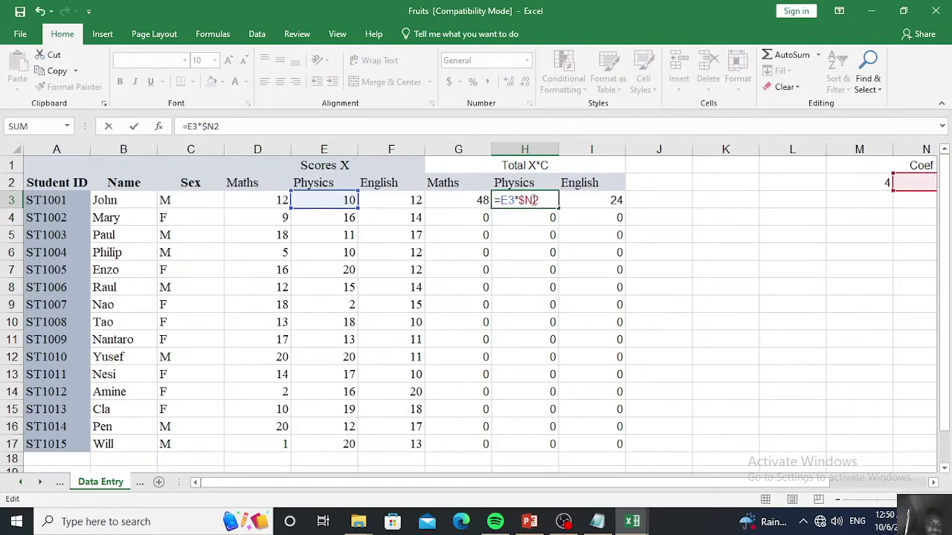
left_click(533, 200)
type("$")
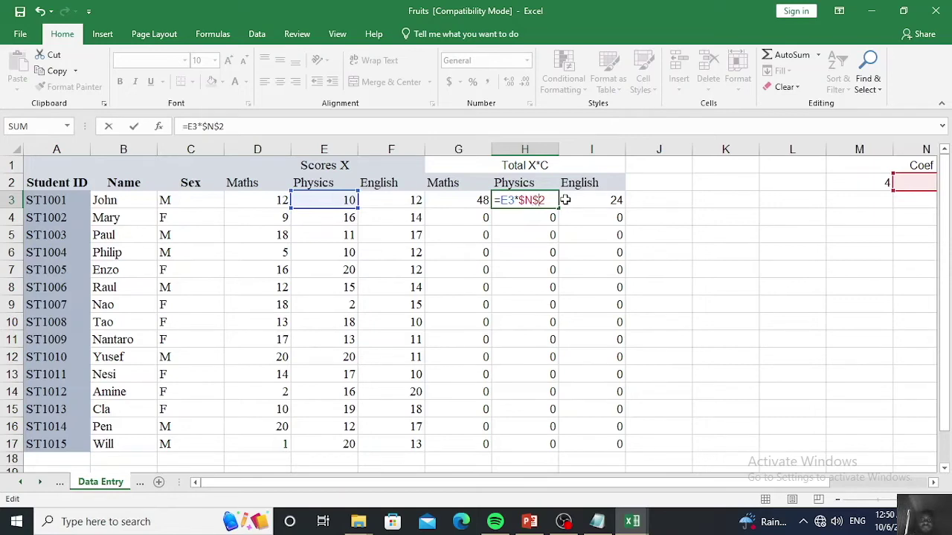
key("Return")
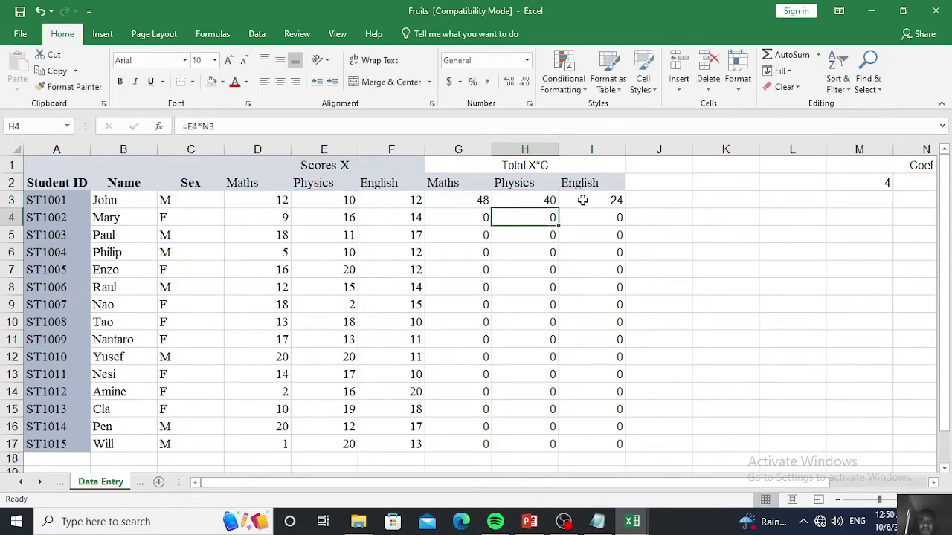
Lock the coefficient cell in the English total formula in I3, changing it to =F3*$O$2
left_click(582, 199)
double_click(583, 200)
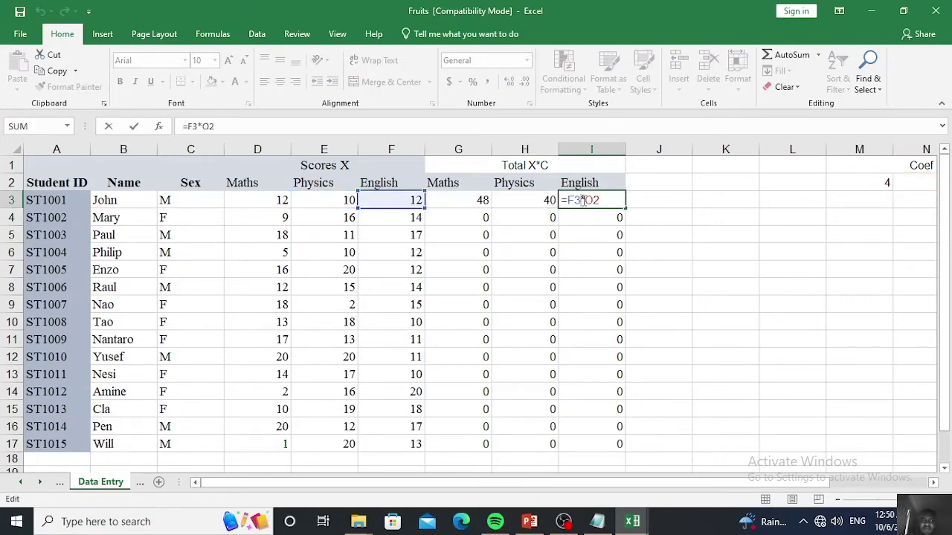
left_click(587, 200)
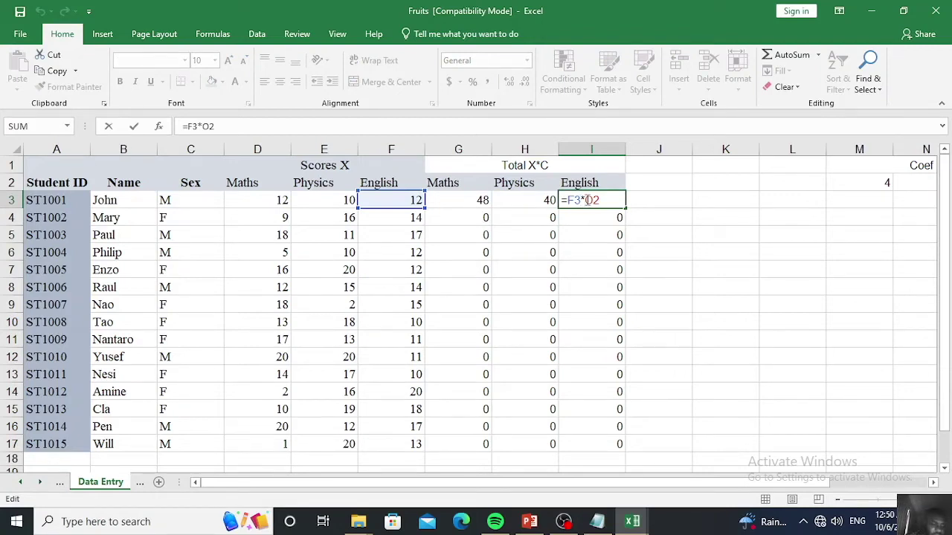
type("$")
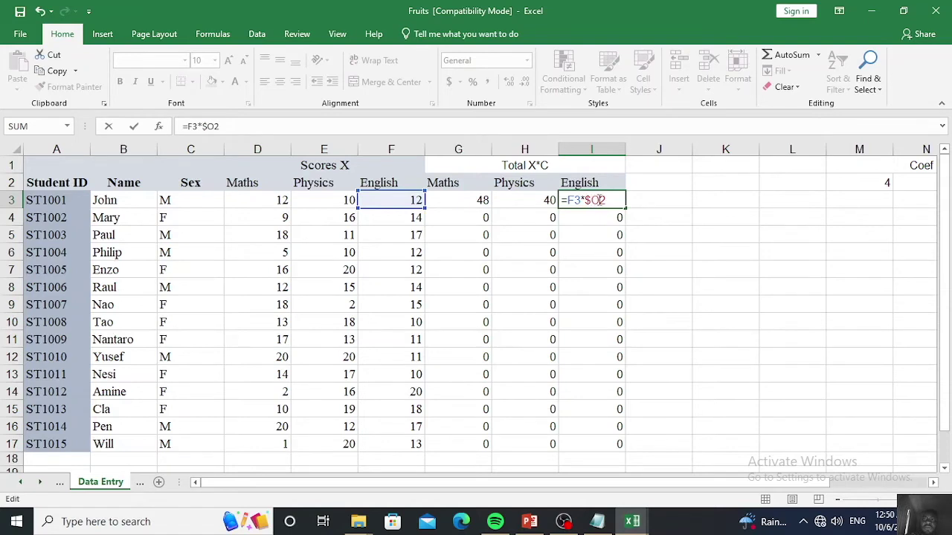
left_click(600, 200)
type("$")
key("Return")
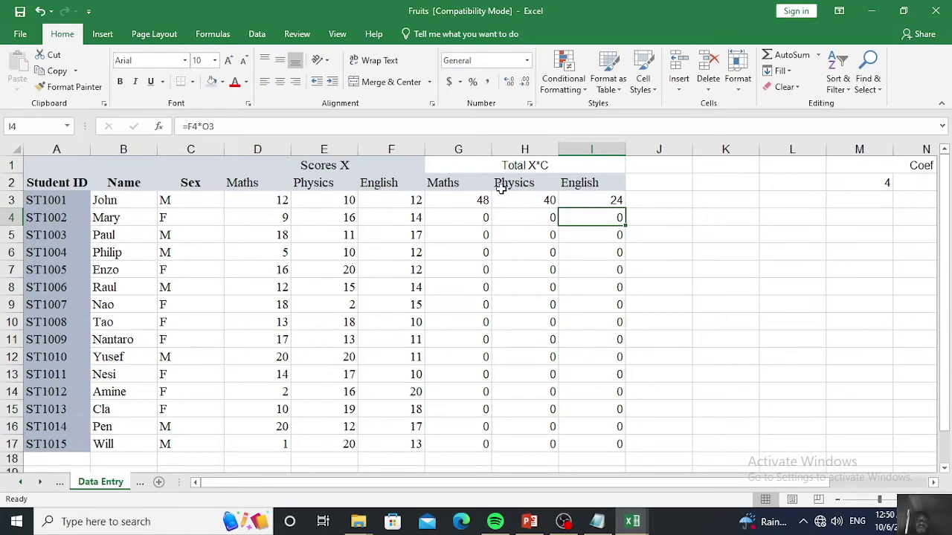
Fill the corrected total formulas in G3:I3 down to row 17 for all students
left_click_drag(463, 199, 581, 202)
scroll(521, 227, "down", 1)
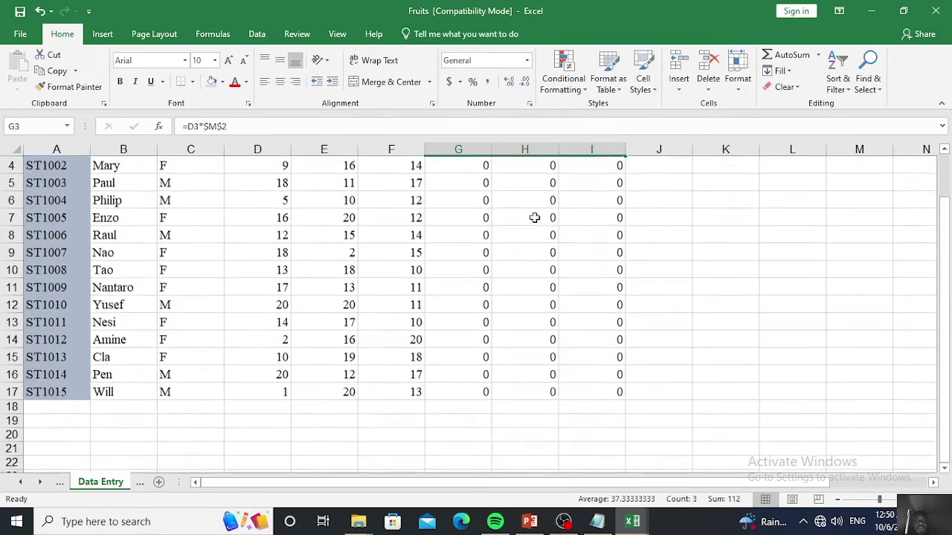
scroll(591, 235, "up", 1)
left_click_drag(624, 210, 602, 447)
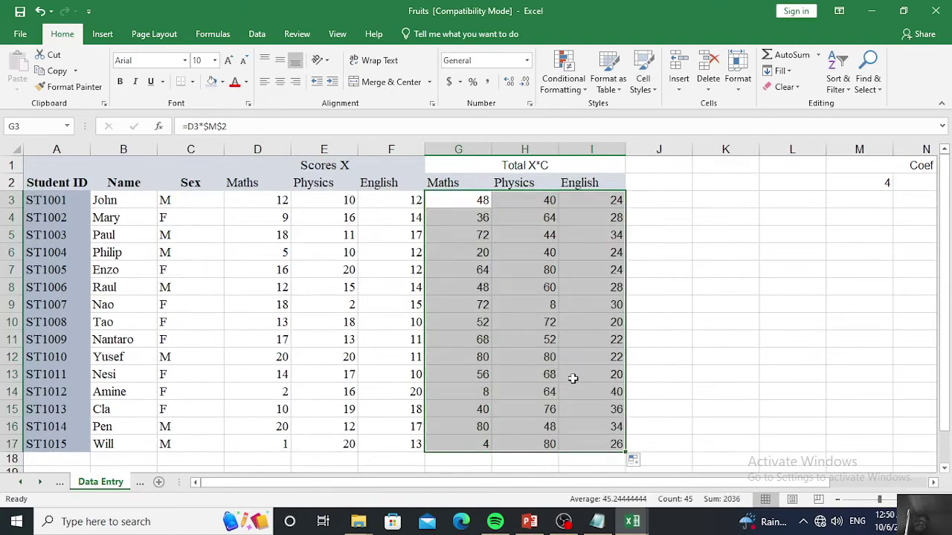
Check the score and coefficient references in the filled Maths formulas in G17 and G16 and the Physics formula in H13
double_click(465, 443)
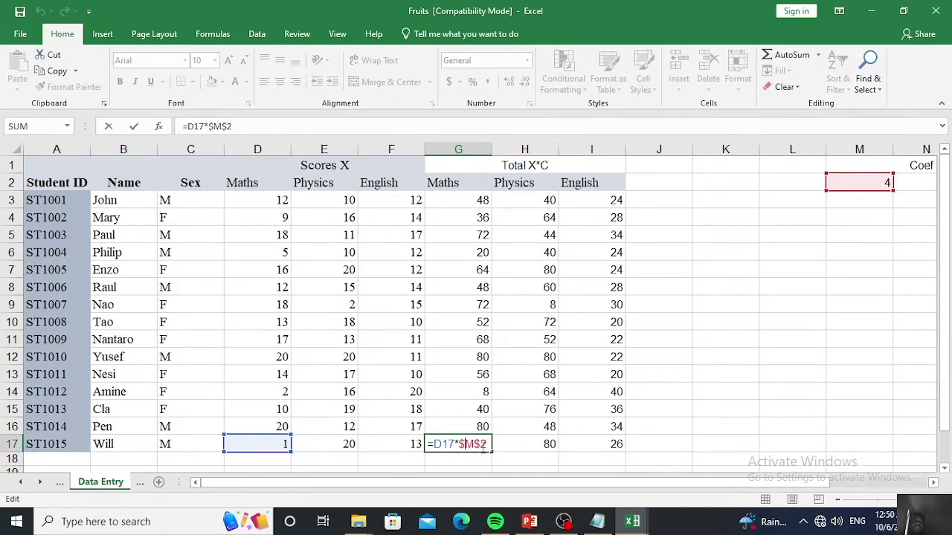
key("Return")
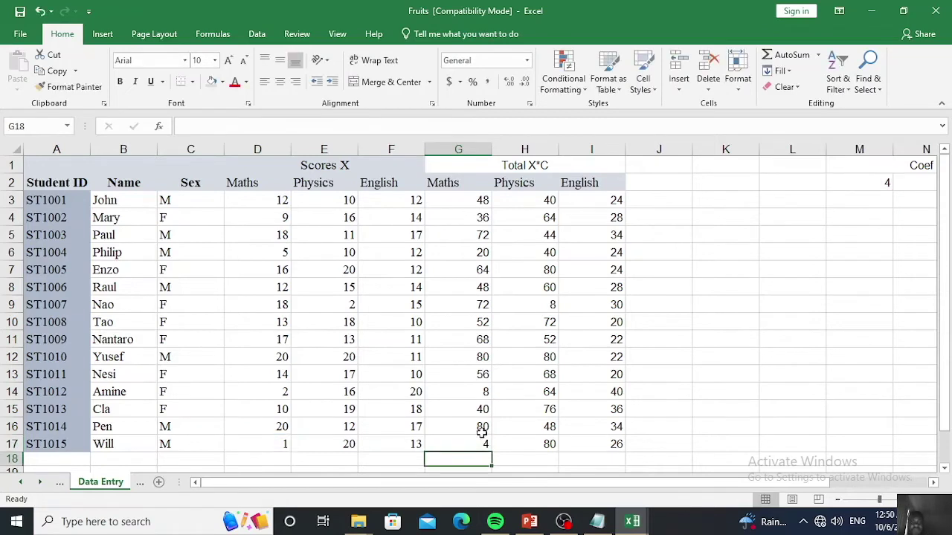
double_click(482, 426)
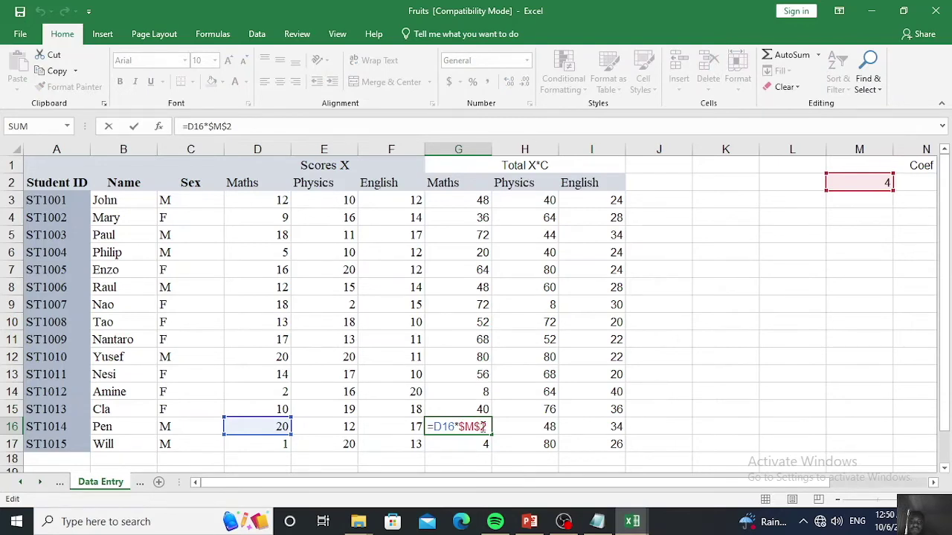
key("Return")
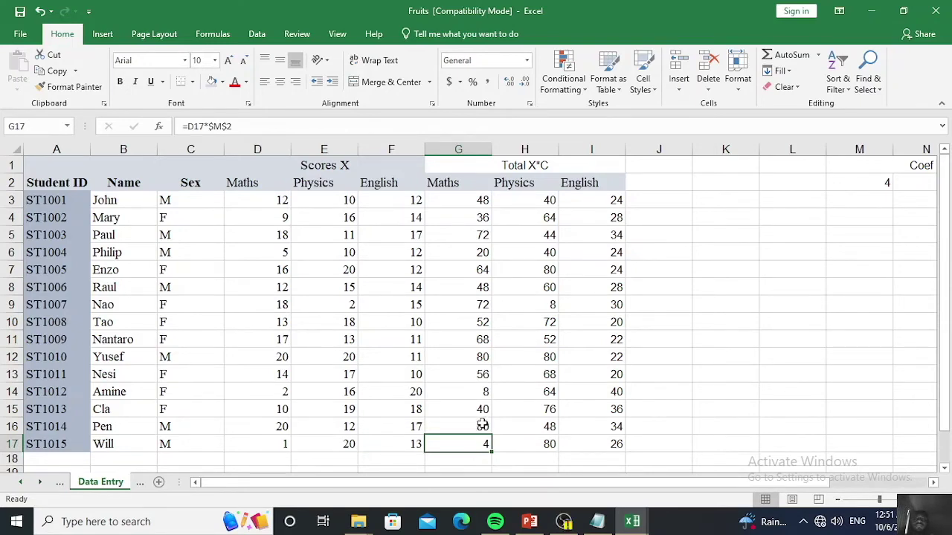
left_click(506, 379)
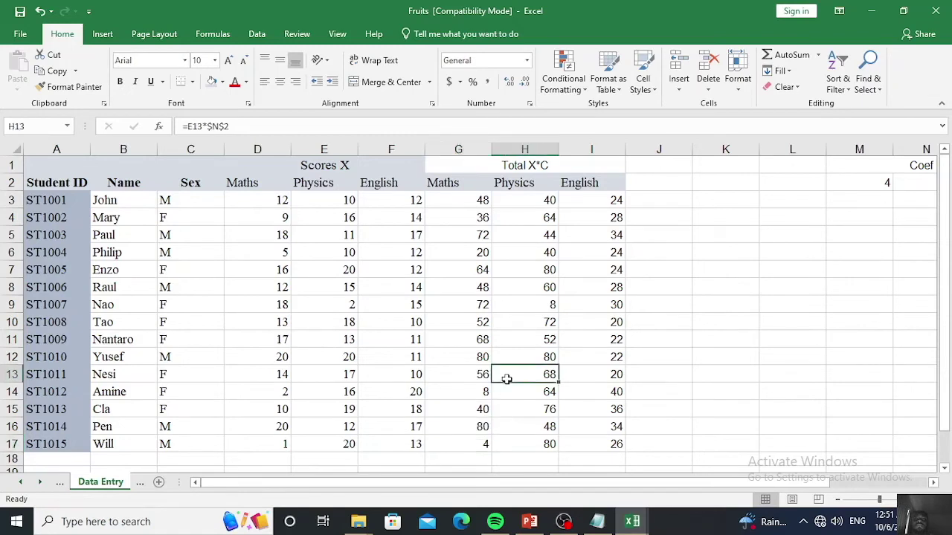
Merge and center cells J1:J2 and enter the column heading Sum Total S
left_click_drag(655, 163, 652, 181)
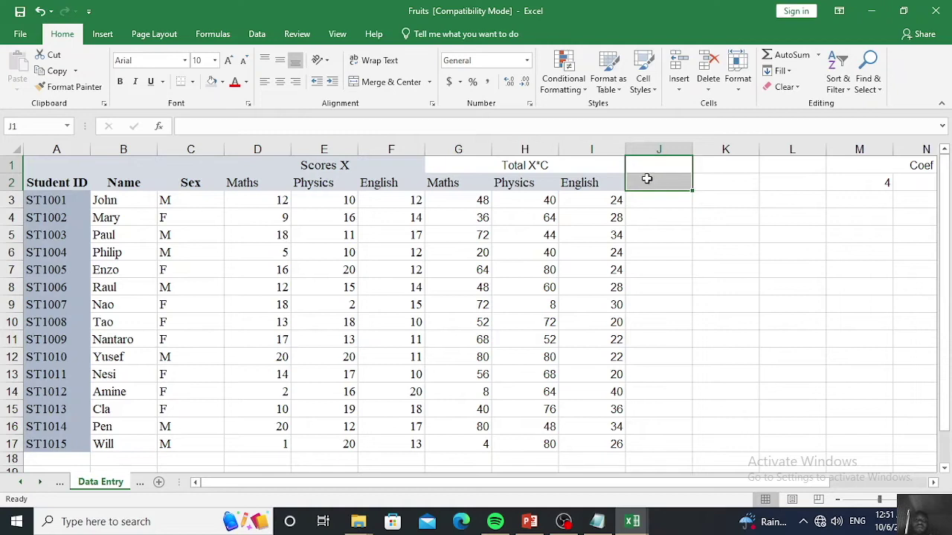
left_click(386, 83)
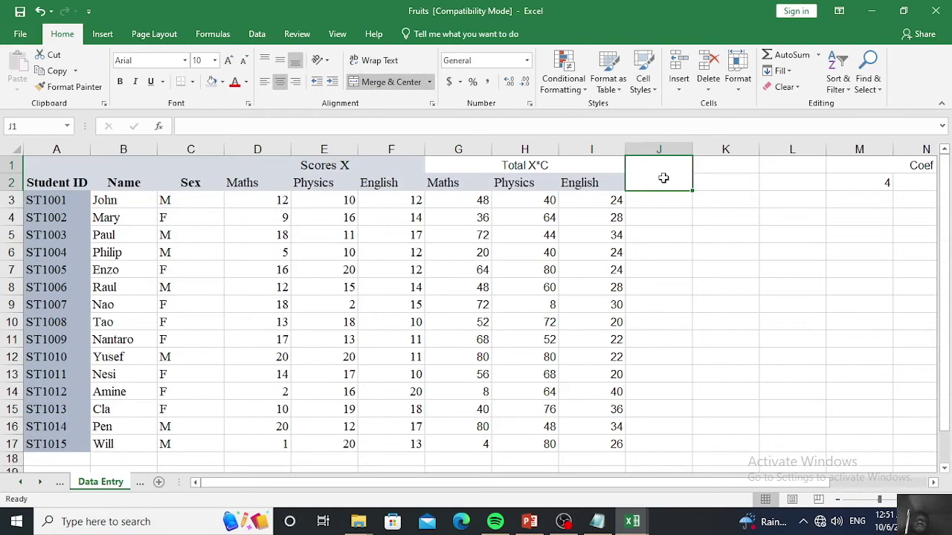
type("Sum Total")
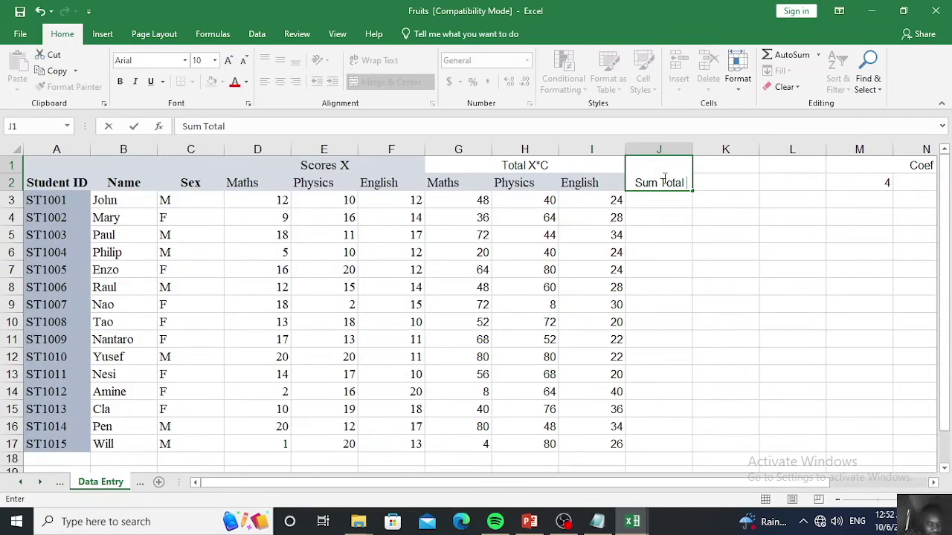
type("S")
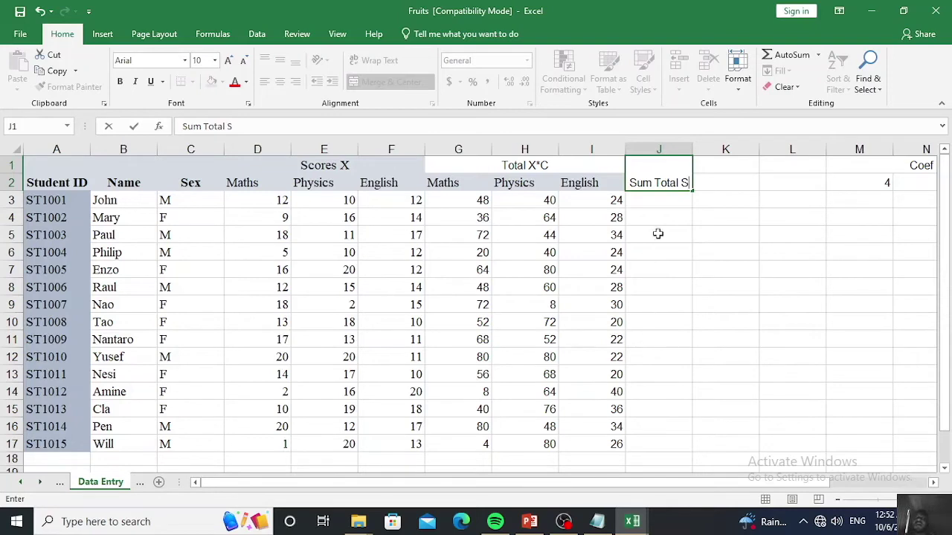
left_click(738, 199)
Add the first student's three subject totals in J3 with the formula =G3+H3+I3 and reopen it to check its references
left_click(656, 200)
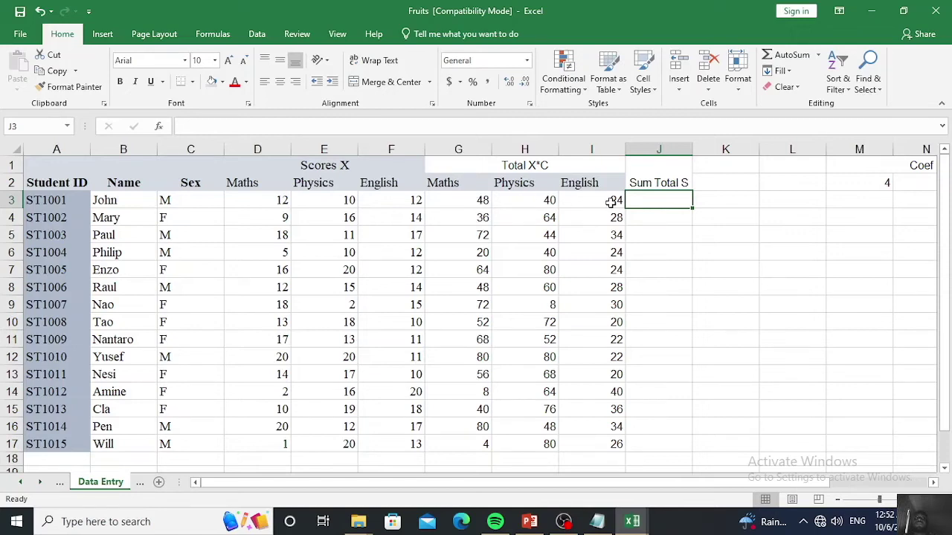
left_click(665, 217)
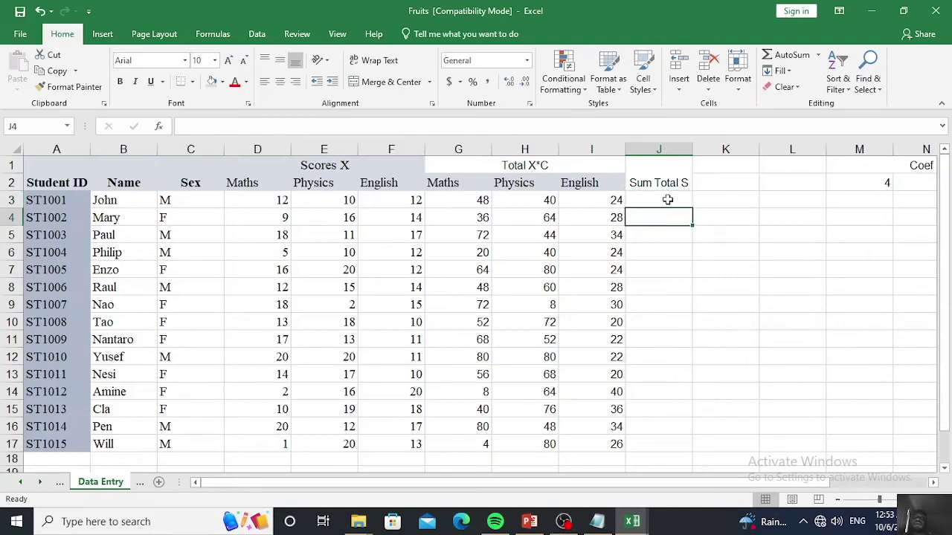
left_click(667, 200)
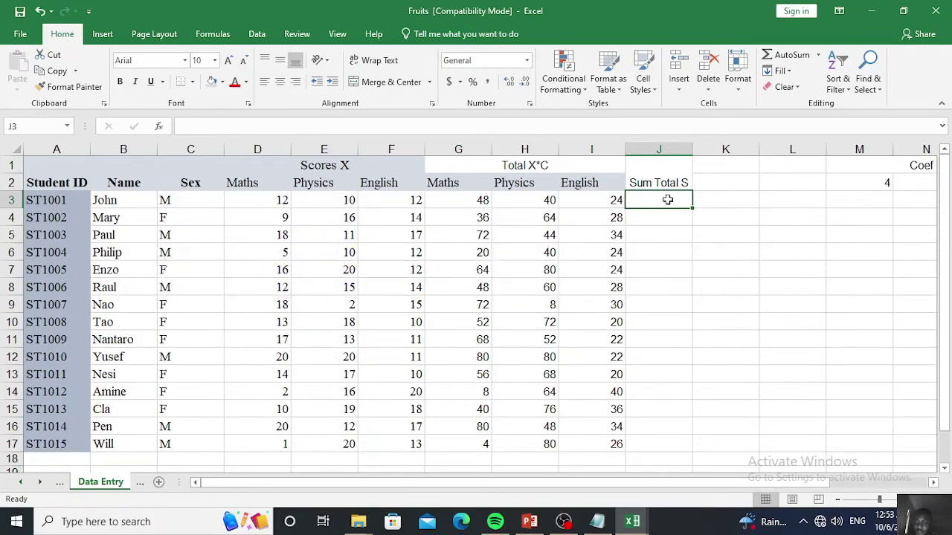
type("=")
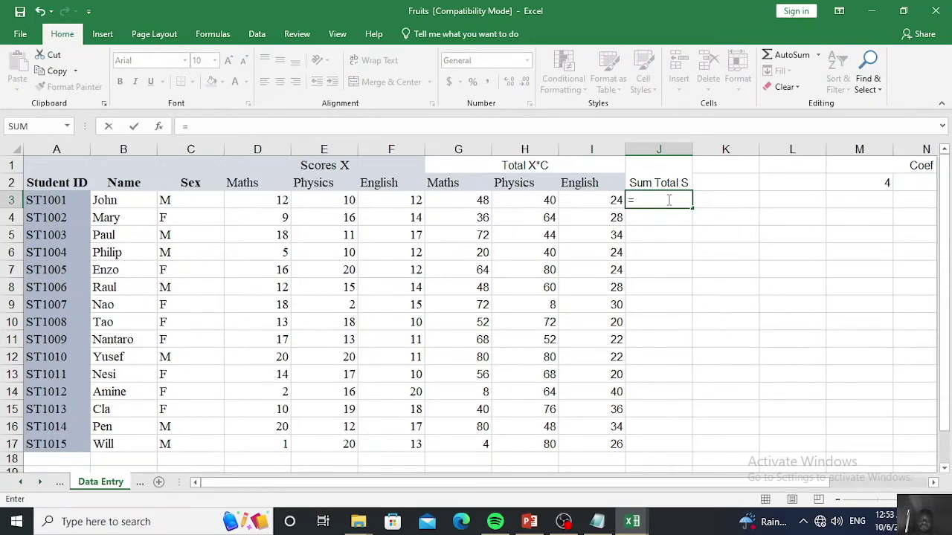
left_click(469, 206)
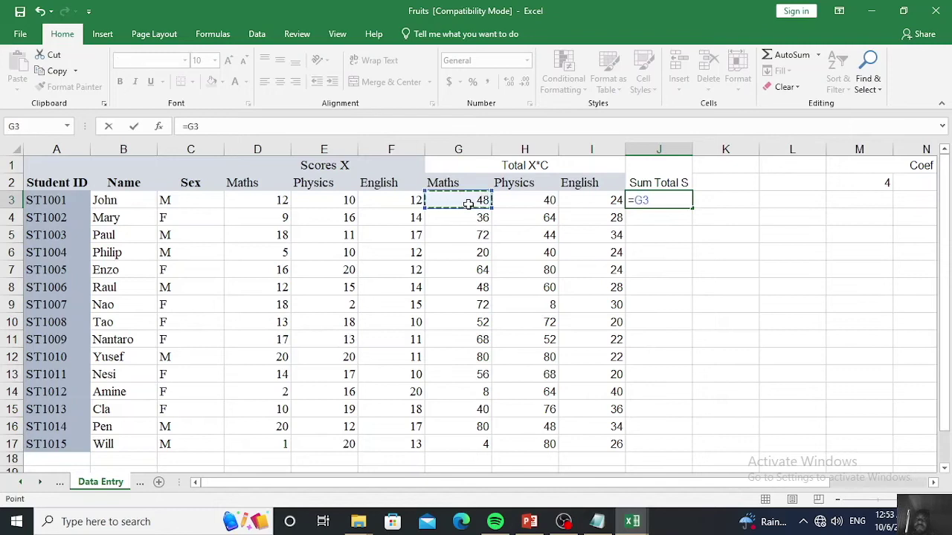
type("+")
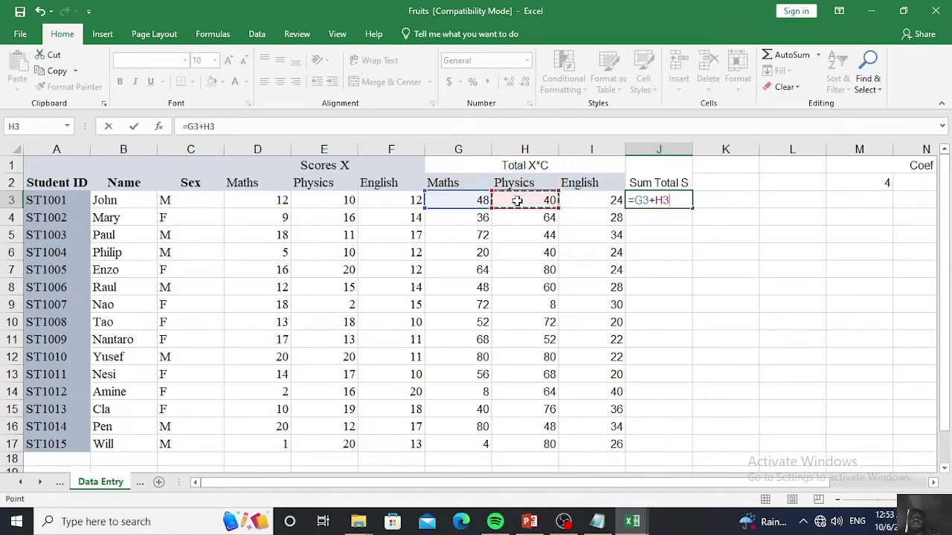
type("+")
left_click(589, 204)
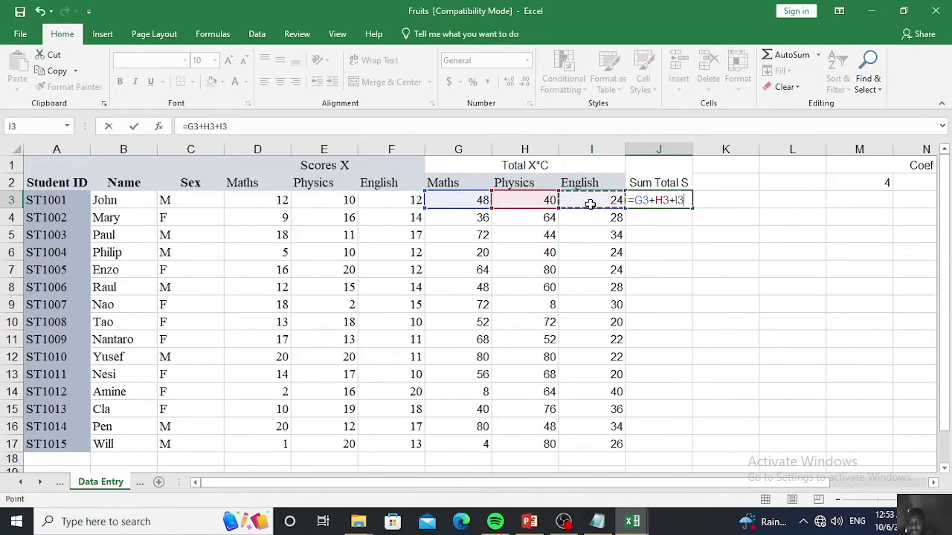
key("Return")
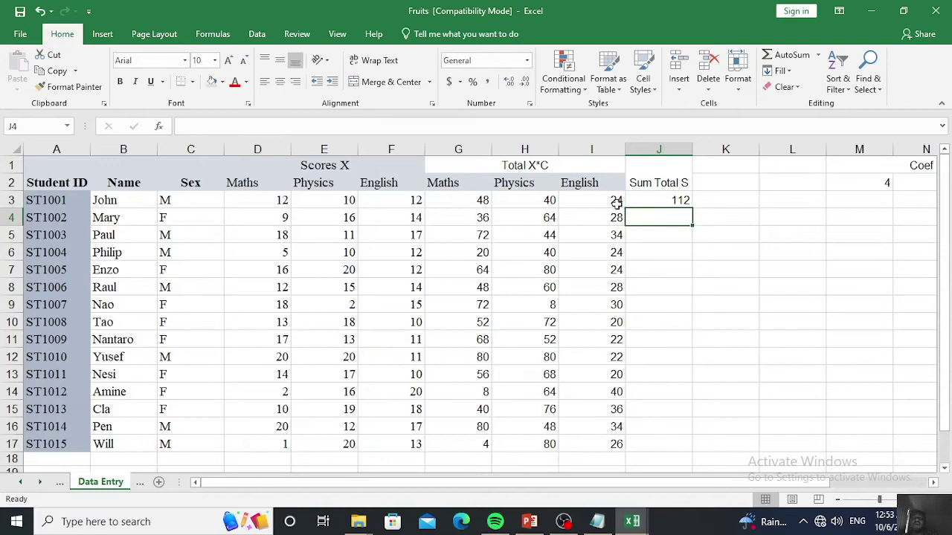
double_click(674, 200)
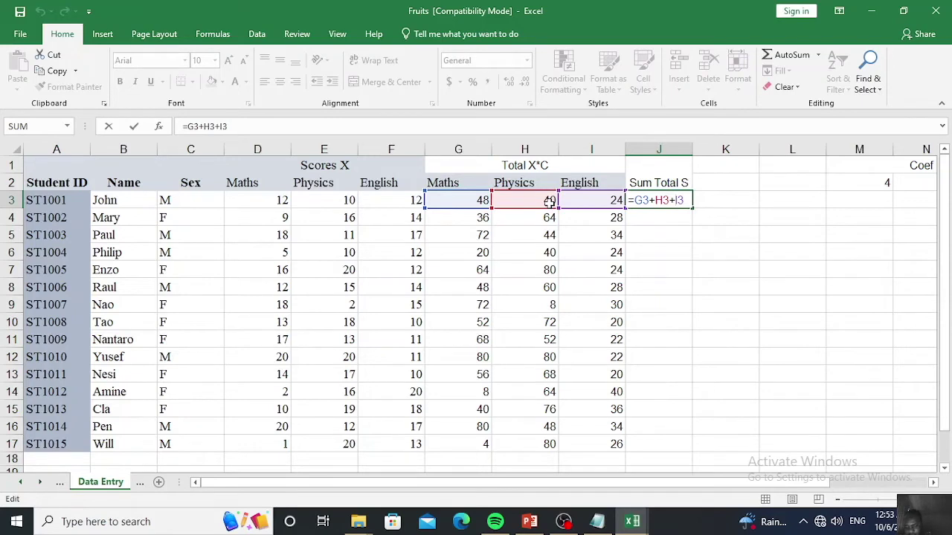
Add the first student's three subject totals in K3 with the formula =SUM(G3:I3)
key("Return")
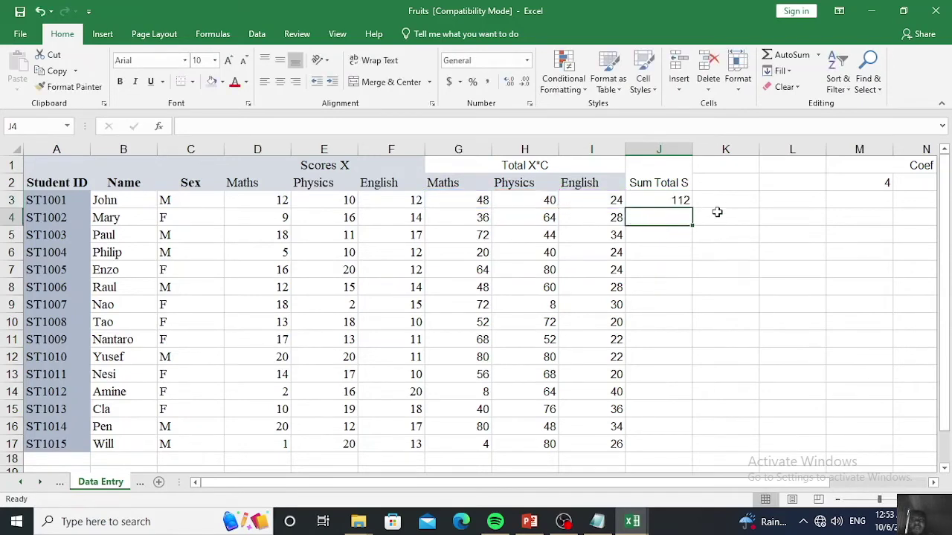
left_click(727, 197)
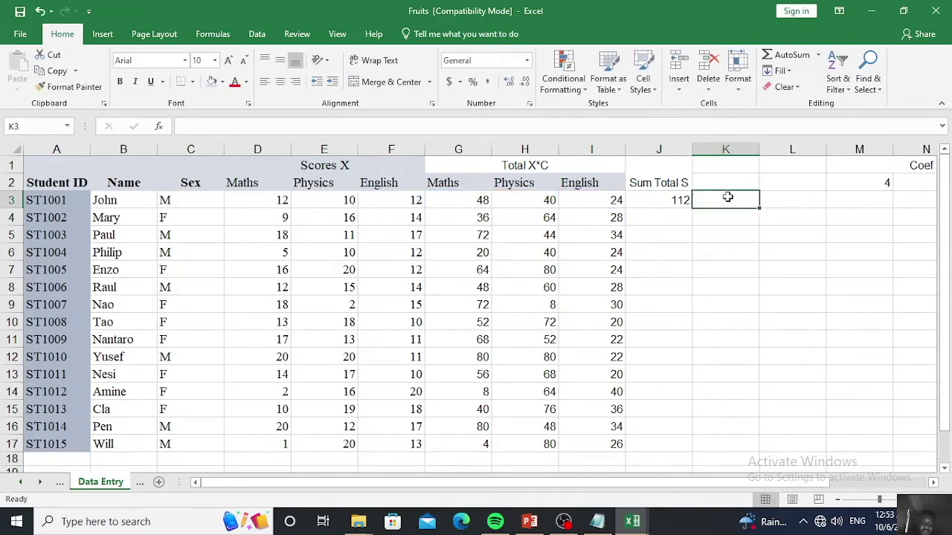
type("=")
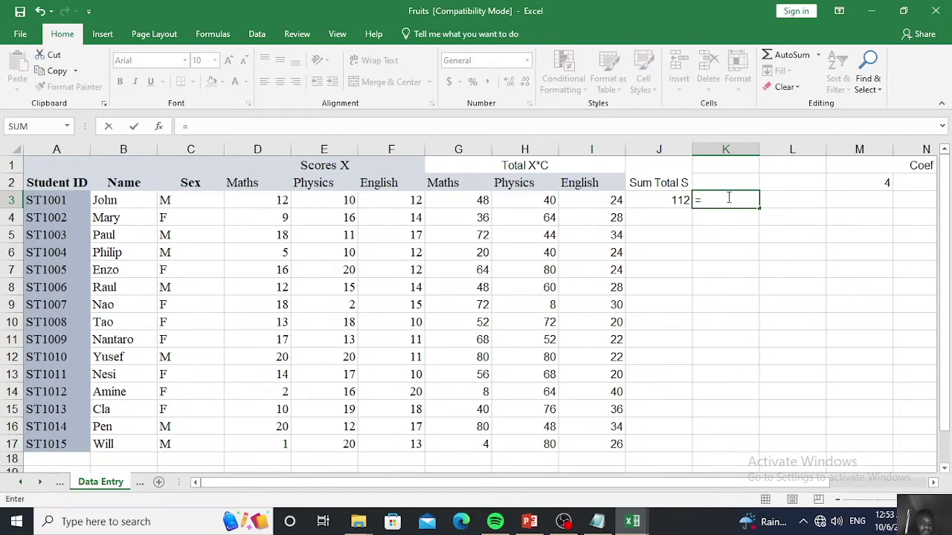
type("su")
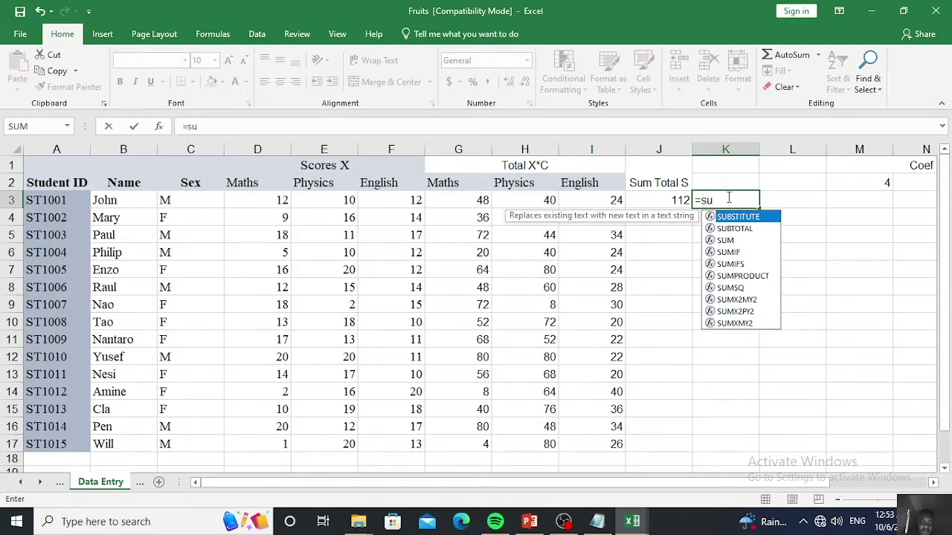
type("m")
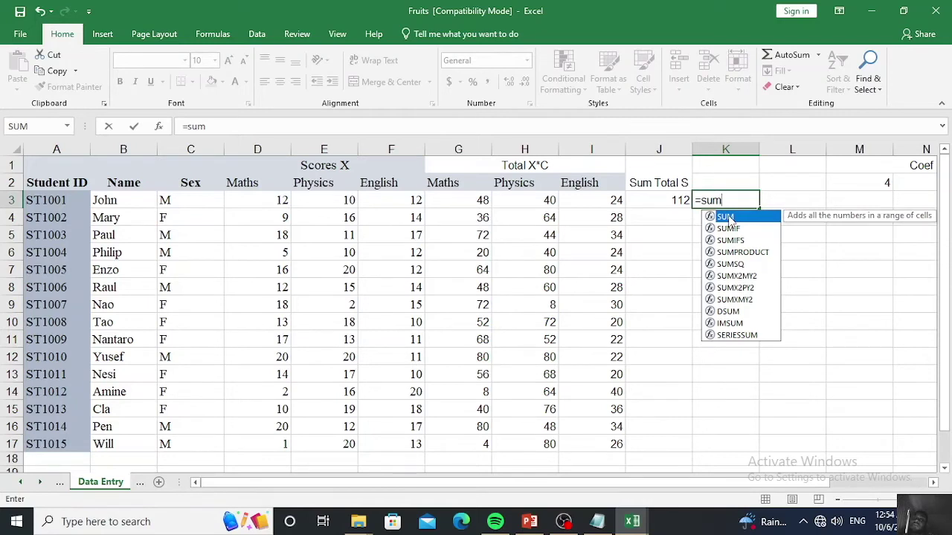
double_click(729, 218)
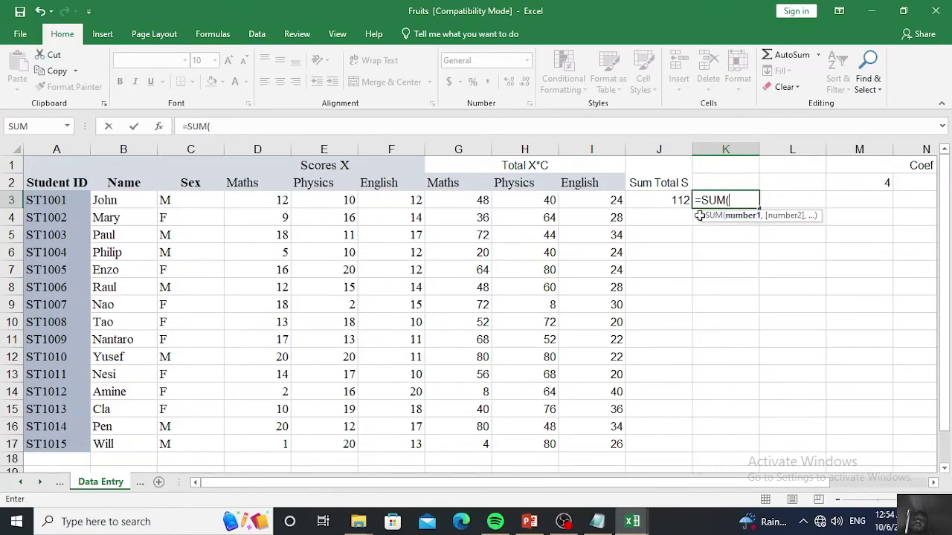
left_click_drag(473, 201, 573, 210)
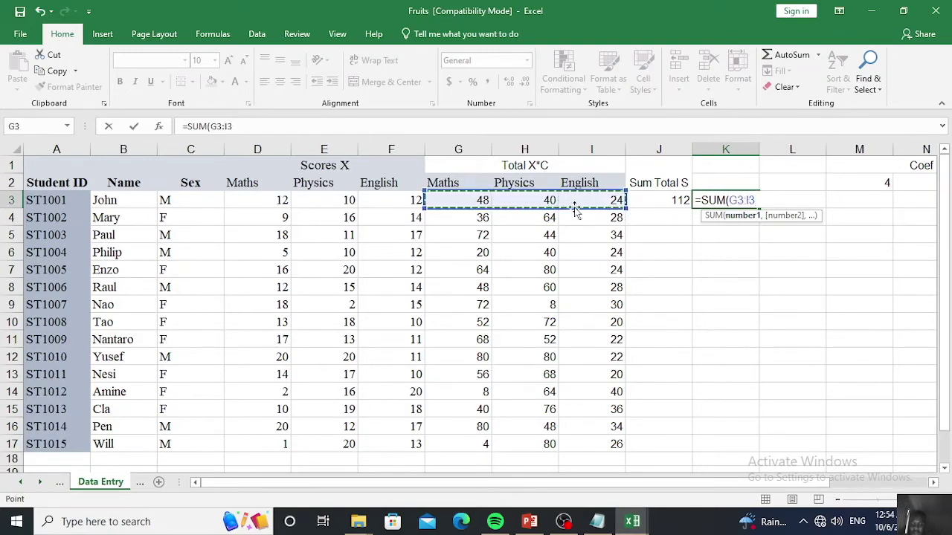
key("Return")
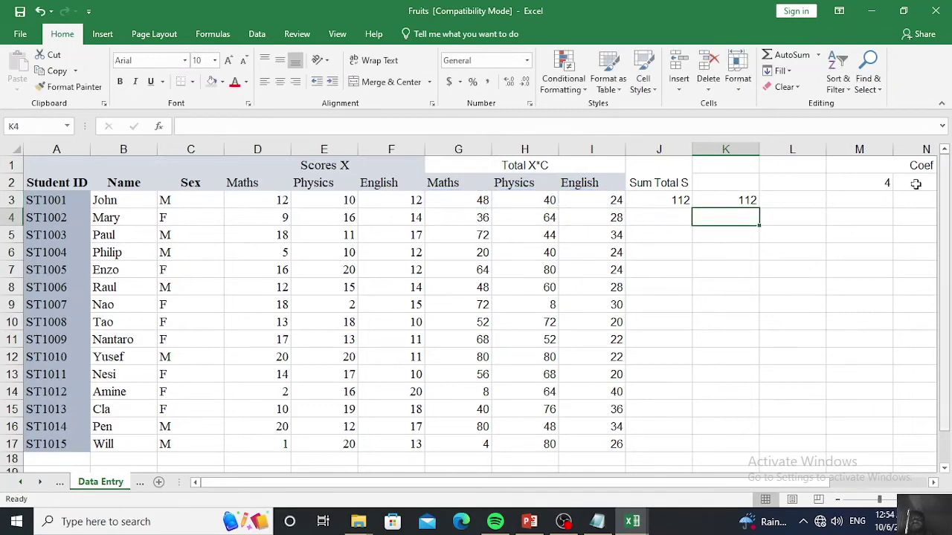
Fill the Sum Total S formula from J3 down to J17 and check the cell references in J17
left_click(668, 201)
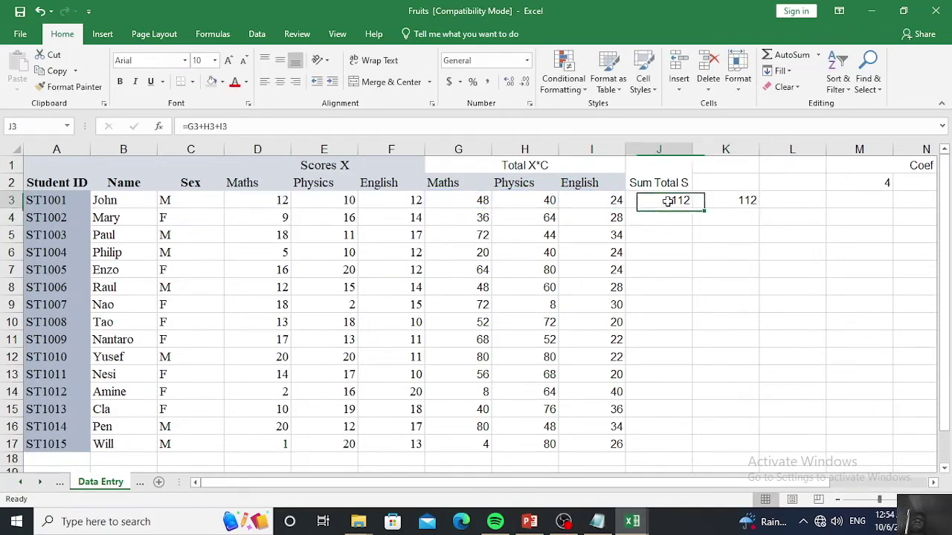
left_click_drag(695, 208, 647, 400)
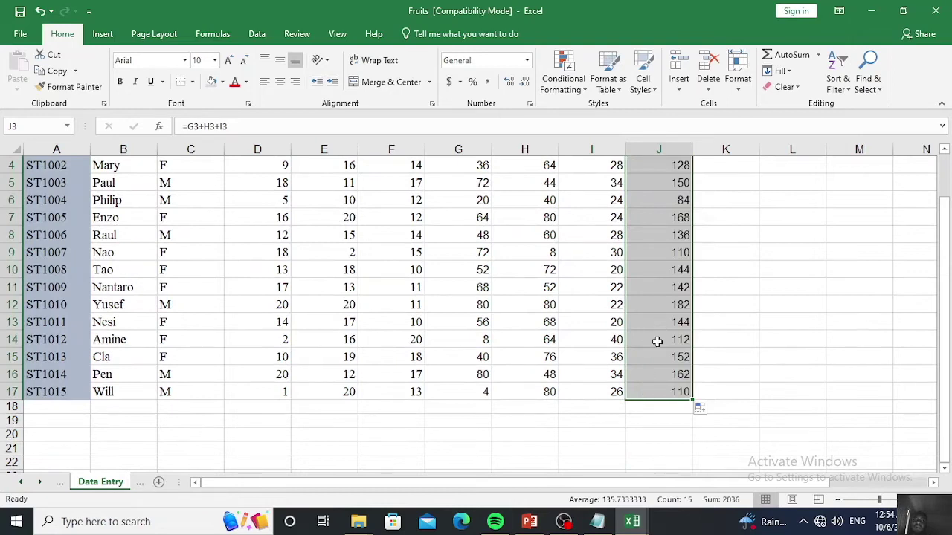
double_click(673, 392)
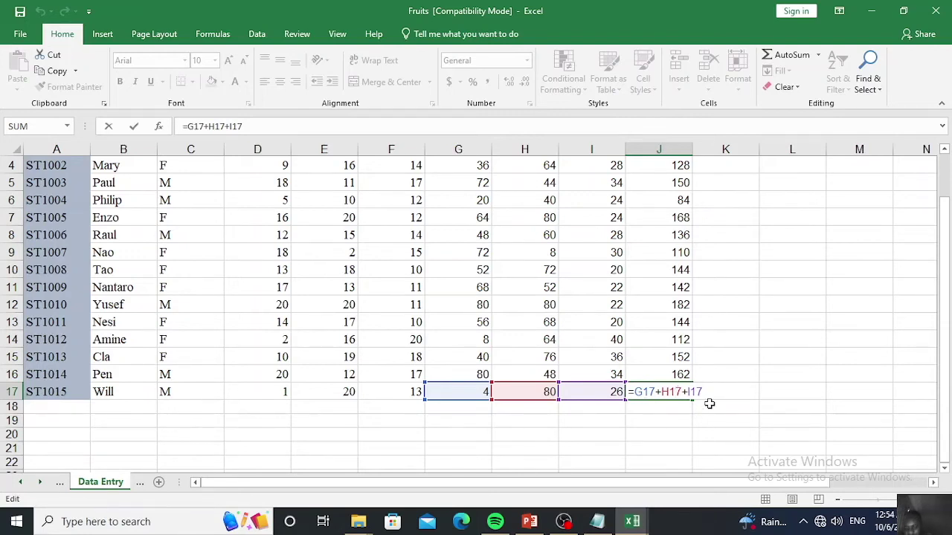
key("Return")
scroll(792, 375, "up", 1)
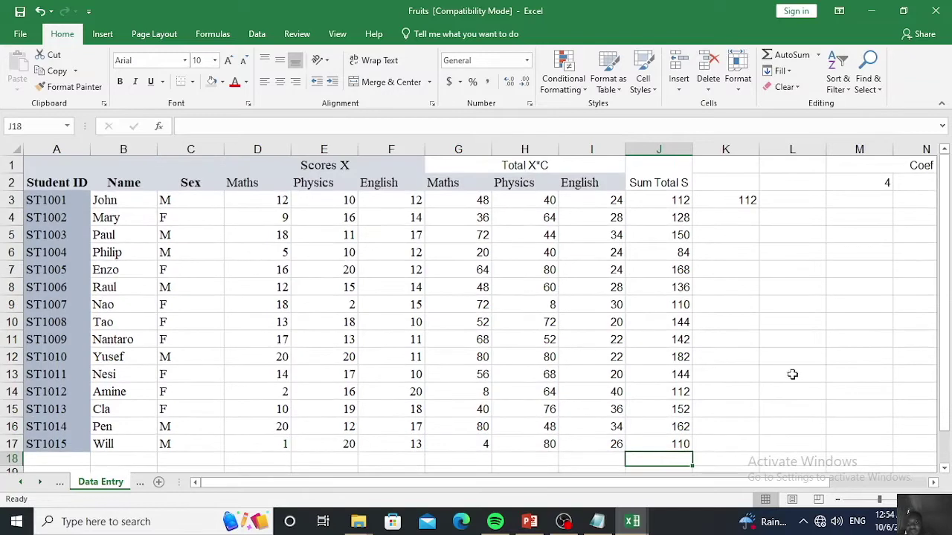
Fill the SUM formula from K3 down to K17 for all students
left_click(733, 201)
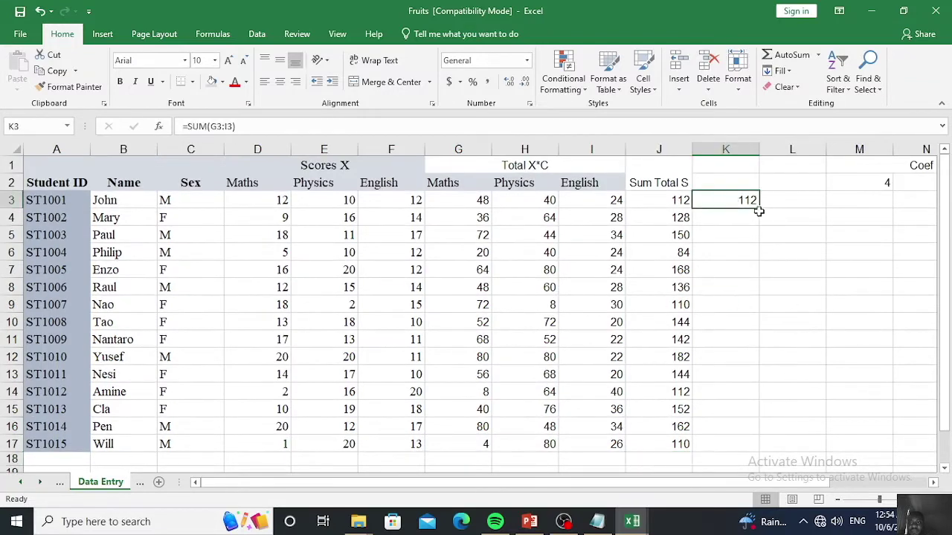
left_click_drag(758, 211, 740, 446)
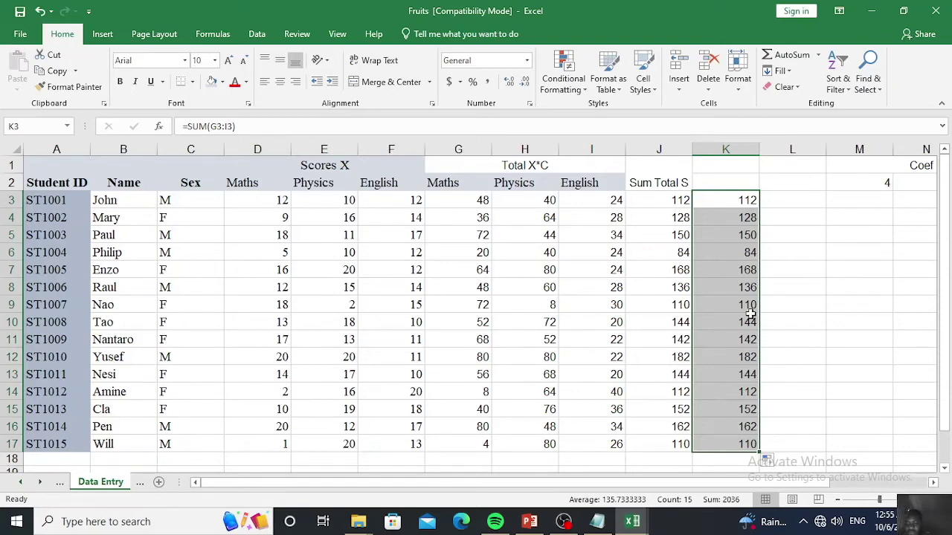
left_click(796, 301)
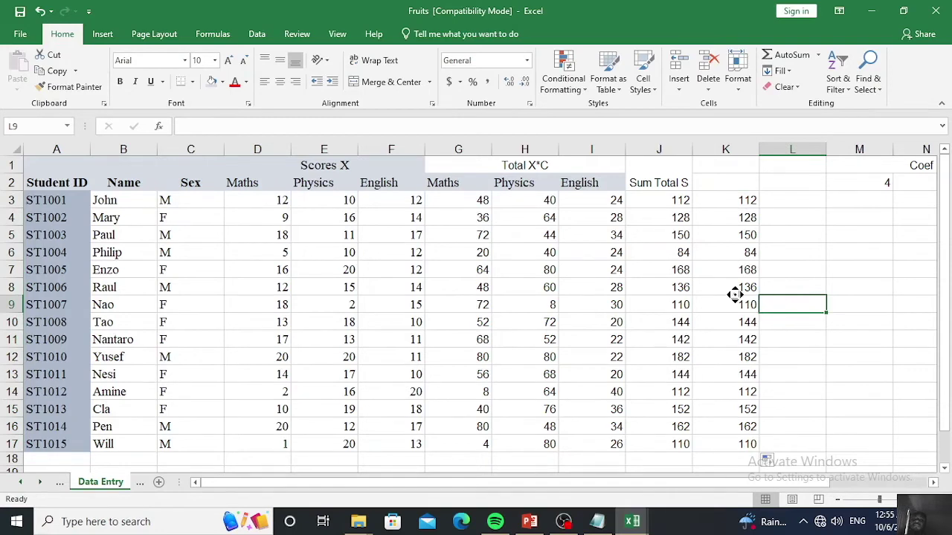
Clear the duplicate sums from K3:K17
left_click_drag(736, 201, 730, 453)
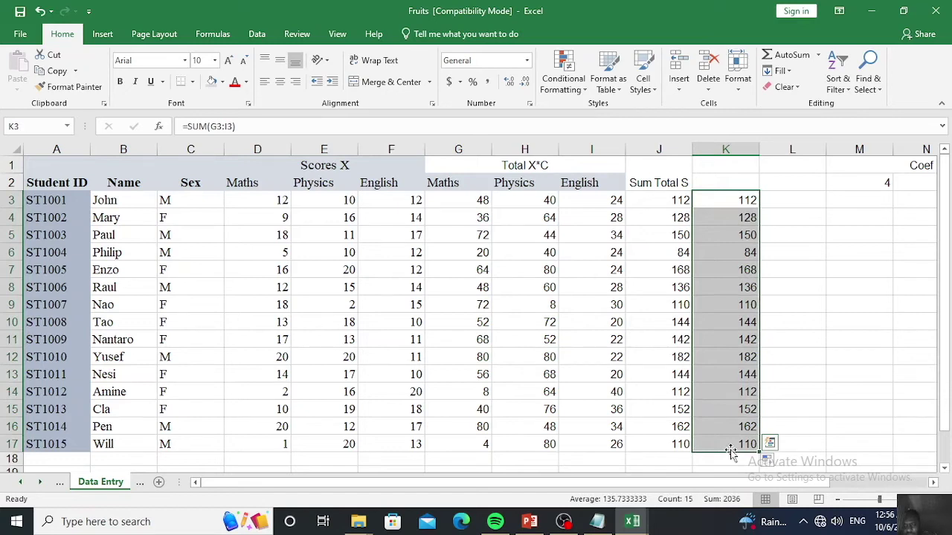
key("Delete")
left_click(807, 359)
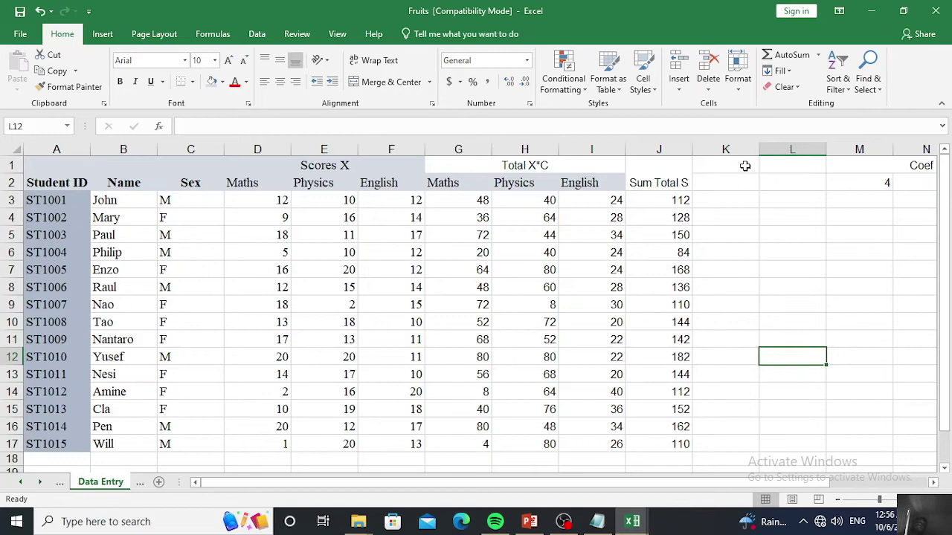
Sum the three subject coefficients in N4 with the formula =SUM(M2:O2)
left_click_drag(672, 487, 772, 488)
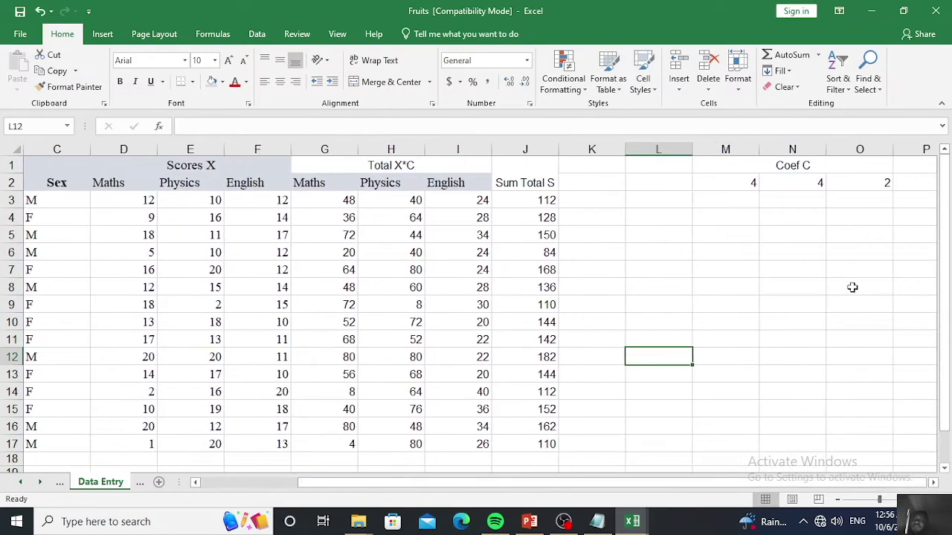
left_click(799, 219)
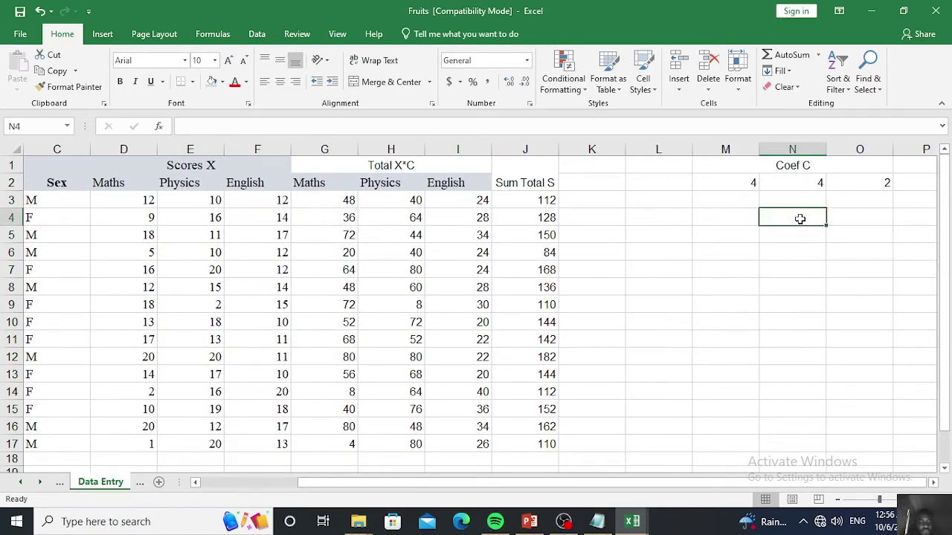
type("=")
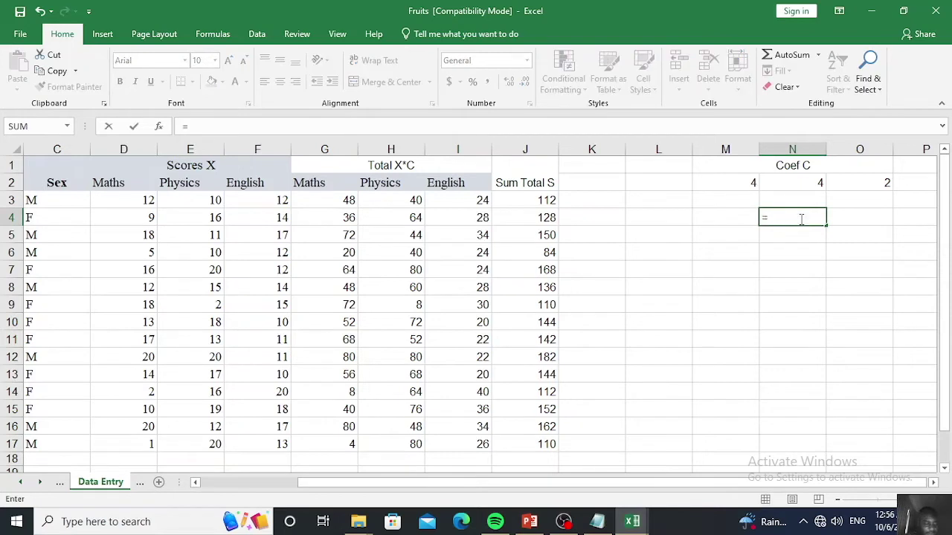
type("so")
key("BackSpace")
type("u")
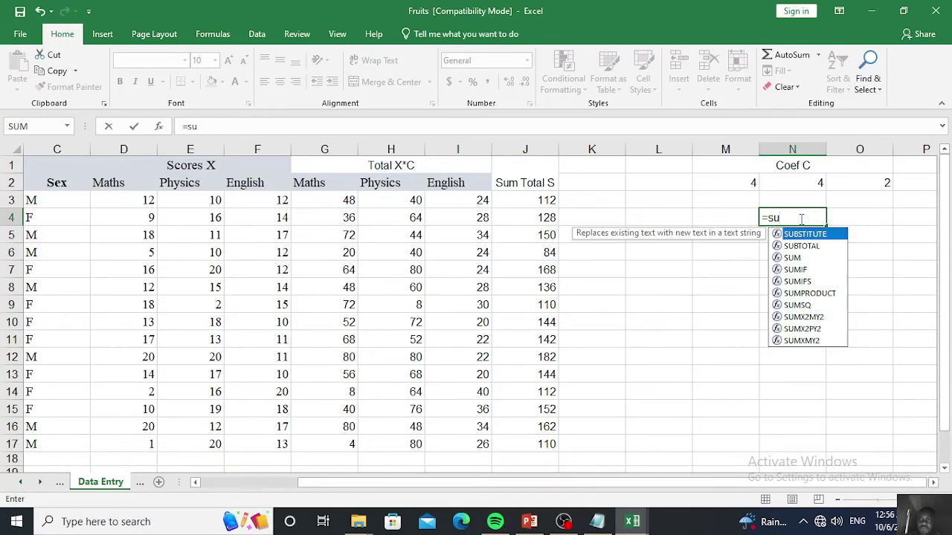
type("m")
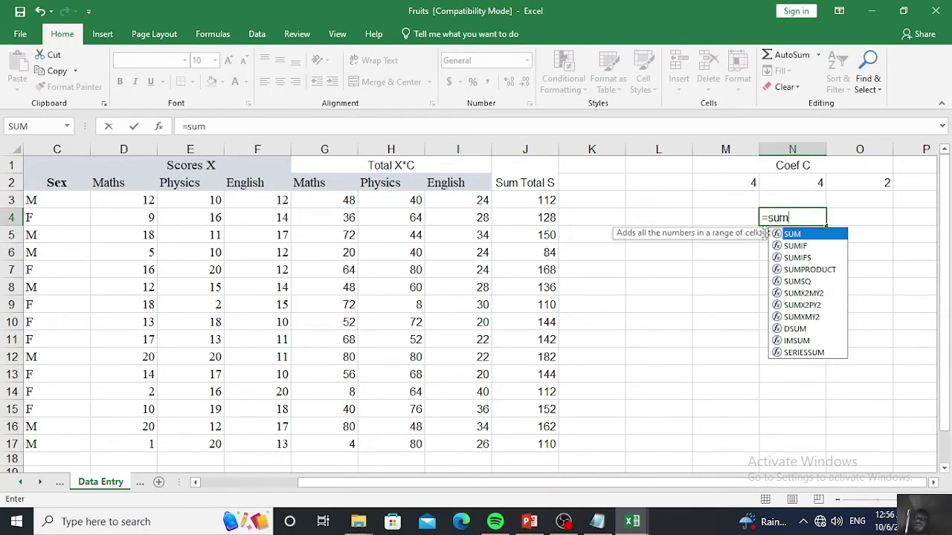
double_click(793, 235)
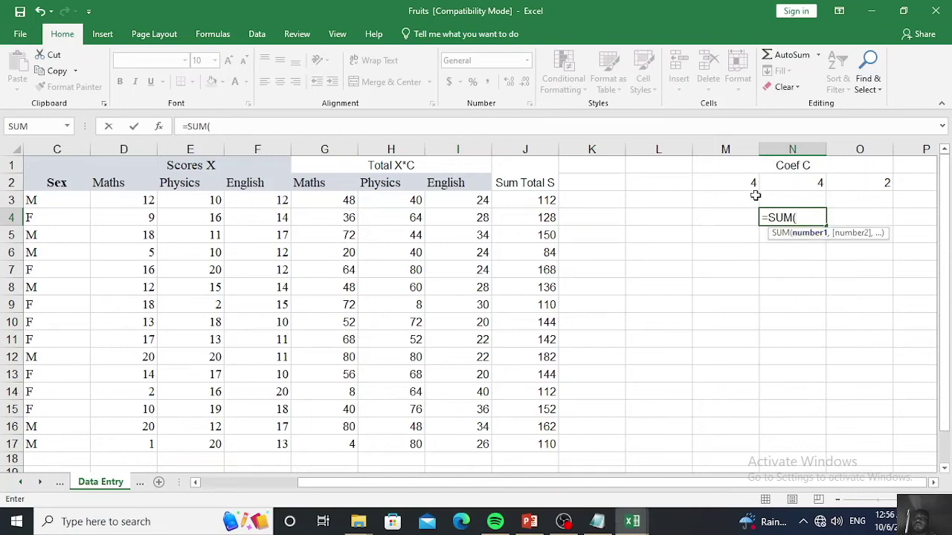
left_click_drag(751, 181, 849, 180)
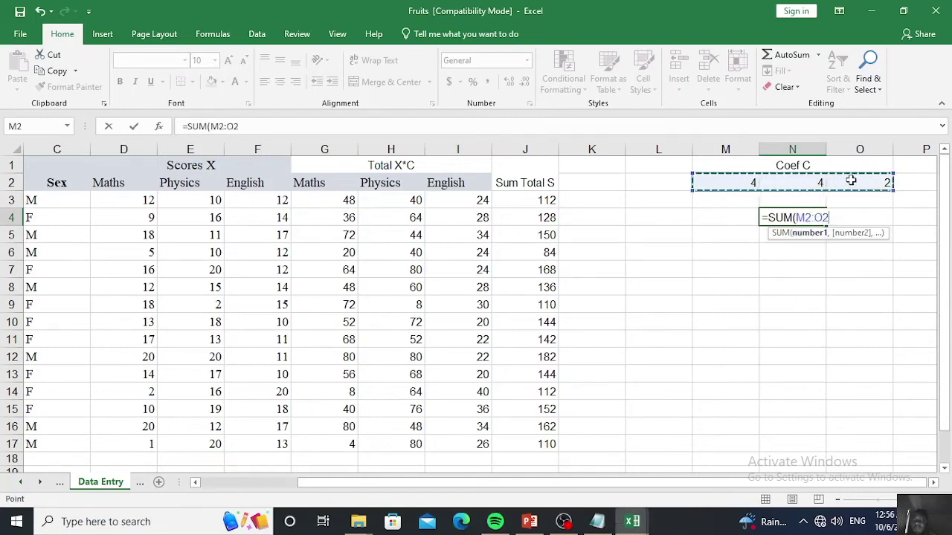
key("Return")
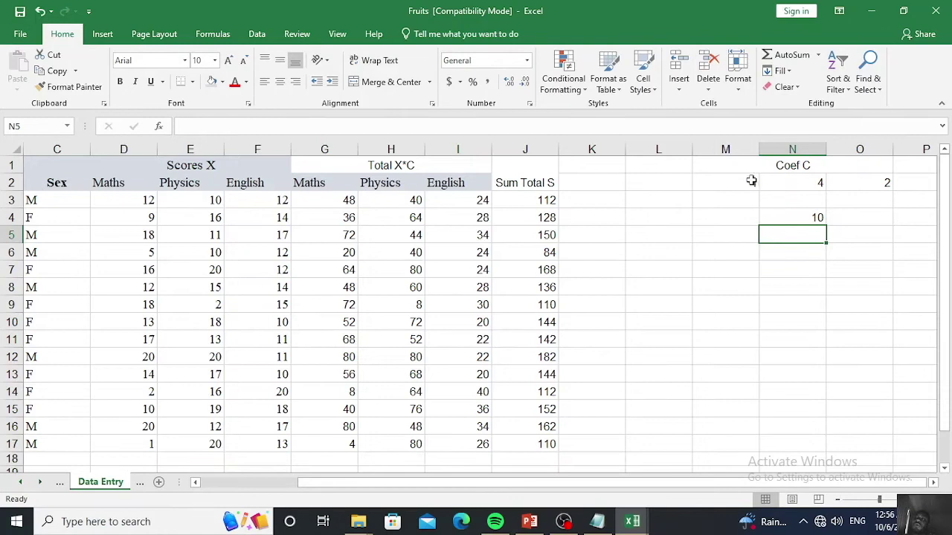
left_click(809, 220)
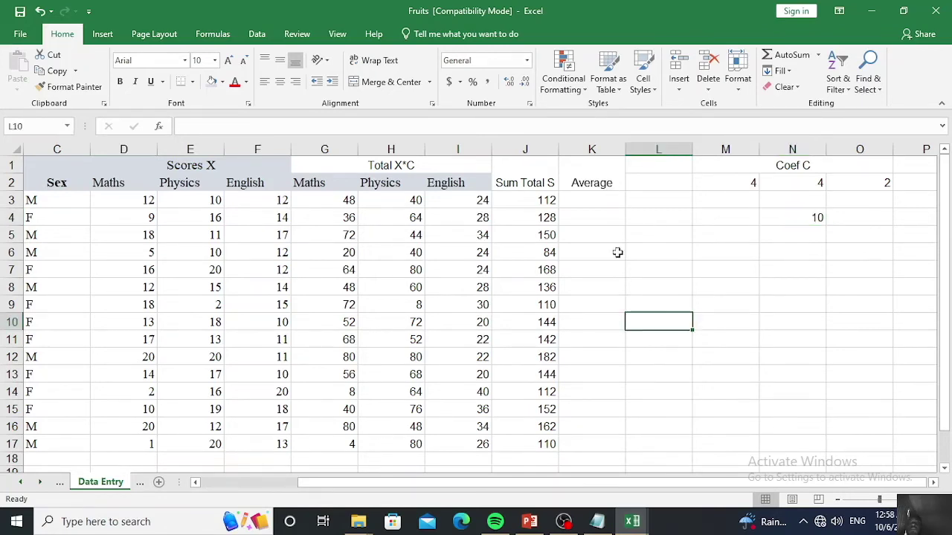
Calculate the first student's average in K3 by dividing the total by the coefficient sum with =J3/N4
left_click(600, 205)
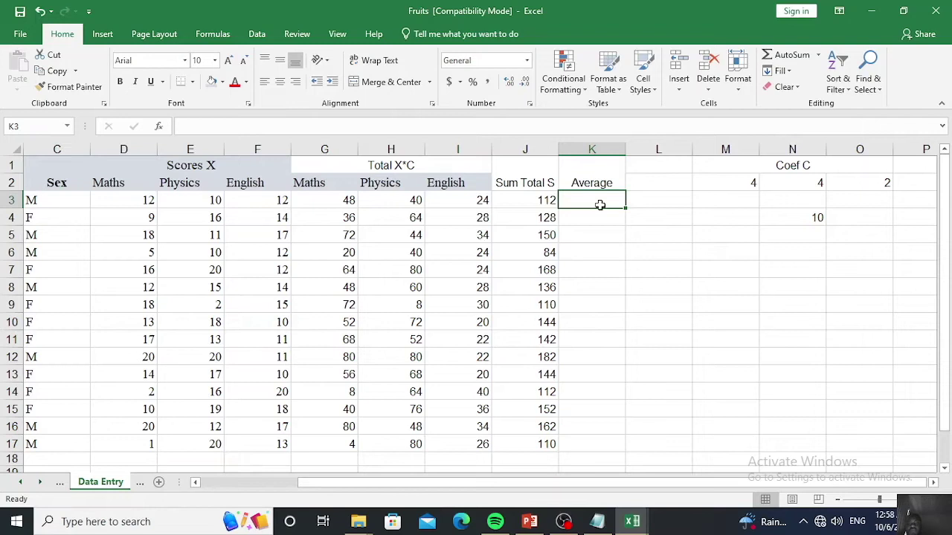
type("=")
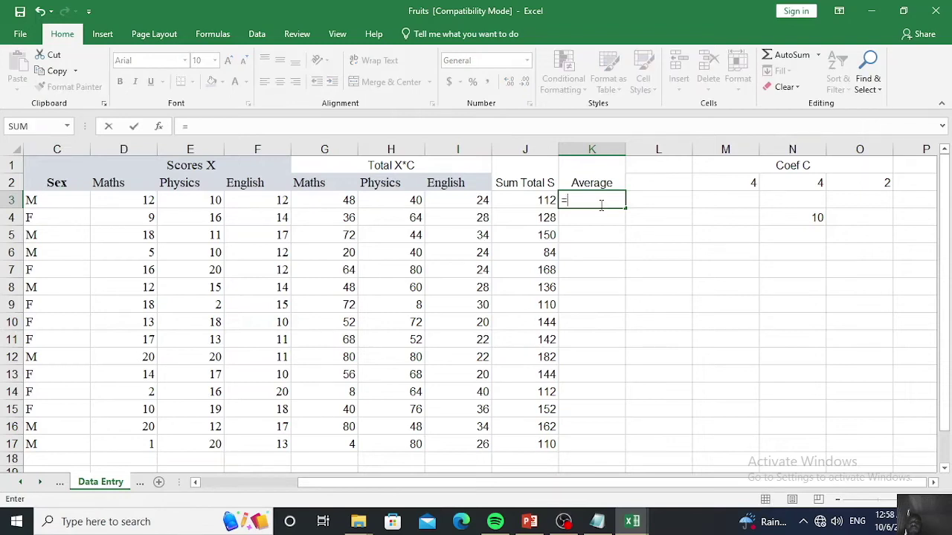
left_click(536, 202)
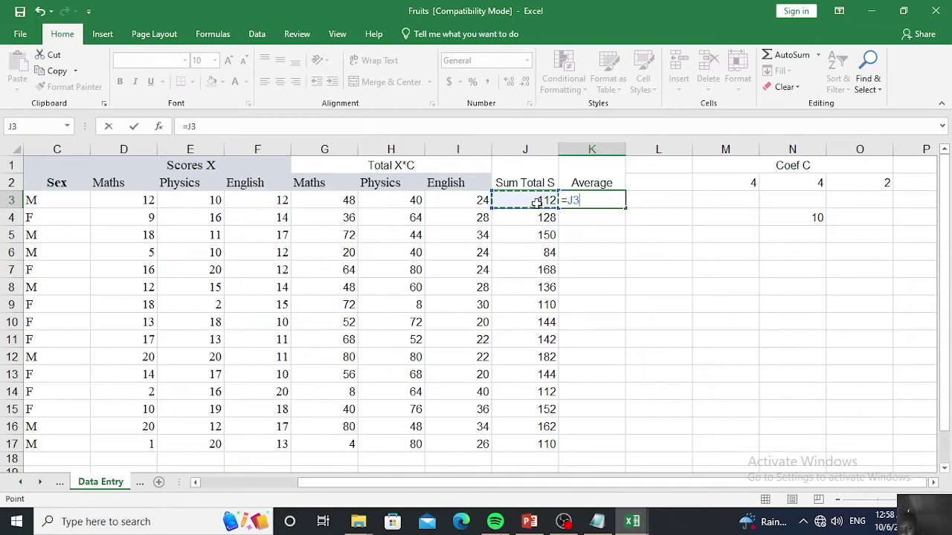
type("/")
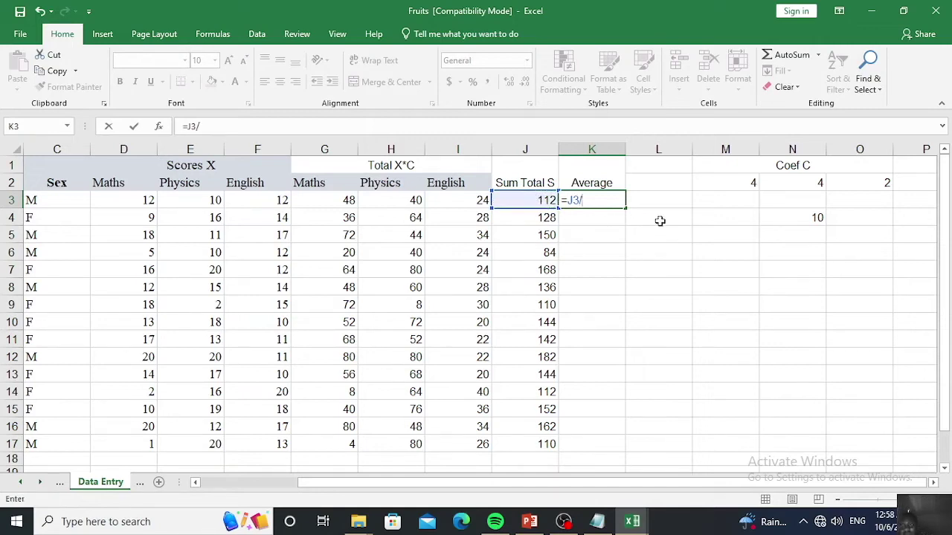
left_click(810, 215)
key("Return")
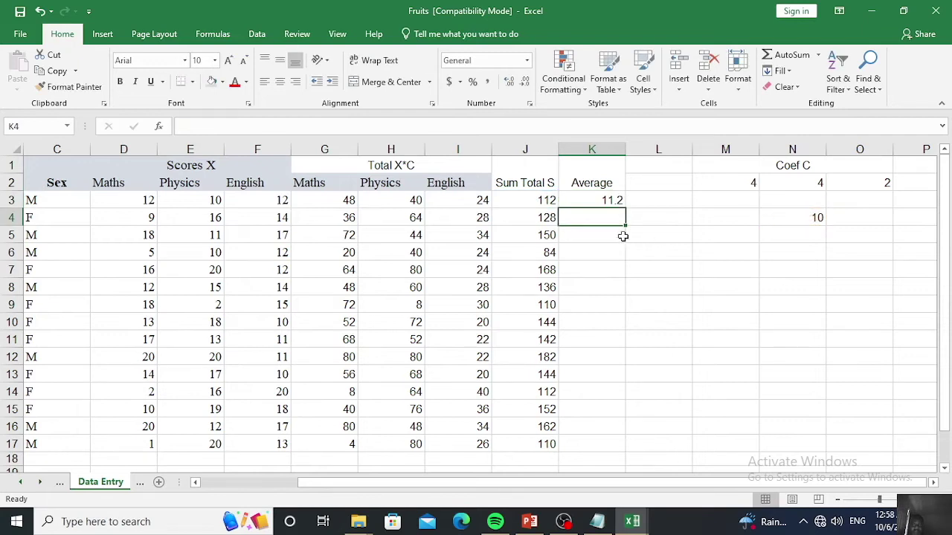
Fill the average formula from K3 down to K17 and check the cell references in K4
left_click(608, 199)
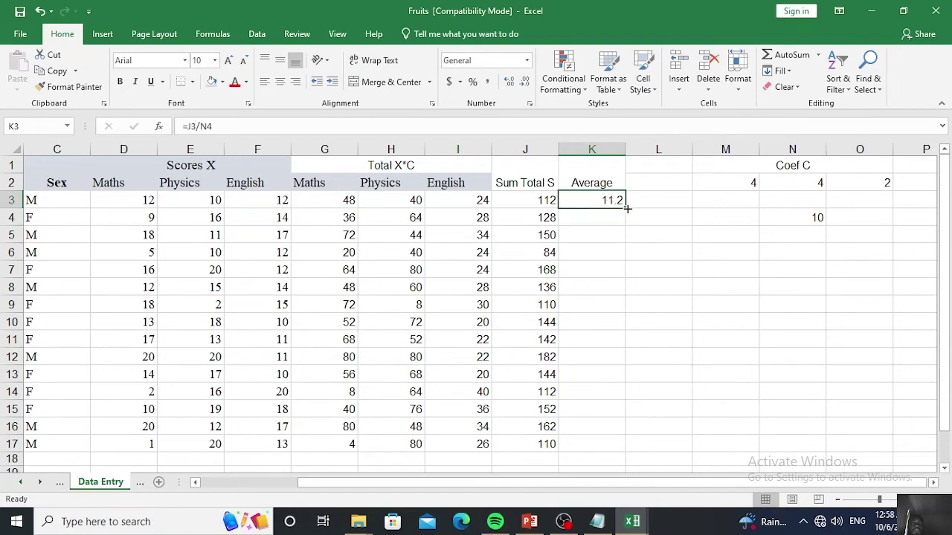
left_click_drag(626, 209, 607, 446)
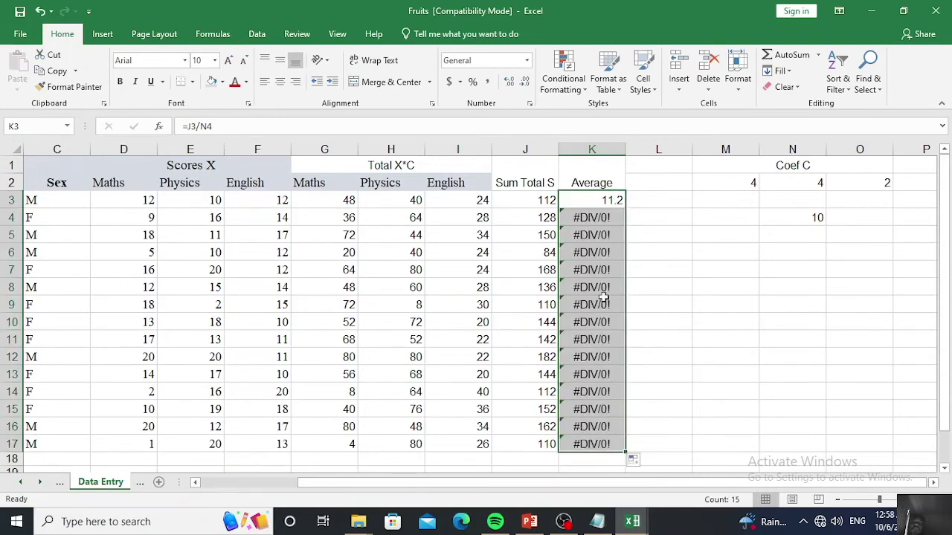
double_click(605, 218)
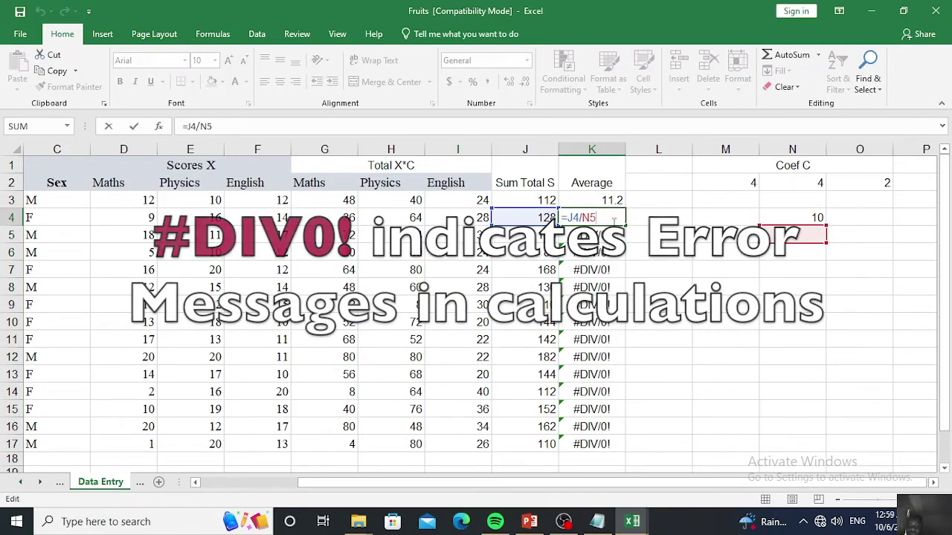
key("Return")
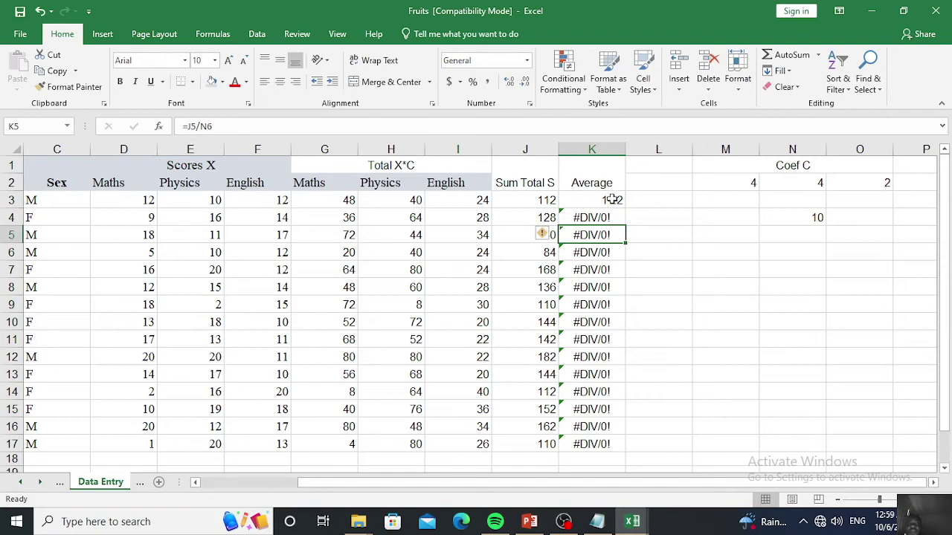
Make the coefficient-sum reference absolute in the K3 average formula so it reads =J3/$N$4
left_click(608, 201)
double_click(608, 201)
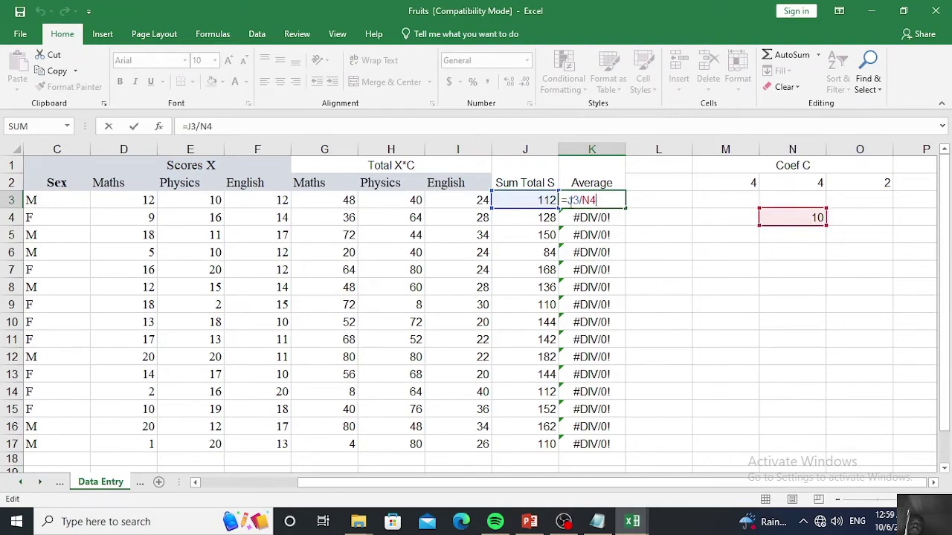
left_click(582, 202)
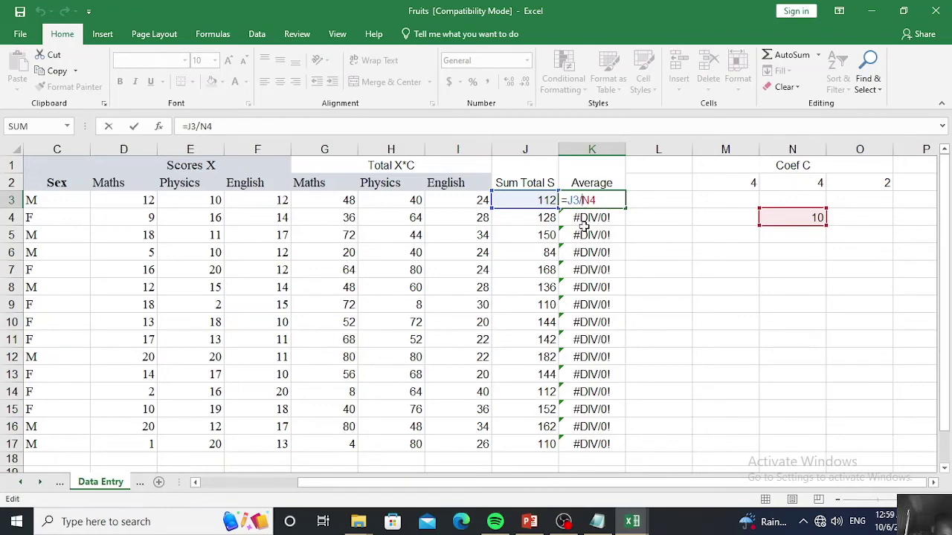
type("$")
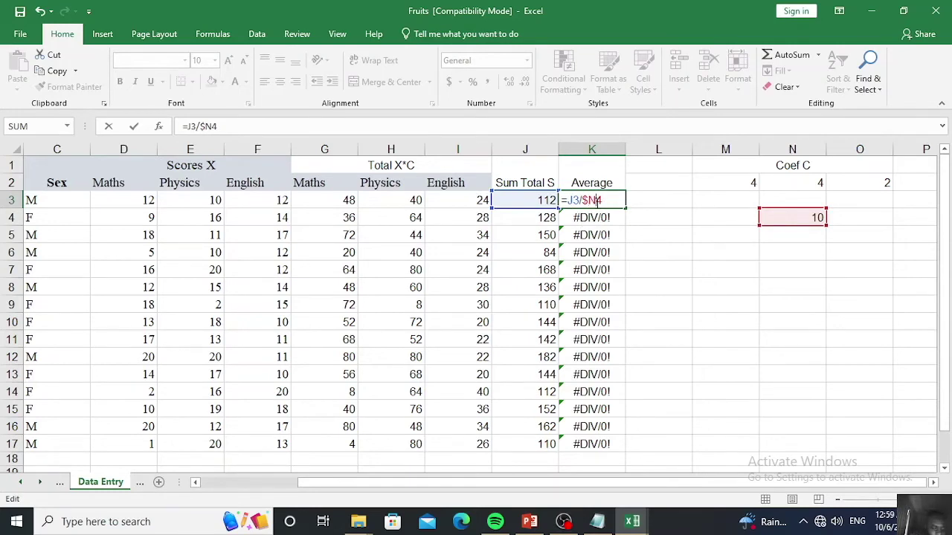
left_click(597, 200)
type("$")
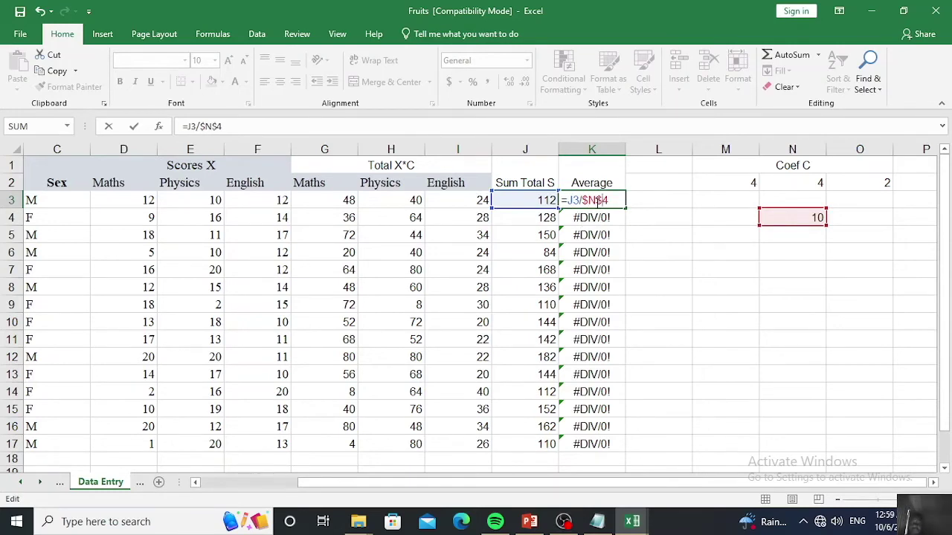
key("Return")
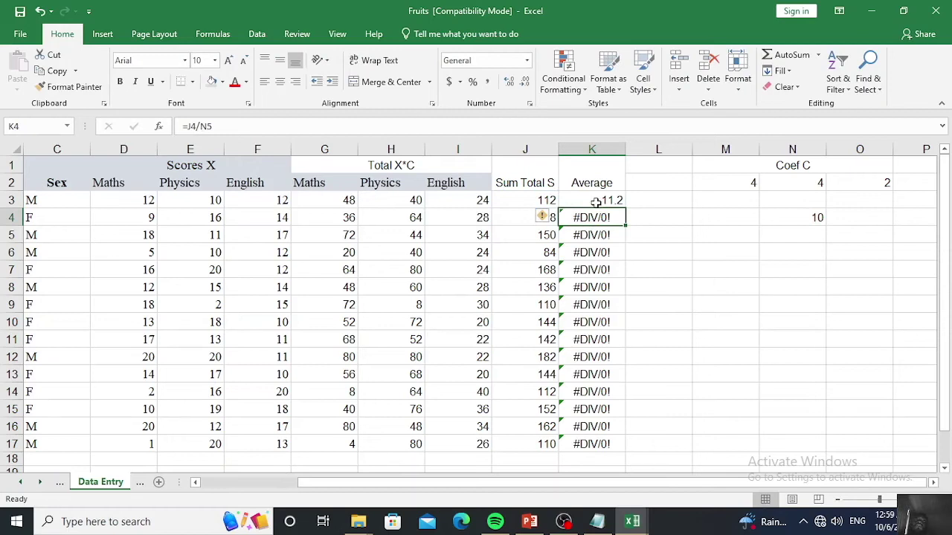
Fill the corrected average formula from K3 down to K17
left_click(596, 201)
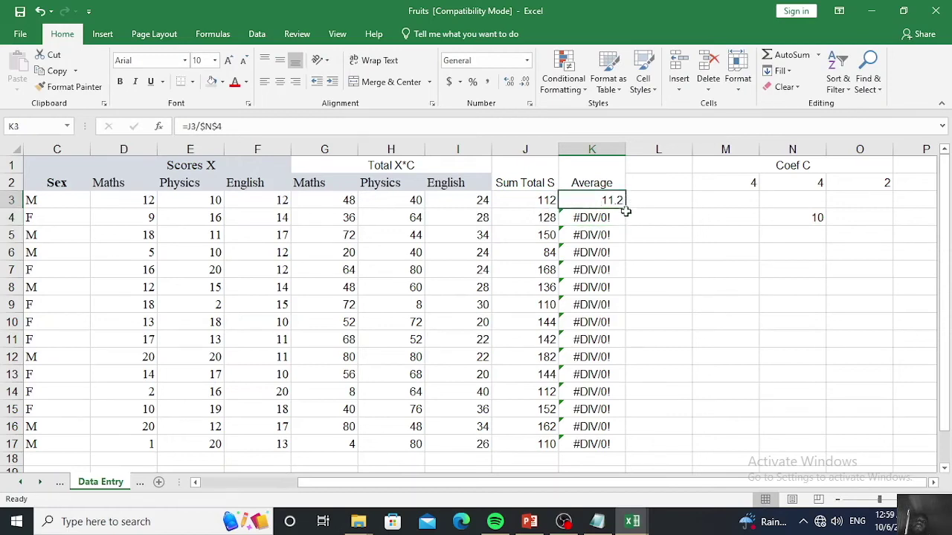
left_click_drag(625, 209, 594, 447)
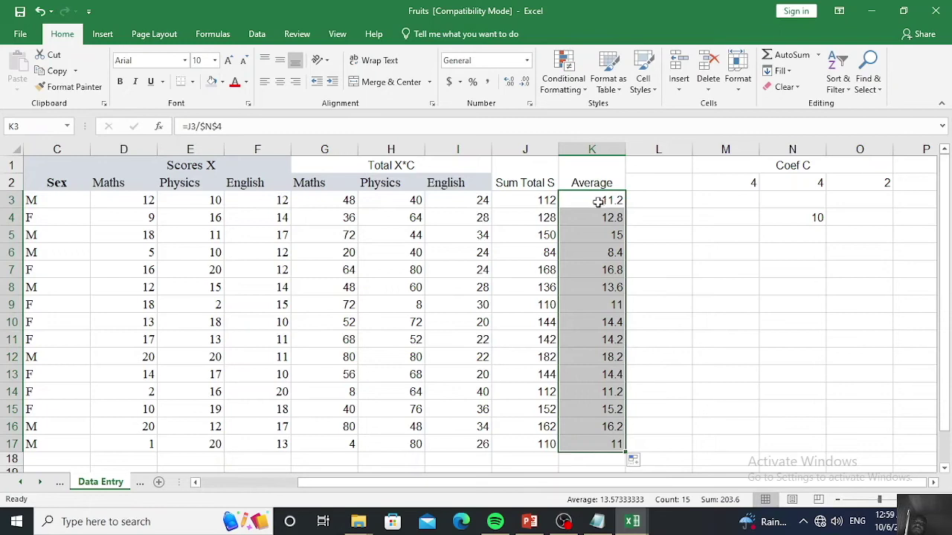
left_click(707, 351)
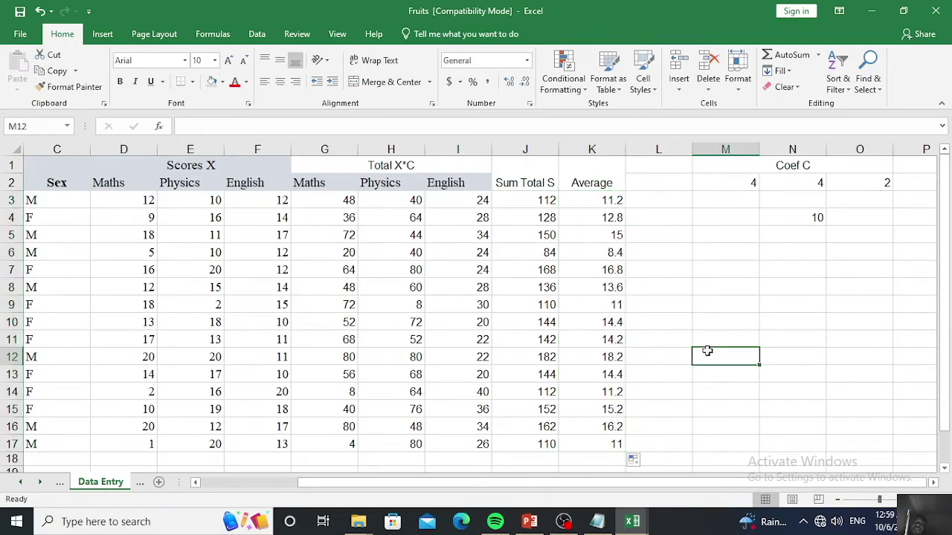
left_click_drag(597, 201, 599, 440)
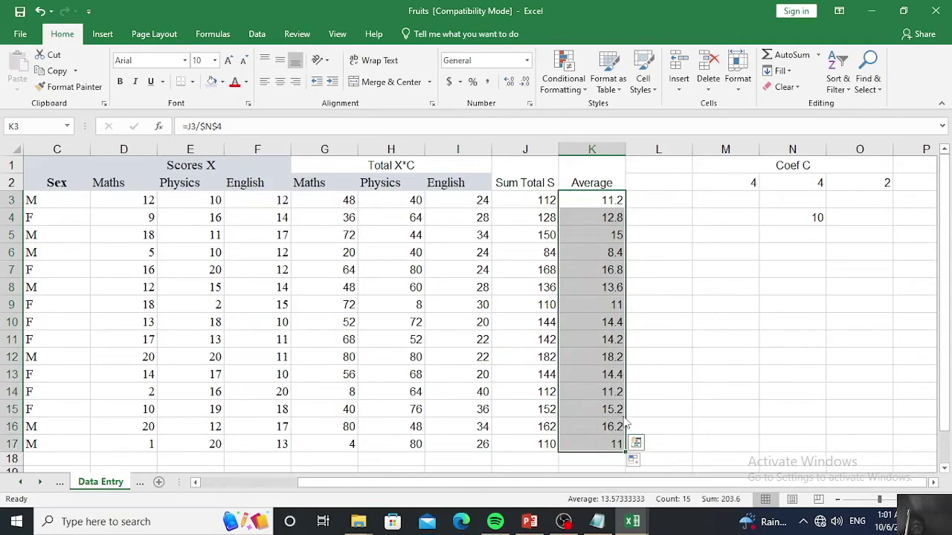
left_click(659, 324)
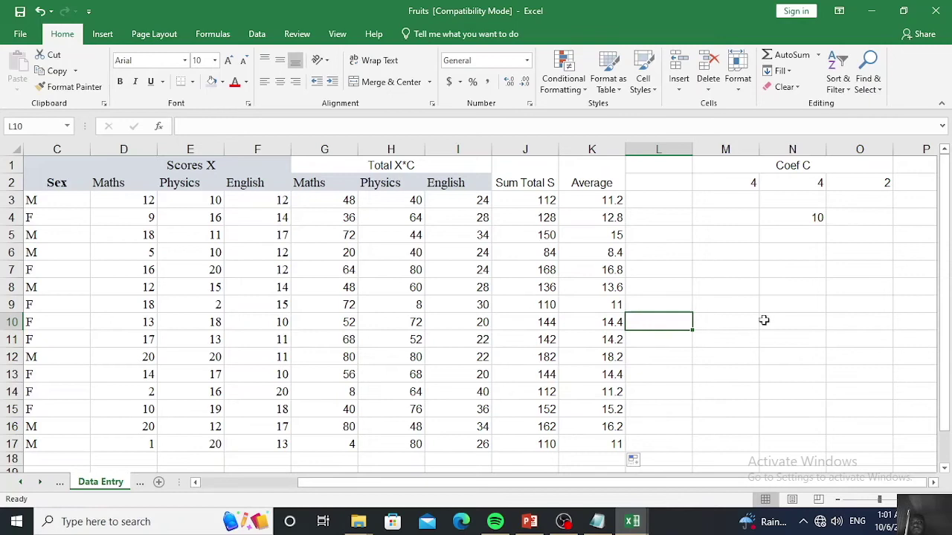
Merge and center the blank cells M8:M11 and try out the operators *, + and - in the merged cell
left_click_drag(747, 291, 743, 339)
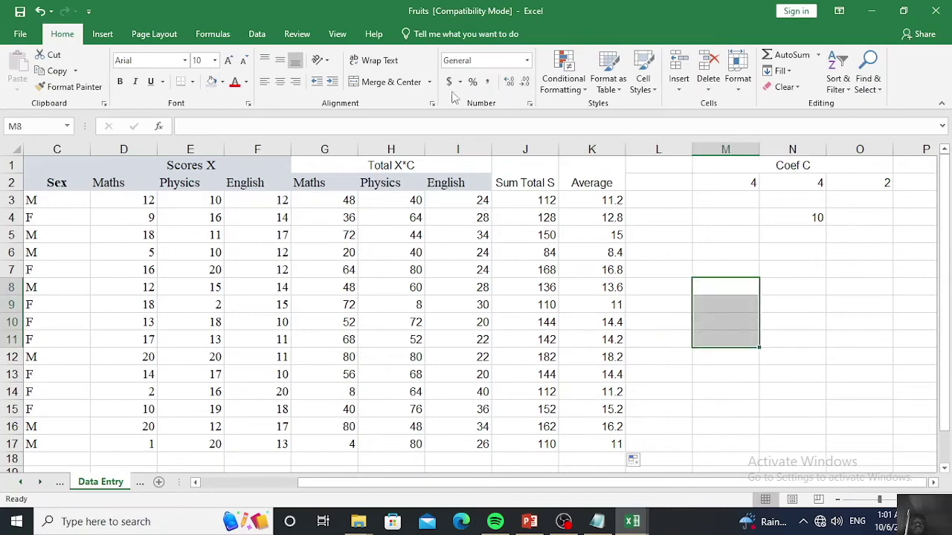
left_click(405, 84)
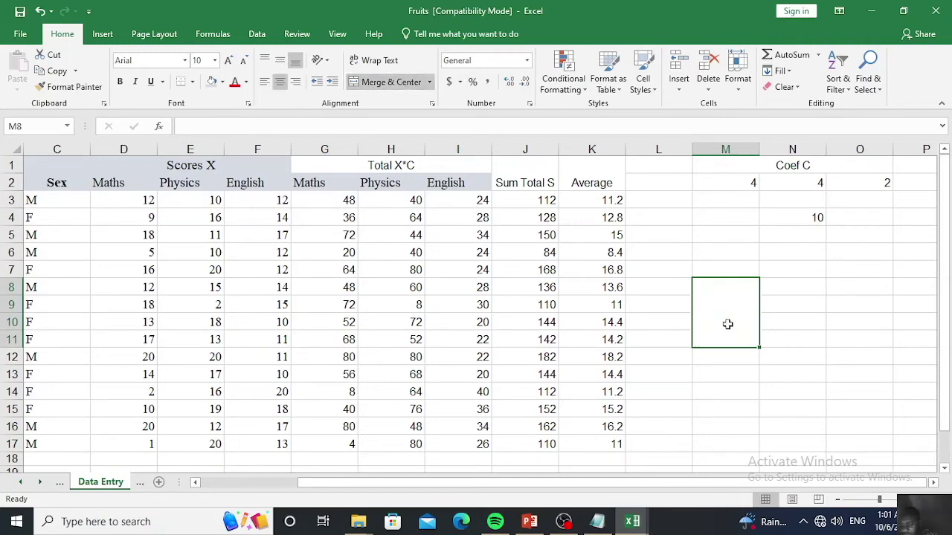
type("*")
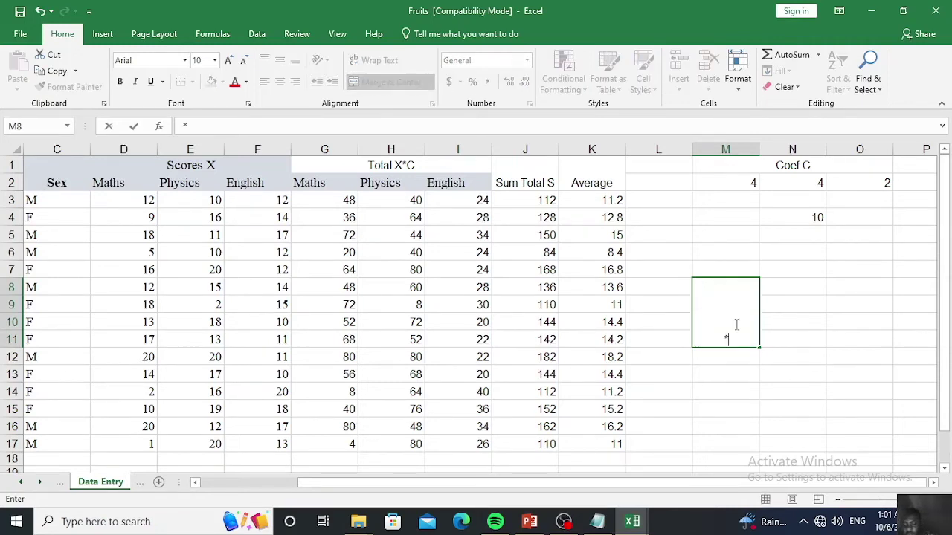
key("BackSpace")
type("+")
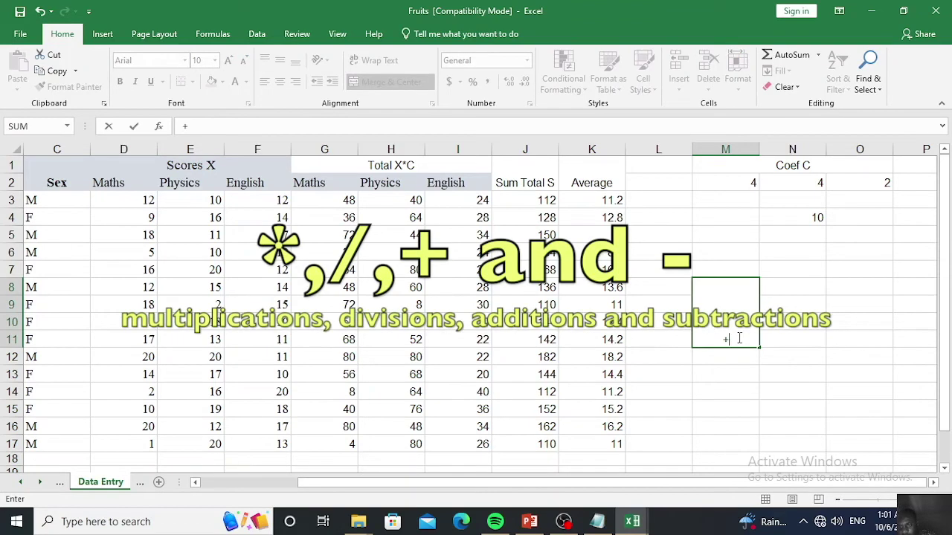
type("-")
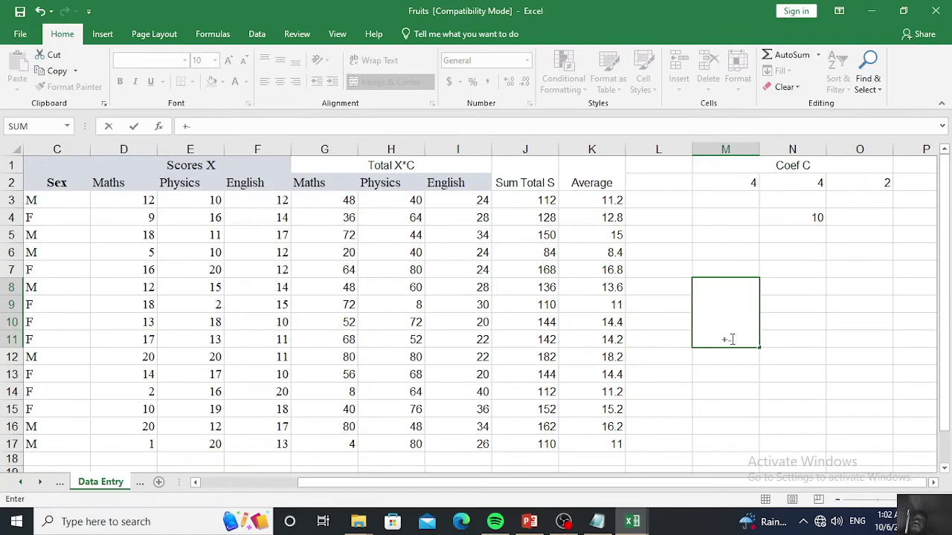
key("F2")
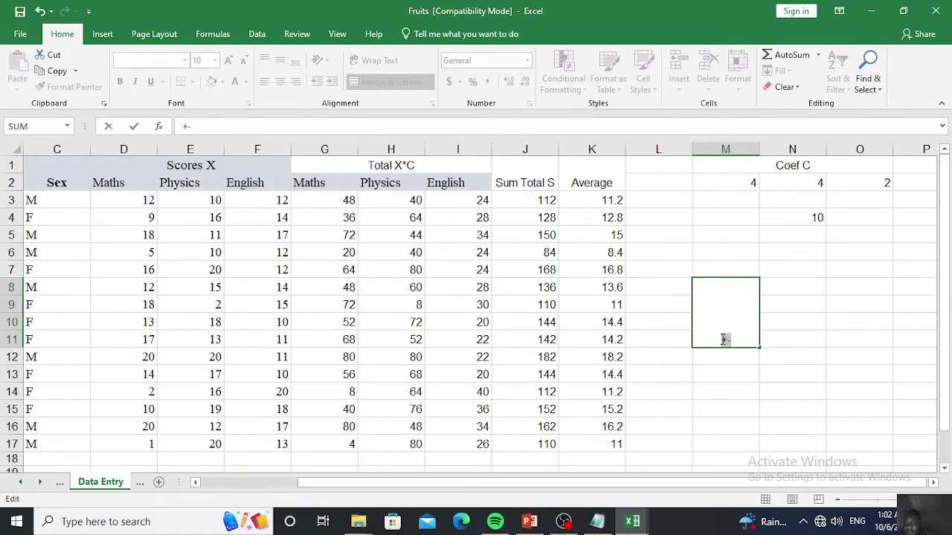
key("Escape")
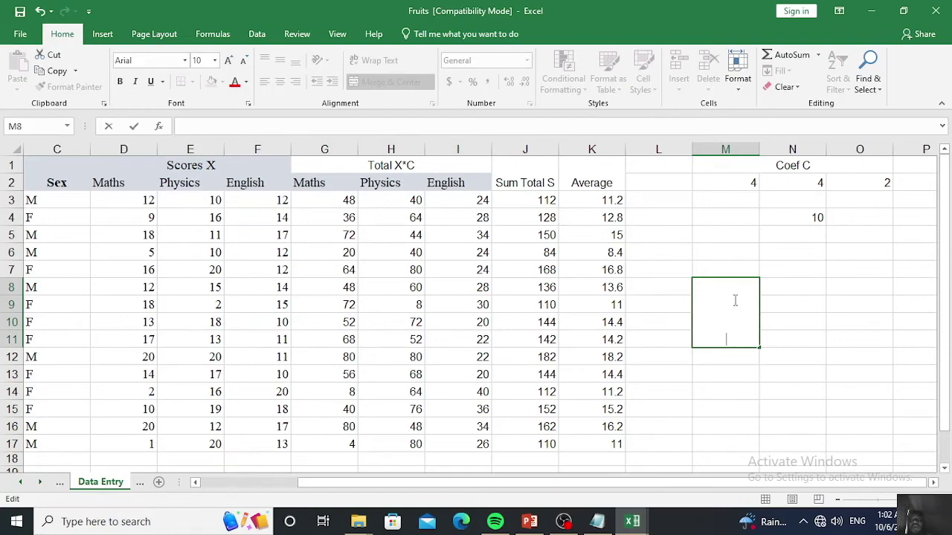
left_click(734, 269)
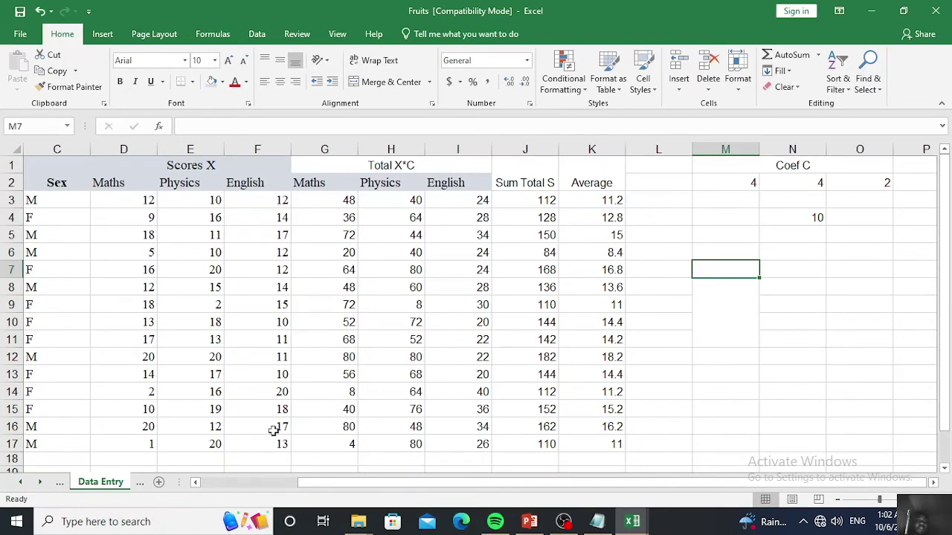
Set the Maths score in D6 to 12 and the Physics score in E9 to 25
left_click(206, 487)
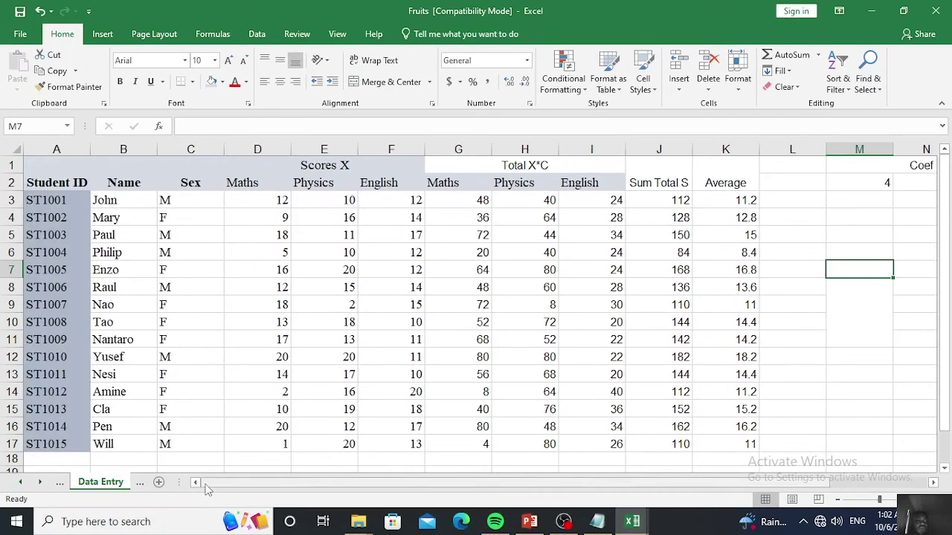
left_click(278, 254)
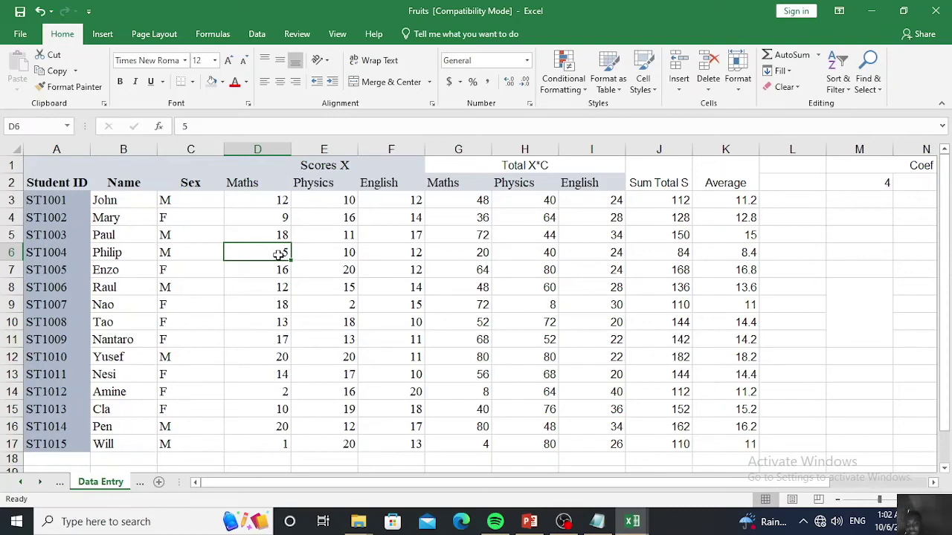
type("12")
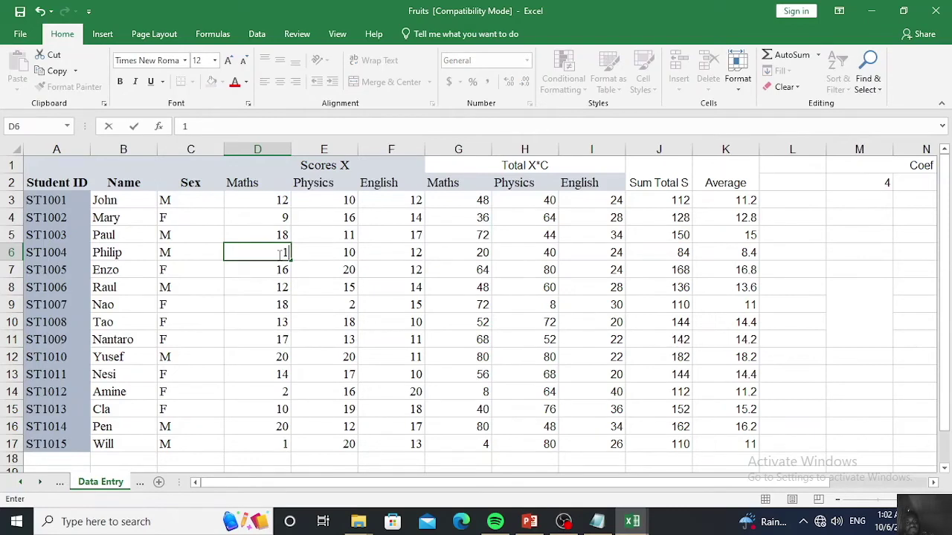
left_click(319, 316)
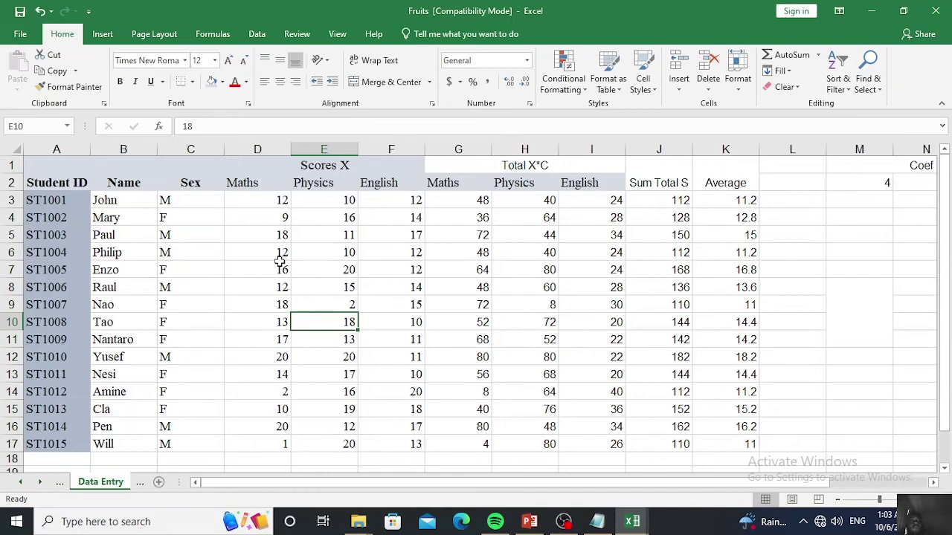
left_click(351, 307)
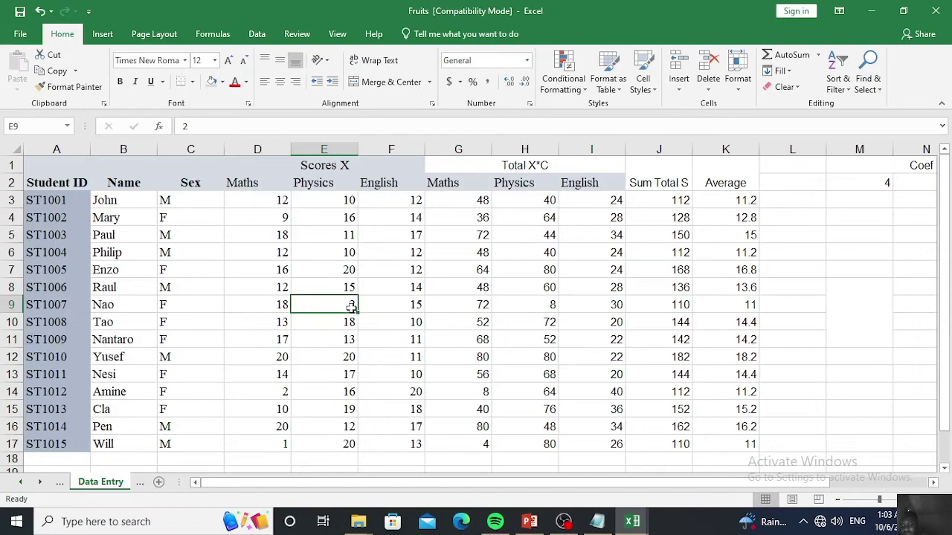
type("25")
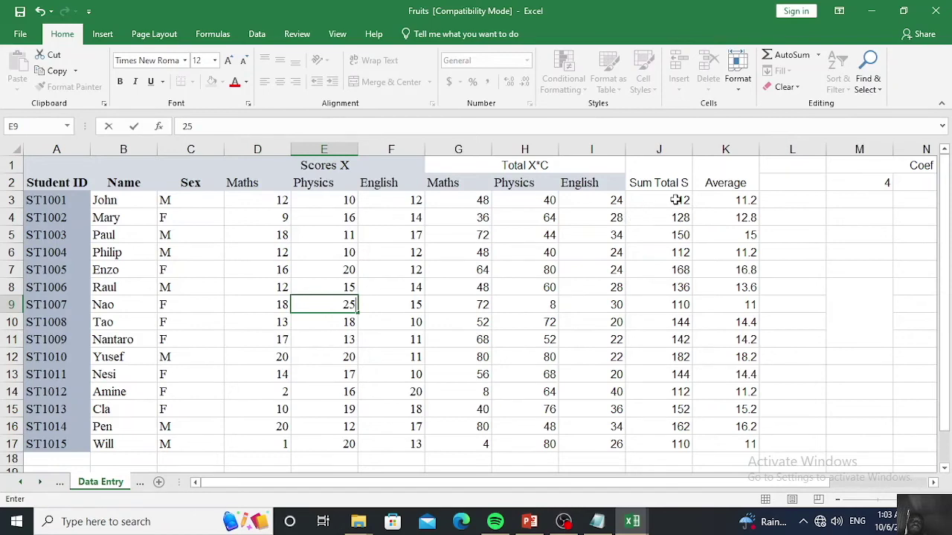
left_click(844, 264)
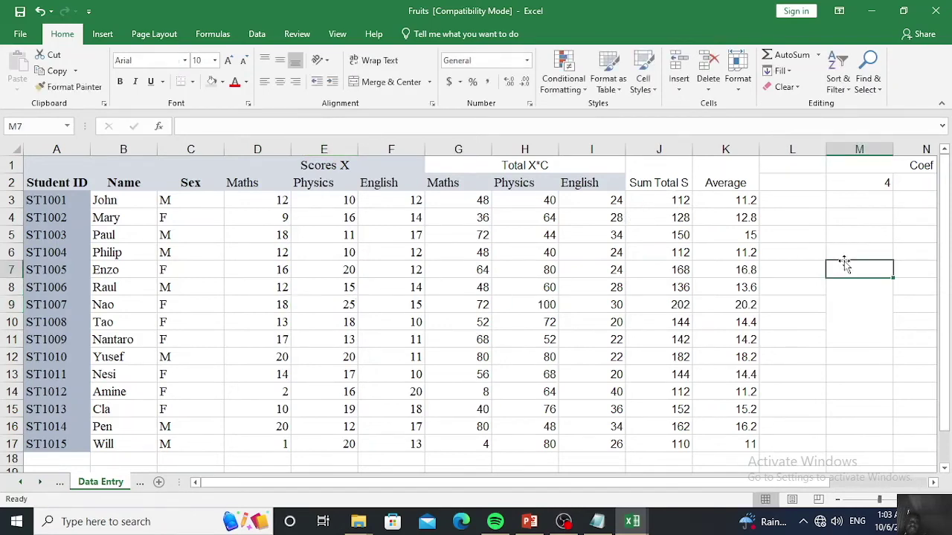
type("48")
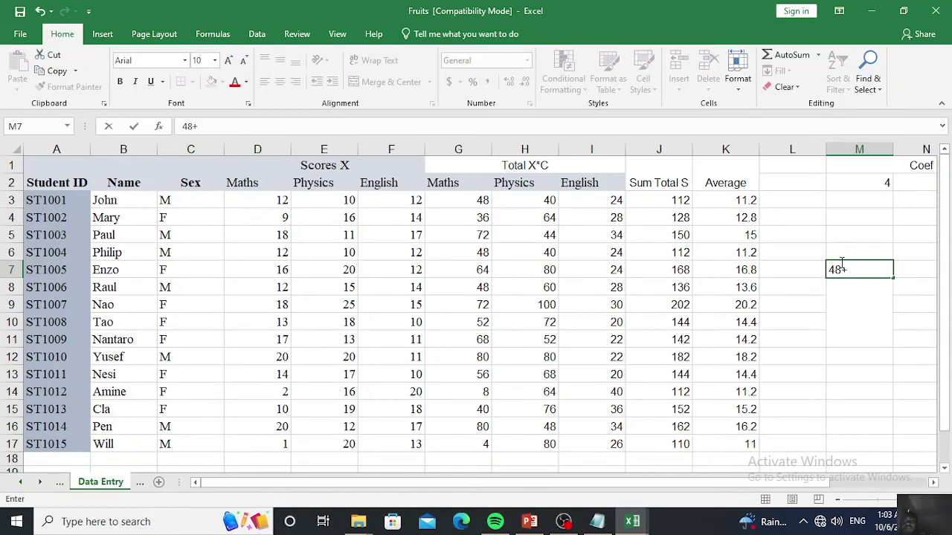
type("+")
key("BackSpace")
key("BackSpace")
key("BackSpace")
key("BackSpace")
left_click(845, 251)
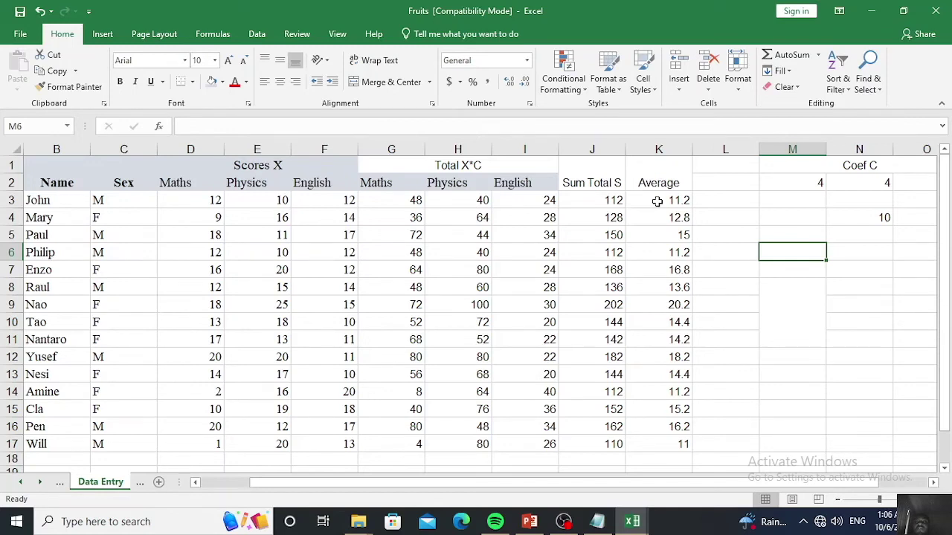
Examine the cell references used by the average formula in K3
double_click(657, 201)
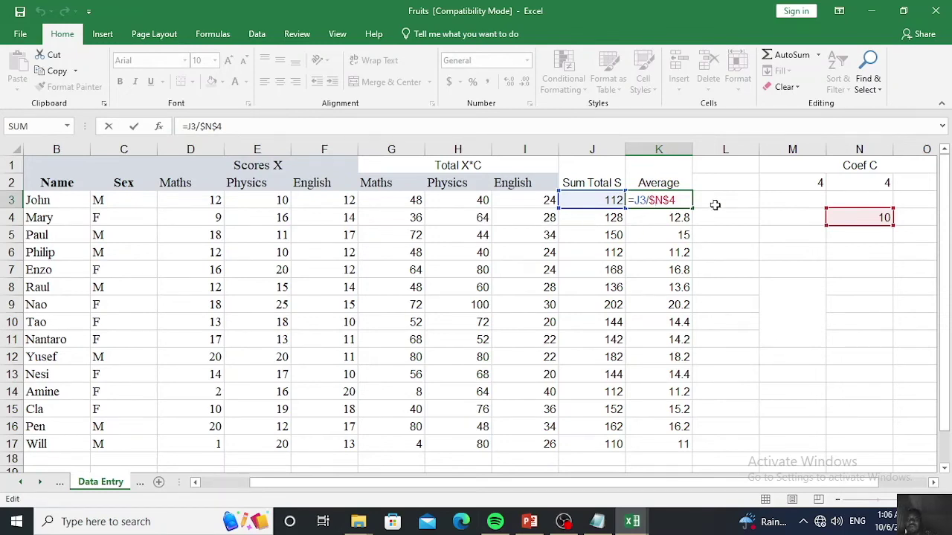
key("Return")
left_click(679, 200)
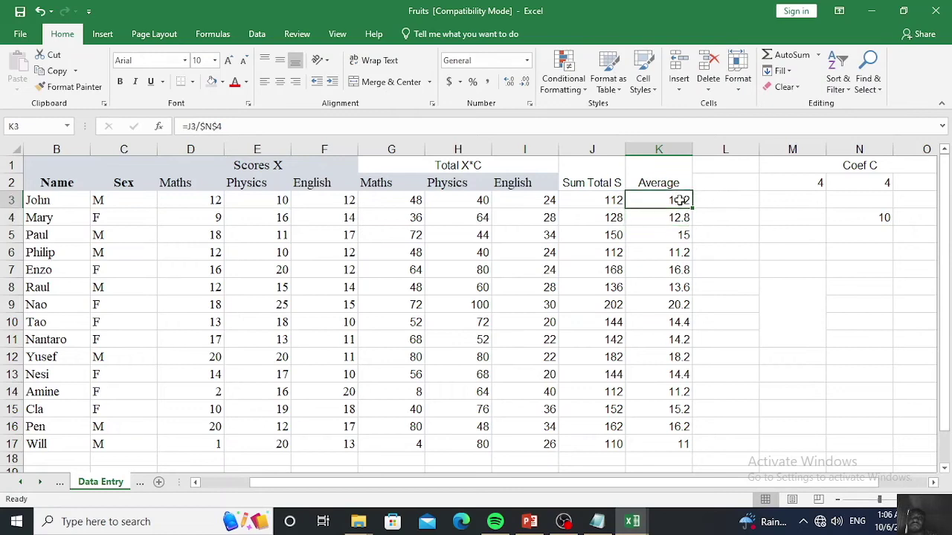
double_click(679, 200)
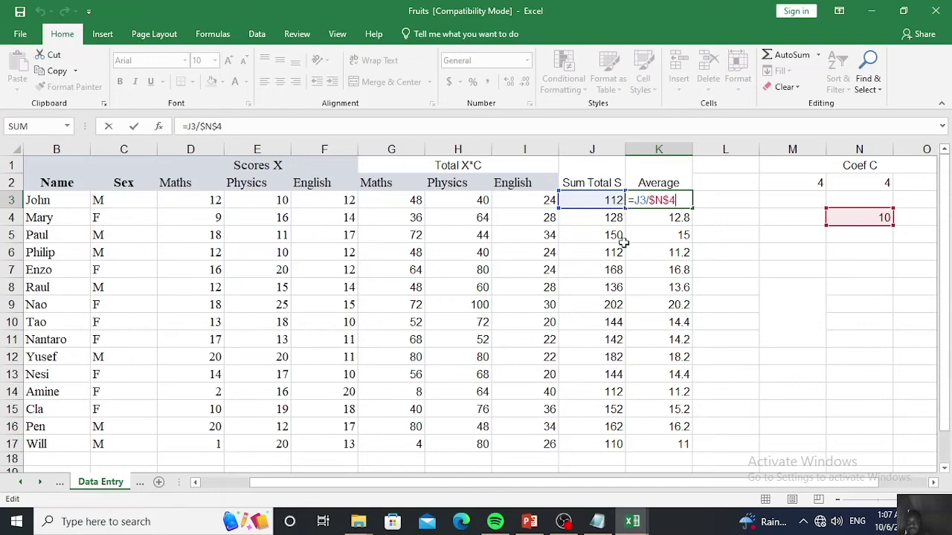
key("Return")
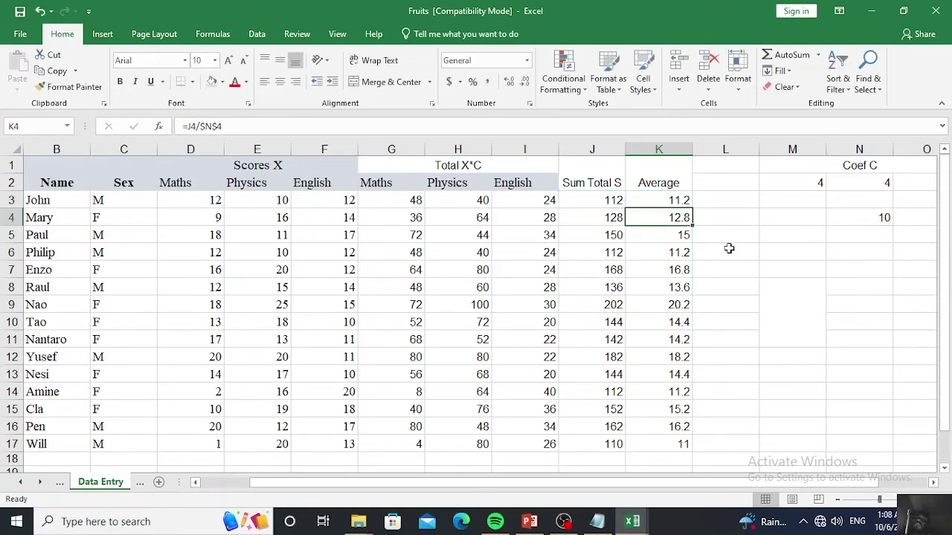
left_click(728, 288)
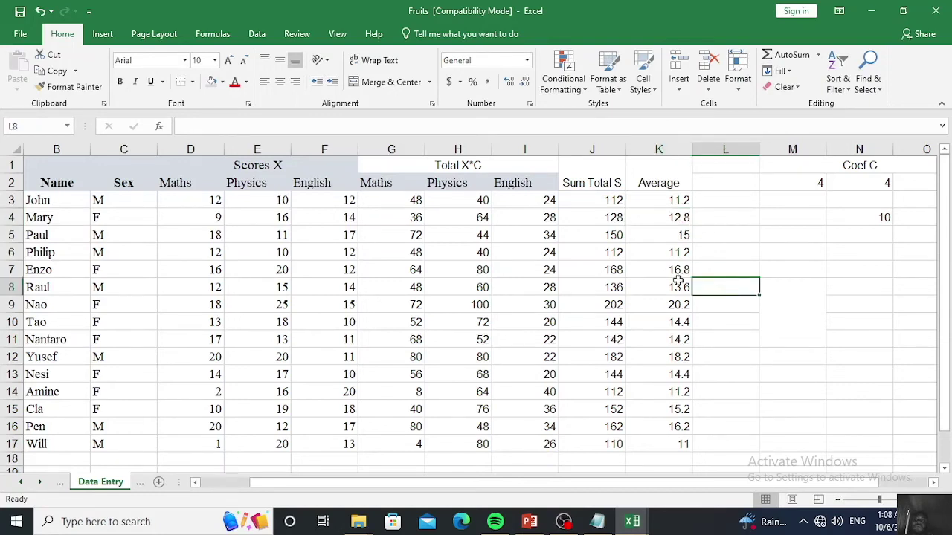
Clear the averages in K5:K17 and refill them by extending the K4 formula down to K17
left_click_drag(681, 443, 663, 241)
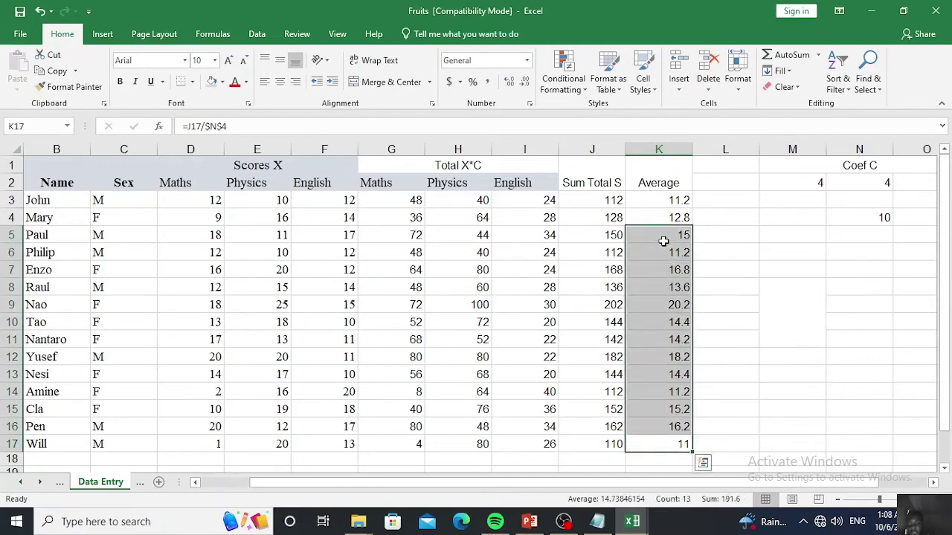
key("Delete")
left_click(690, 219)
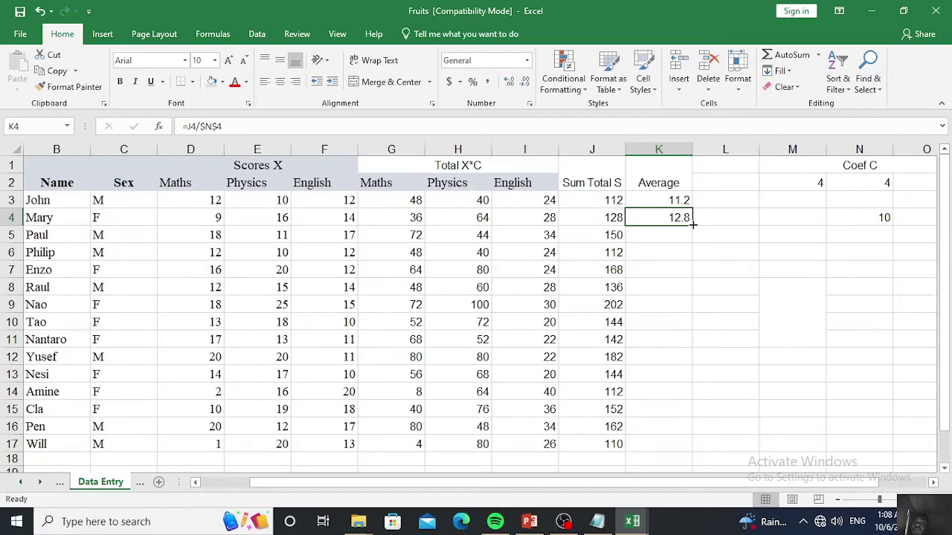
double_click(693, 223)
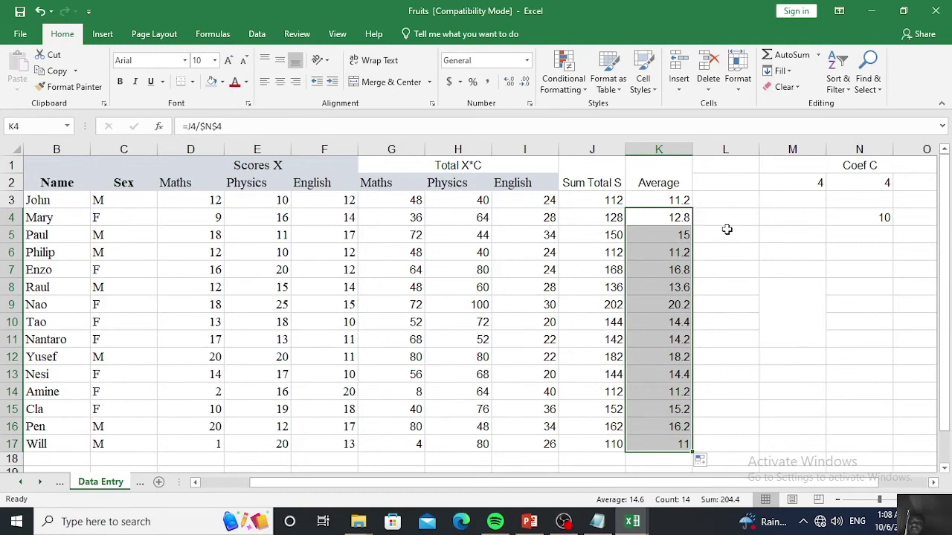
Undo the last fill of the averages and autofill the K4 formula down to K17 again
left_click(42, 14)
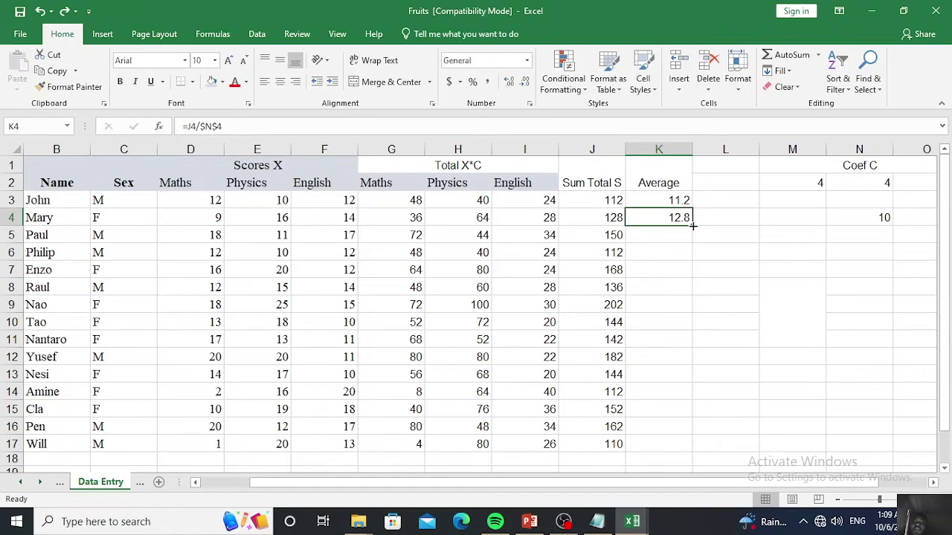
double_click(693, 226)
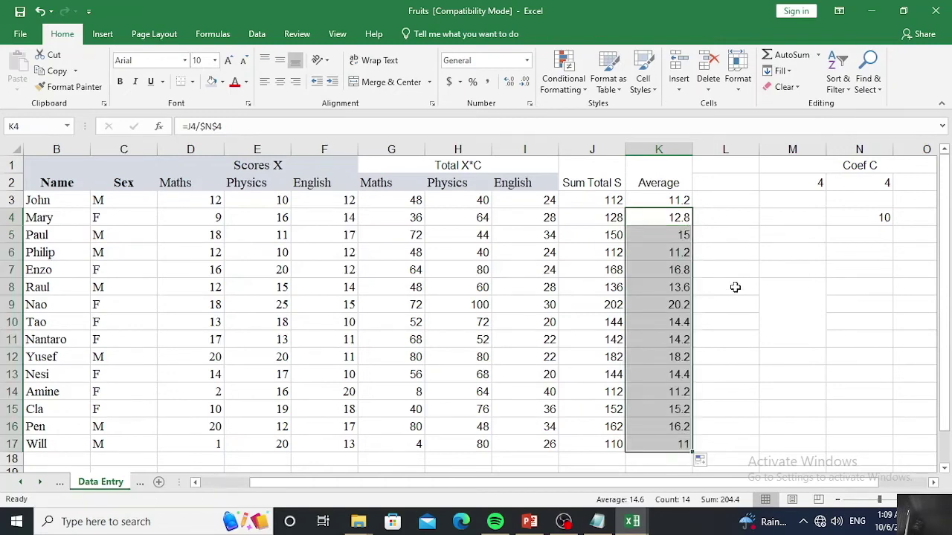
Try to extend the K3 average formula manually down column K to K17
left_click(685, 200)
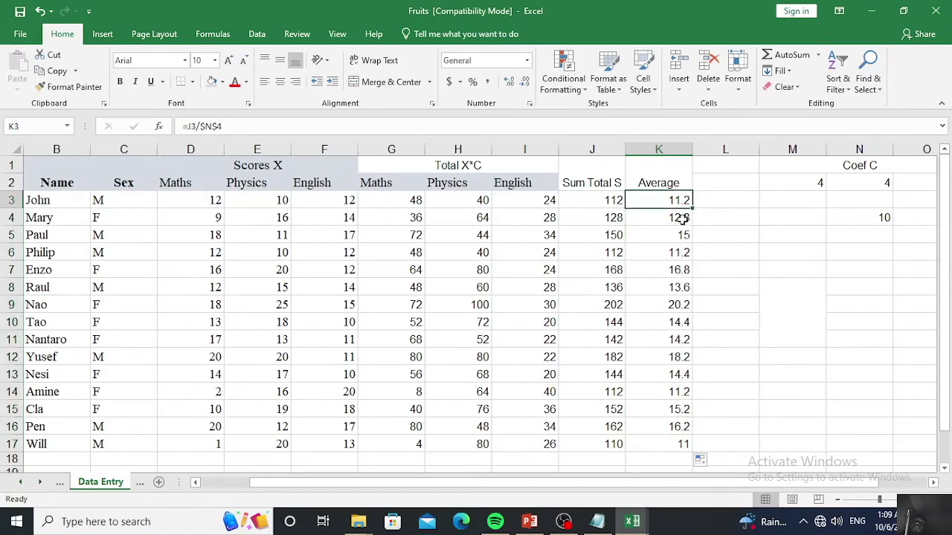
left_click(682, 218)
left_click(680, 201)
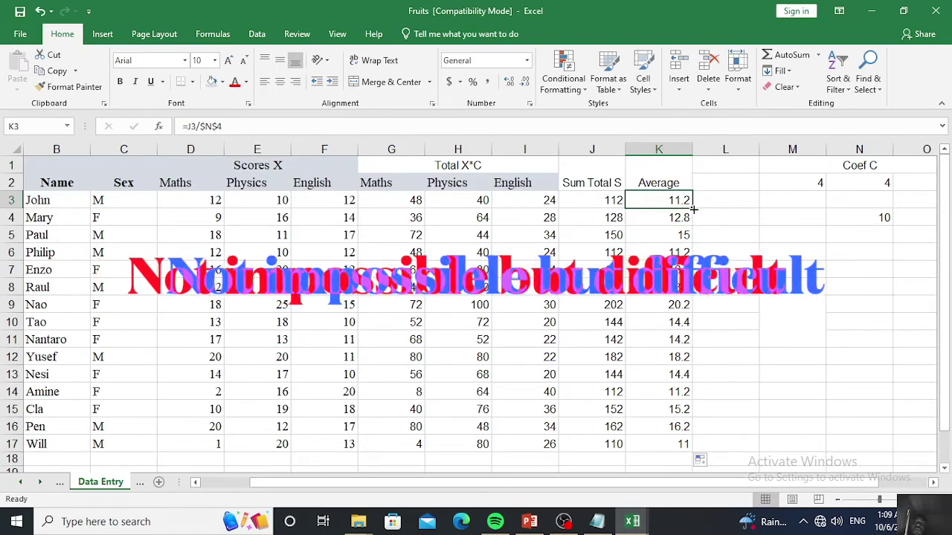
left_click_drag(693, 210, 682, 127)
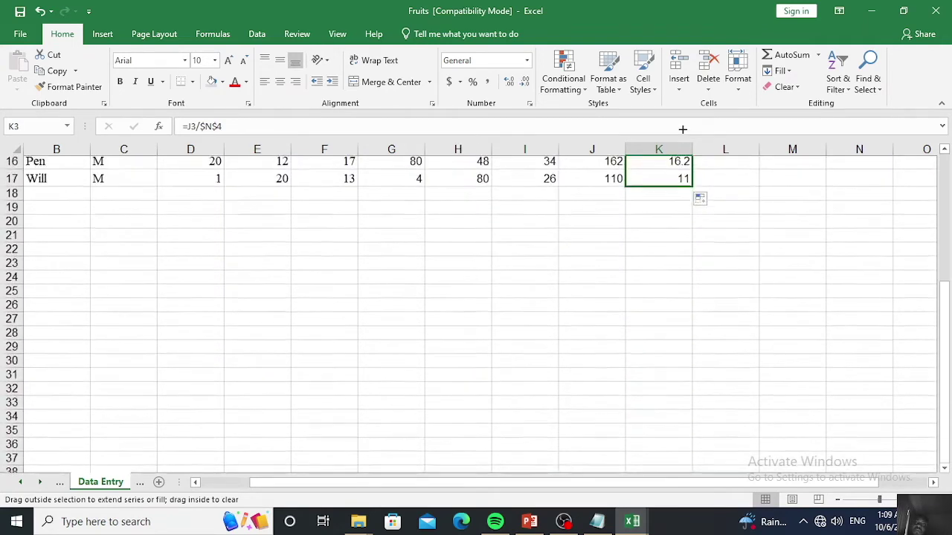
left_click_drag(675, 183, 674, 183)
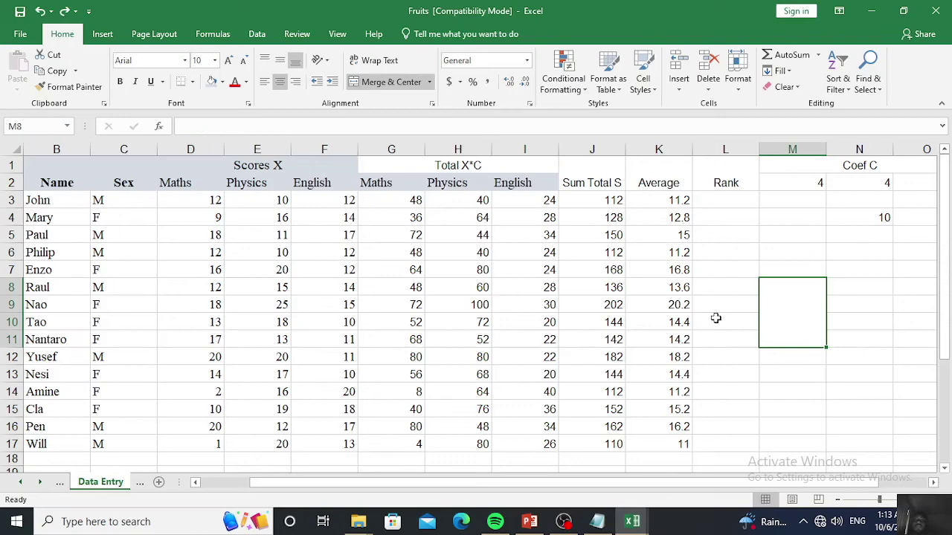
Try sorting the student rows B3:K17 from Z to A by name, and undo the sort
left_click_drag(38, 200, 669, 445)
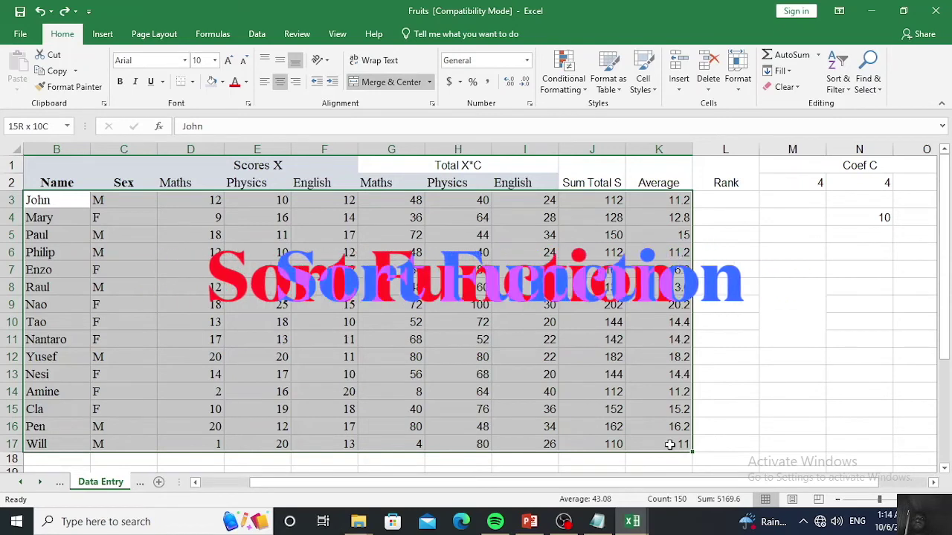
left_click_drag(669, 444, 672, 444)
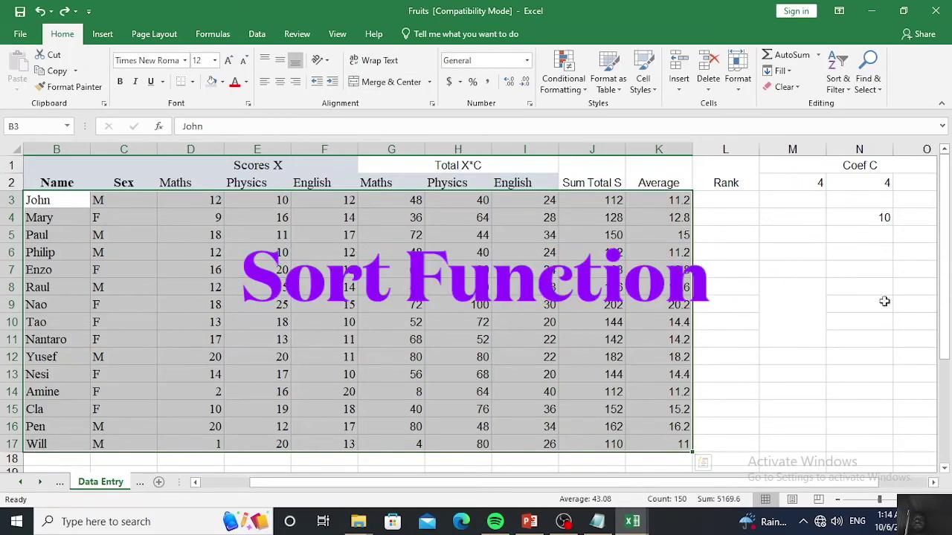
left_click(849, 89)
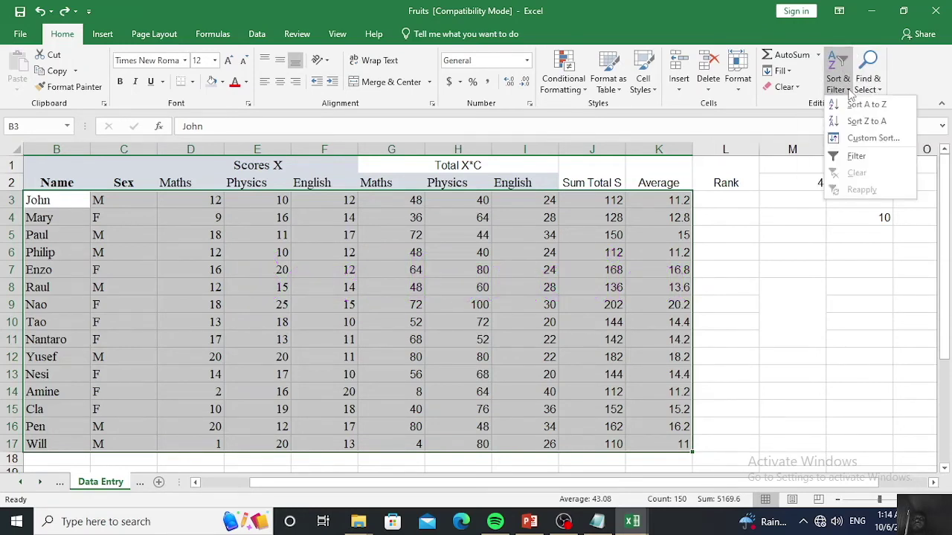
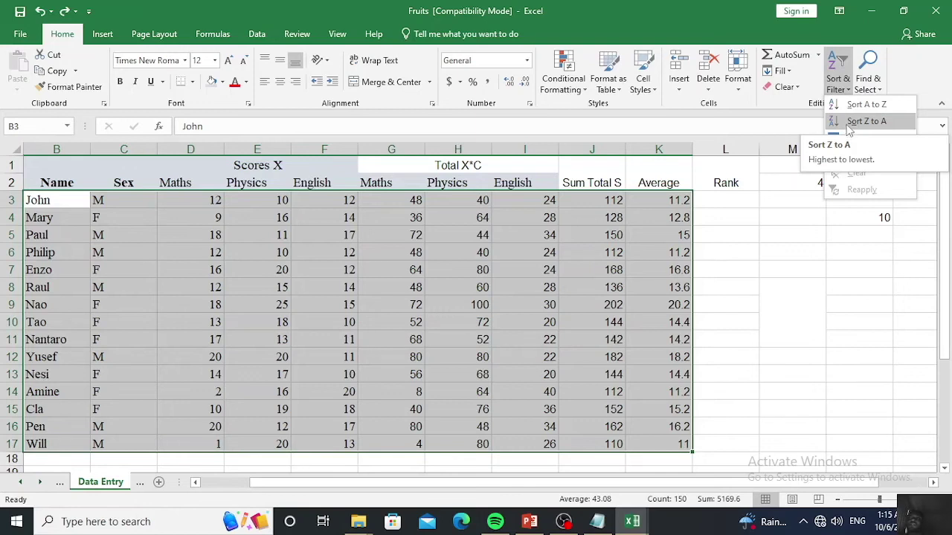
left_click(849, 124)
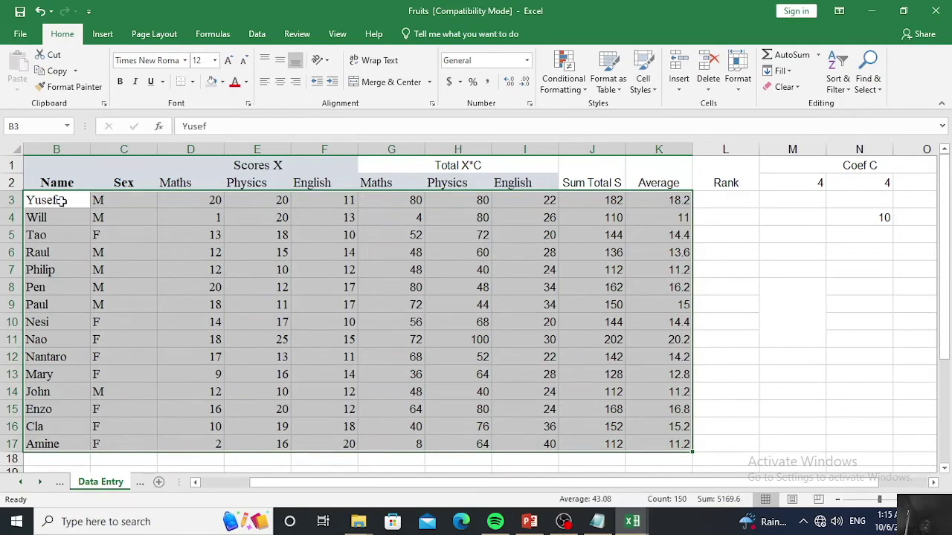
left_click_drag(63, 201, 29, 440)
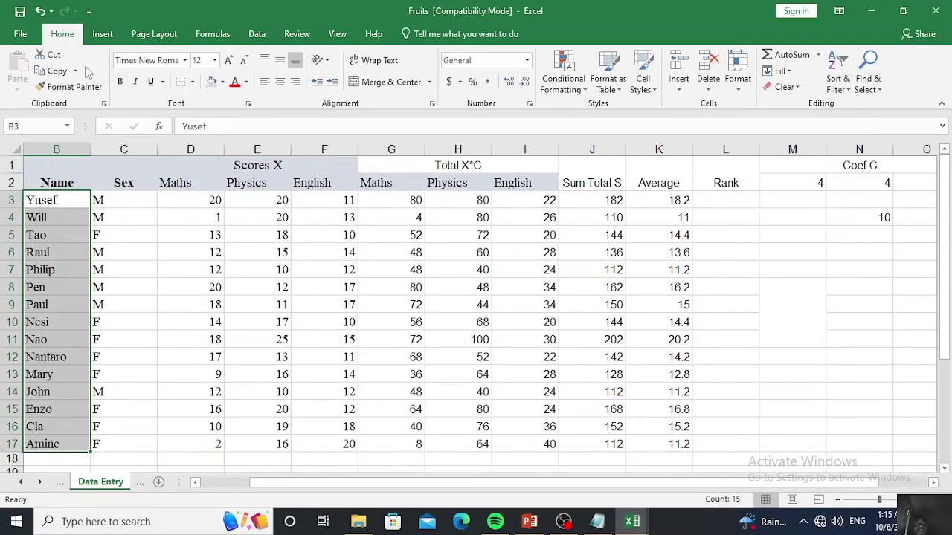
left_click(41, 12)
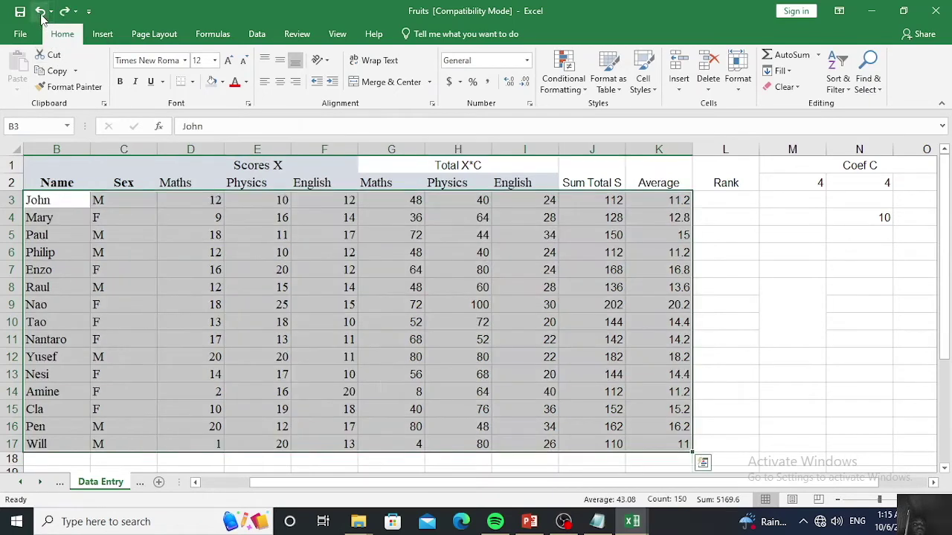
Sort the student rows B3:K17 with a custom sort on Column K by cell values, Largest to Smallest
left_click(850, 90)
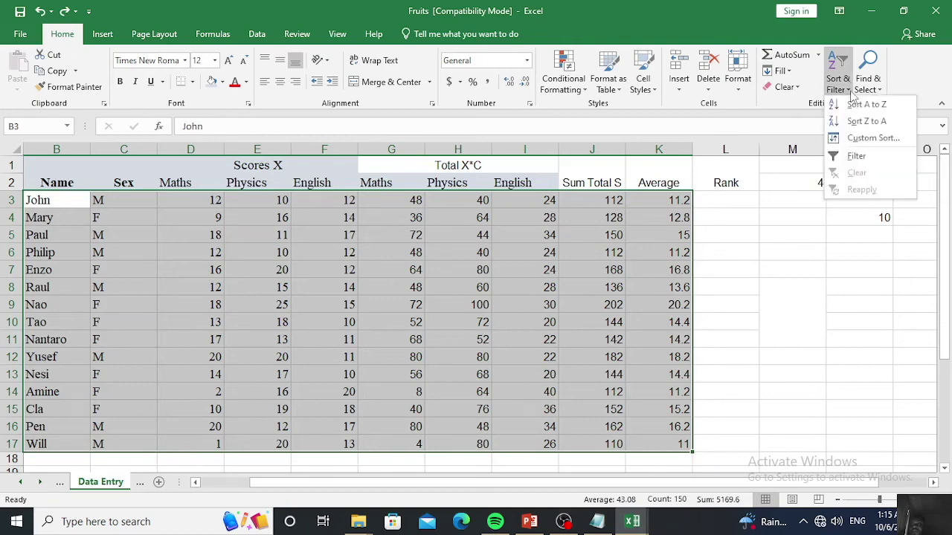
left_click(863, 139)
left_click_drag(454, 153, 225, 87)
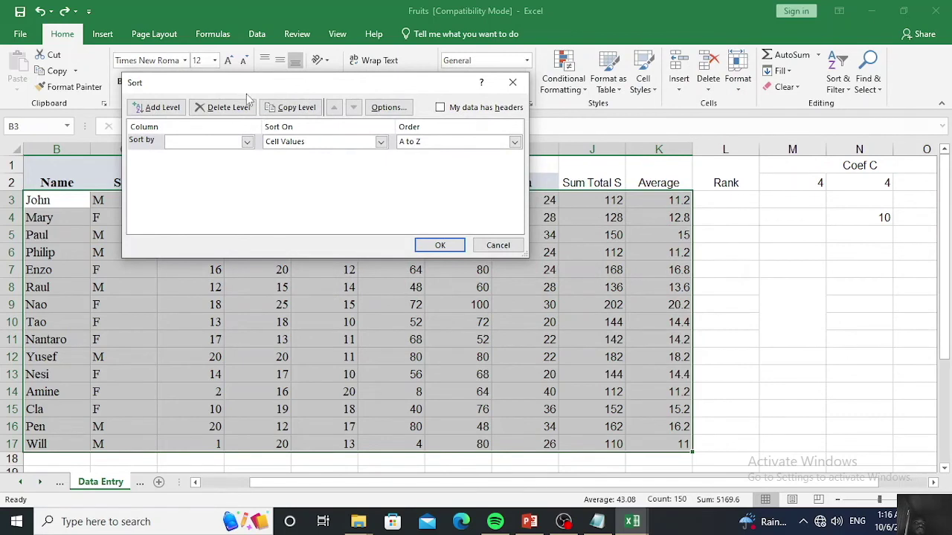
left_click(248, 142)
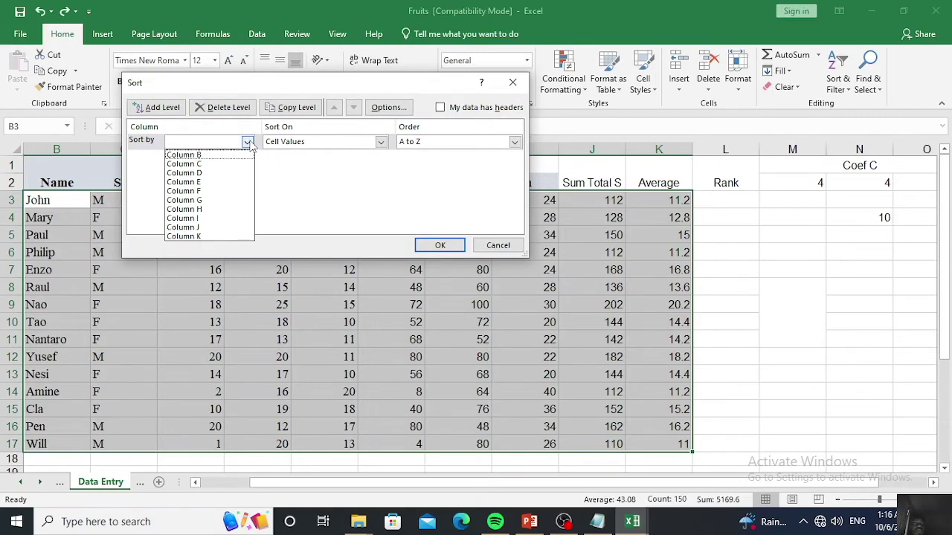
left_click(207, 238)
left_click(380, 142)
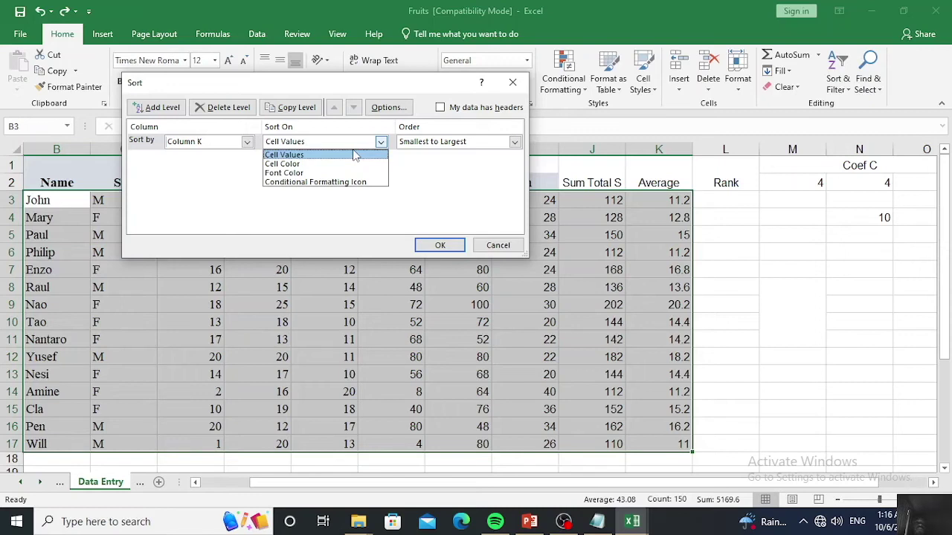
left_click(354, 156)
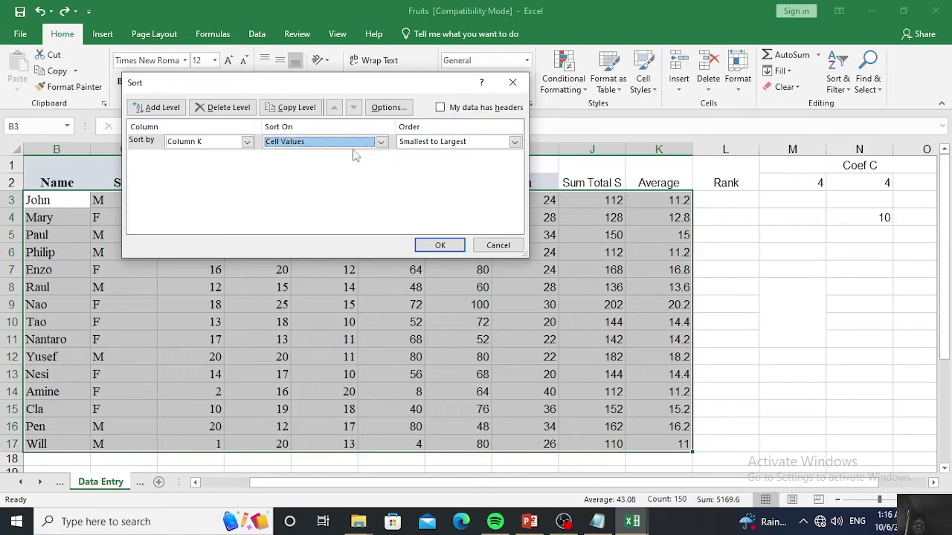
left_click(515, 142)
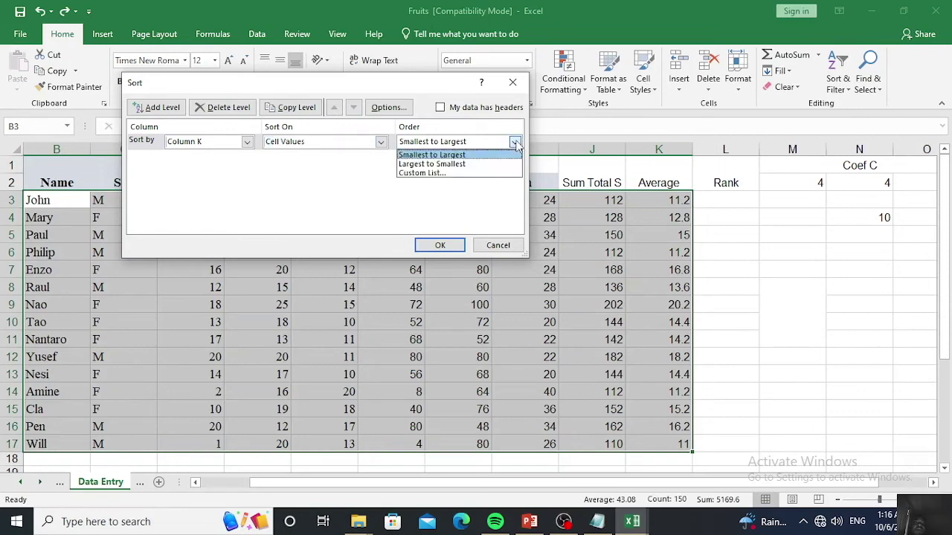
left_click(446, 164)
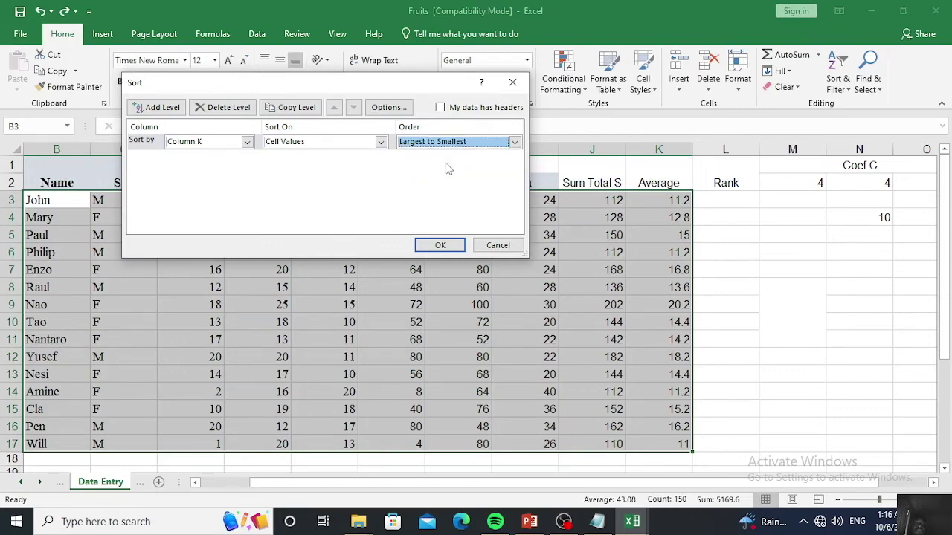
left_click(440, 246)
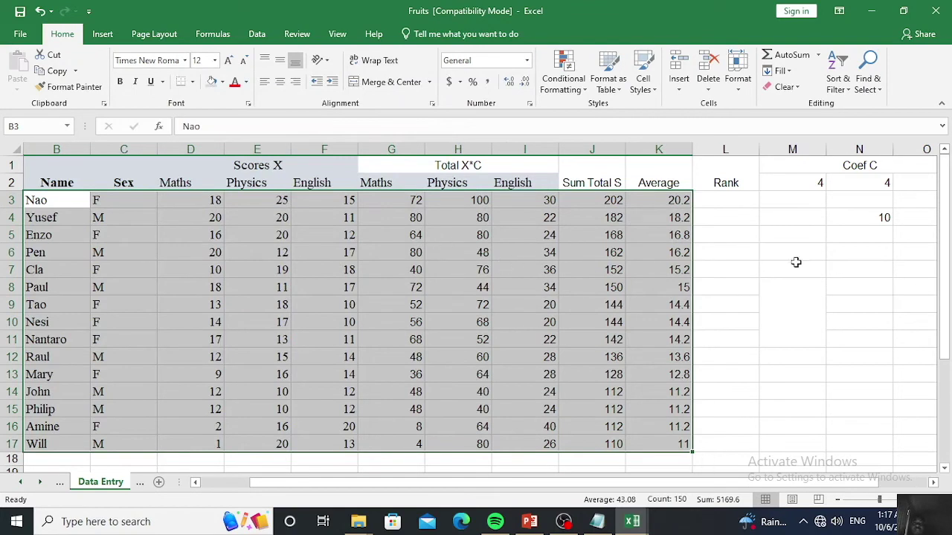
Examine the highest average in K3 and the cells its formula refers to
left_click(744, 252)
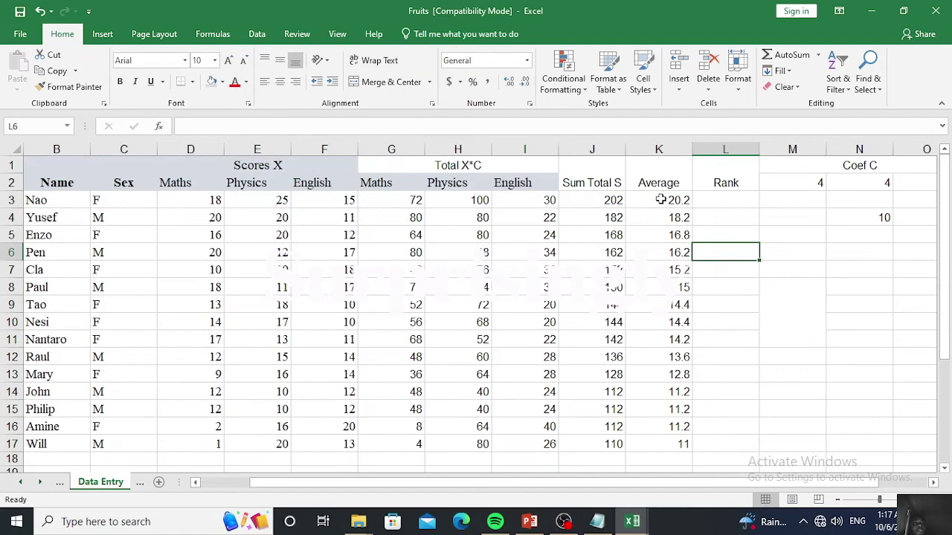
left_click(725, 264)
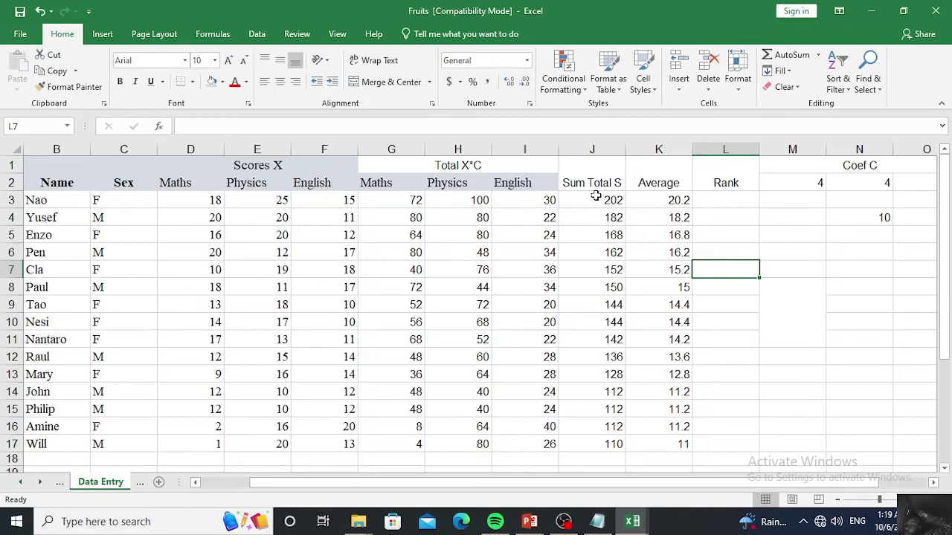
left_click(673, 199)
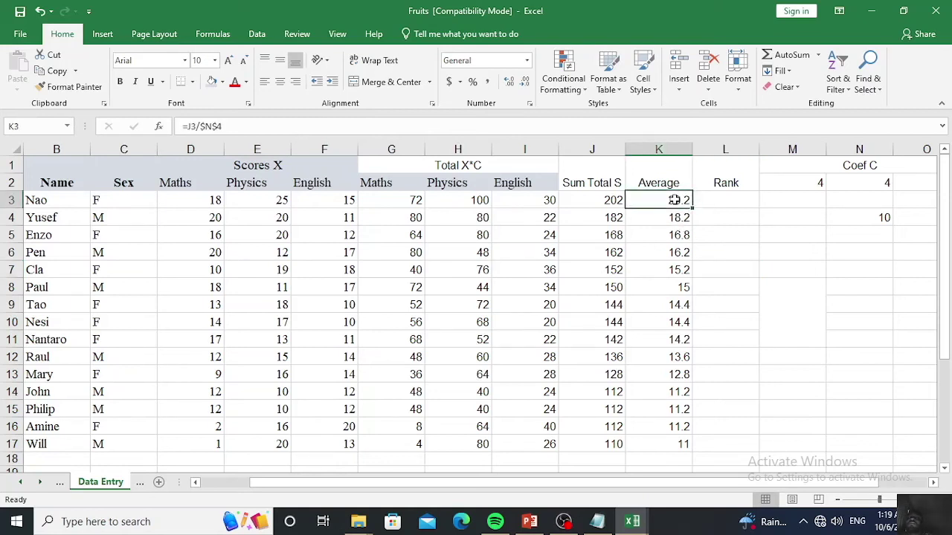
left_click(761, 268)
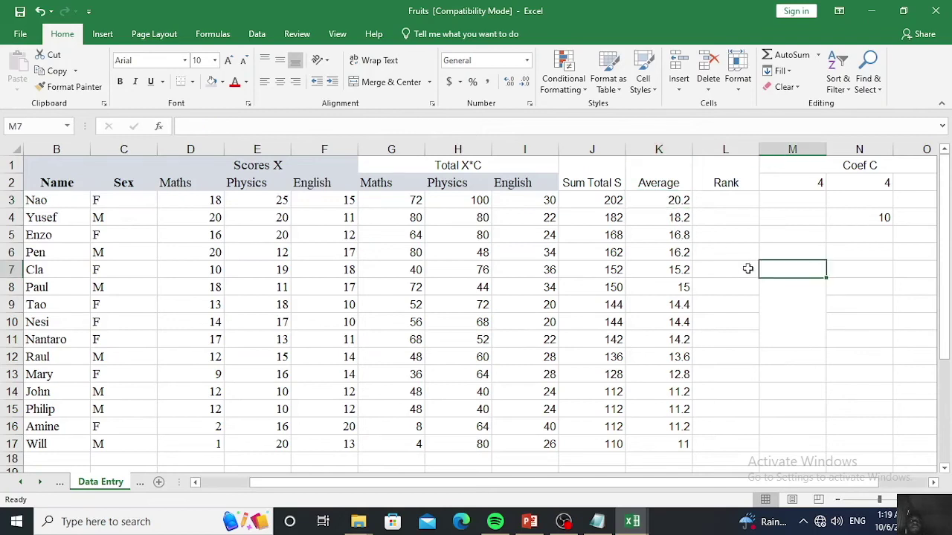
double_click(674, 198)
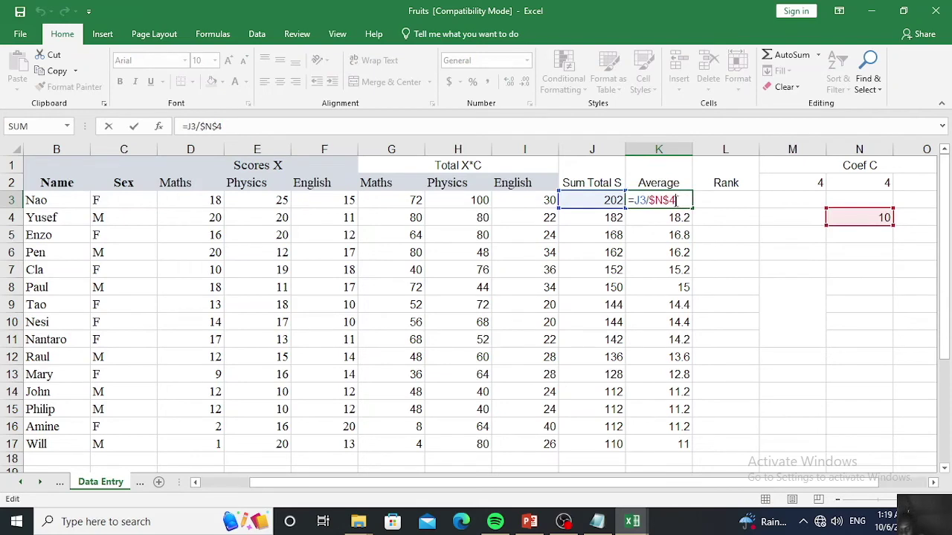
key("Return")
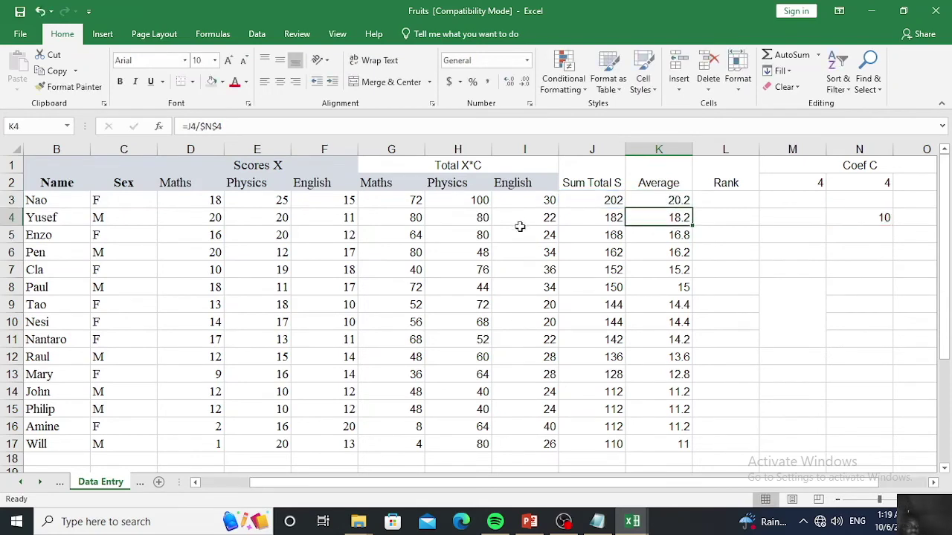
Set the Physics score in E3 to 15
left_click(269, 201)
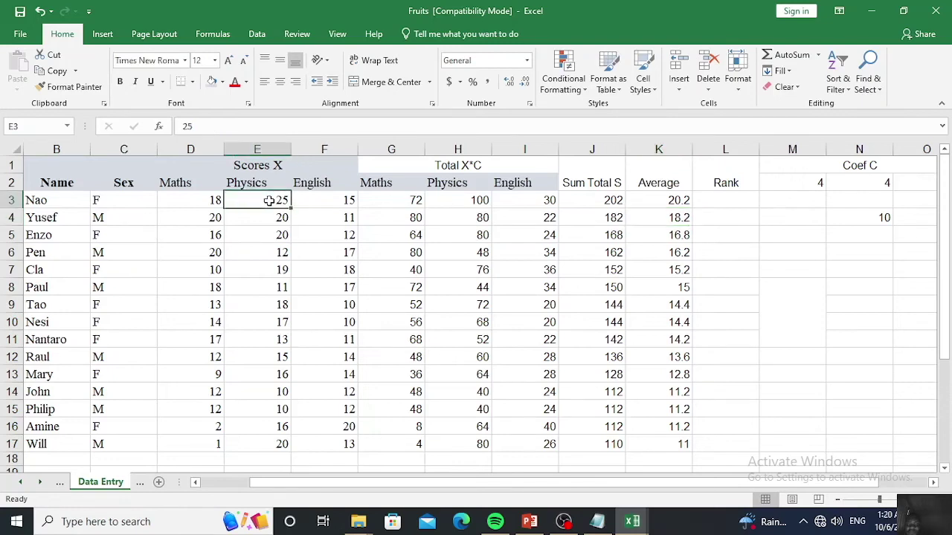
type("15")
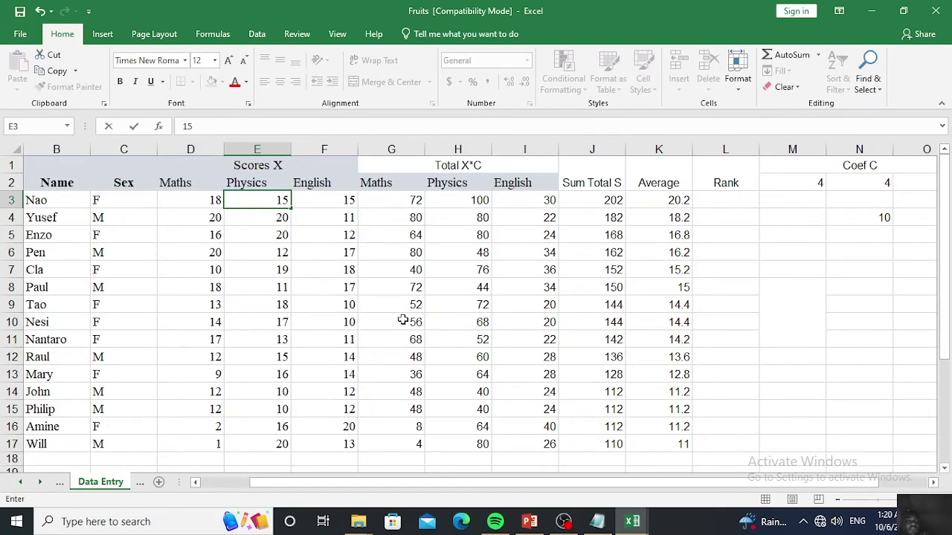
key("Return")
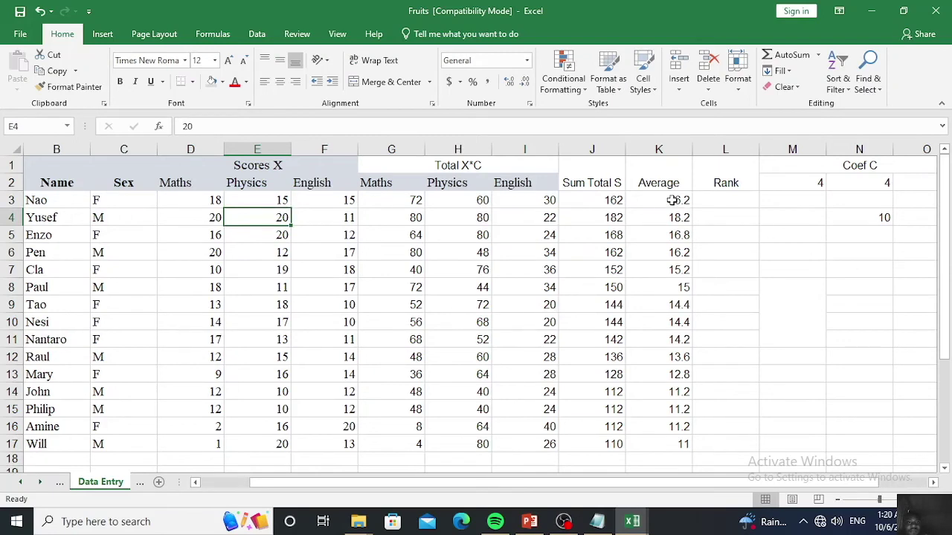
left_click(577, 295)
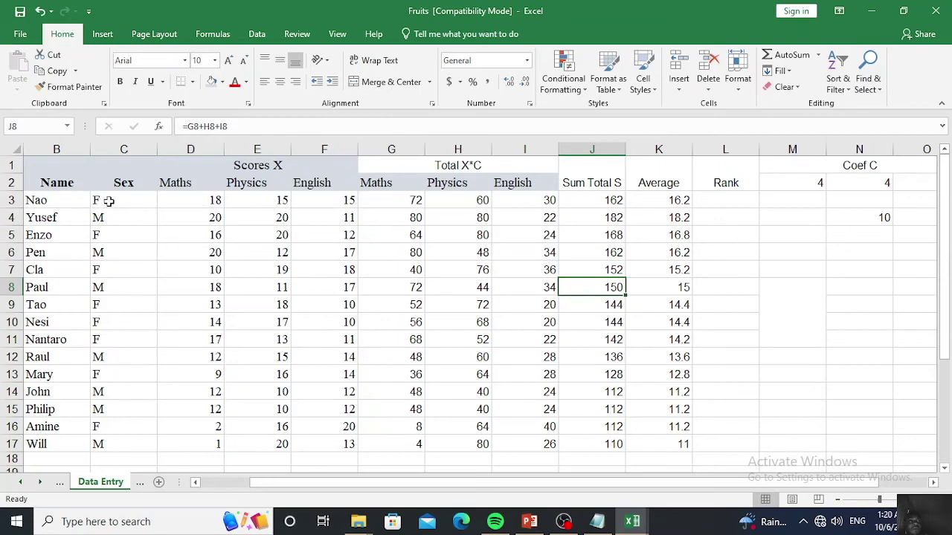
Sort the student rows B3:K17 again with a custom sort on Column K by cell values, Largest to Smallest
left_click_drag(55, 202, 659, 444)
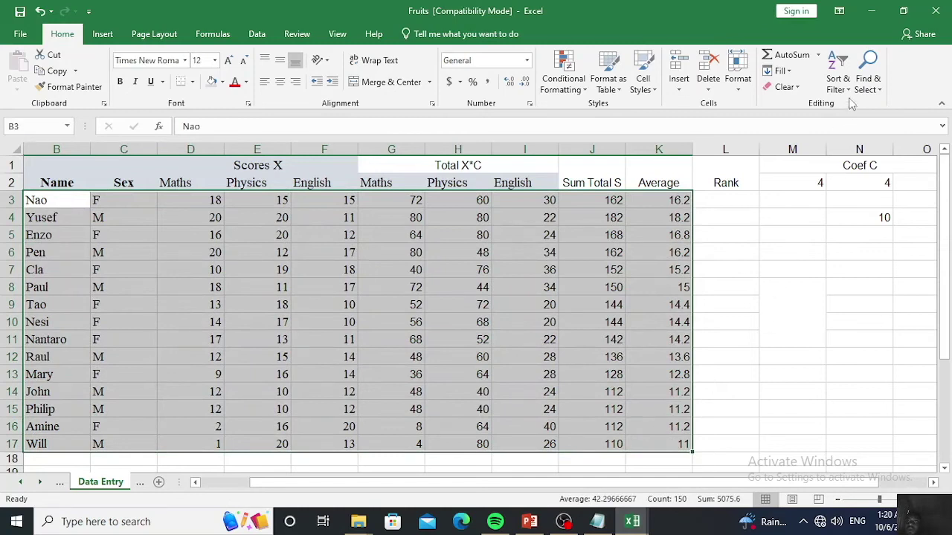
left_click(846, 78)
left_click(852, 137)
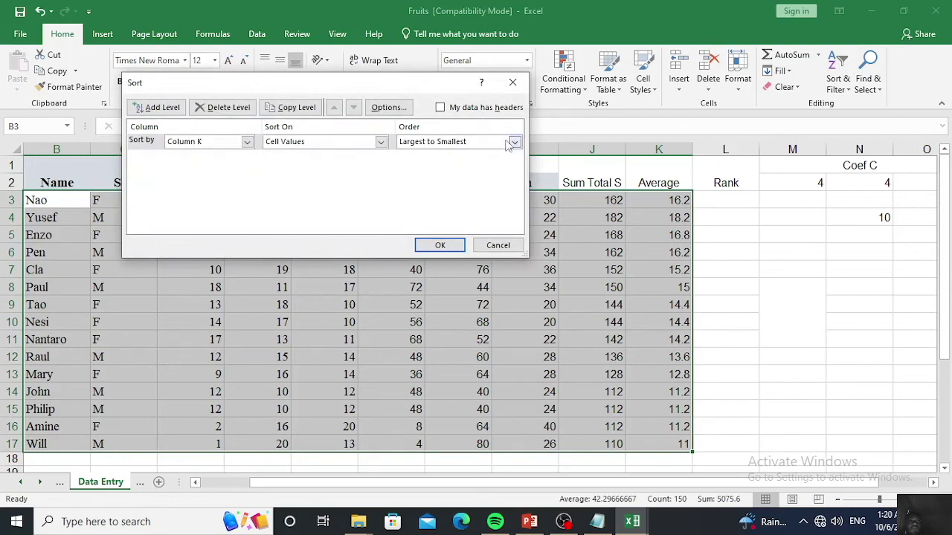
left_click(514, 142)
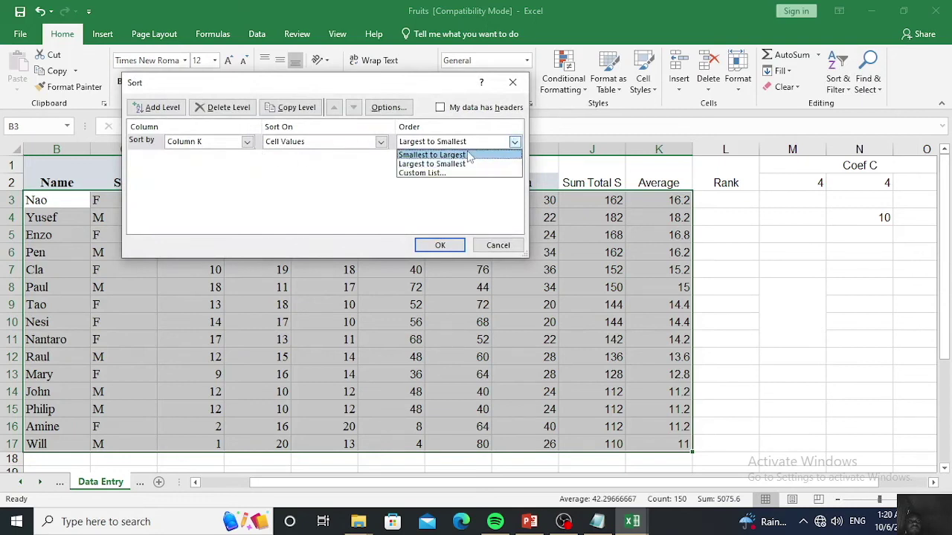
left_click(465, 165)
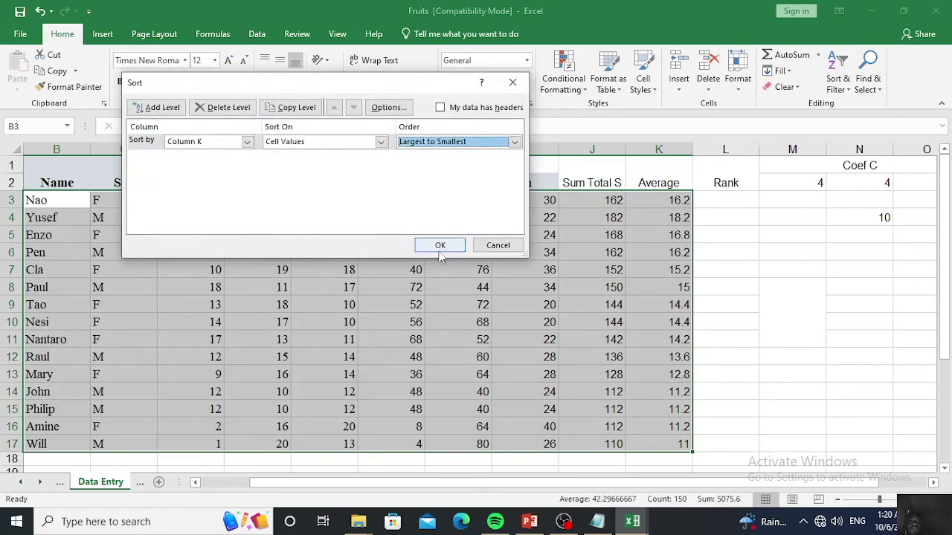
left_click(439, 243)
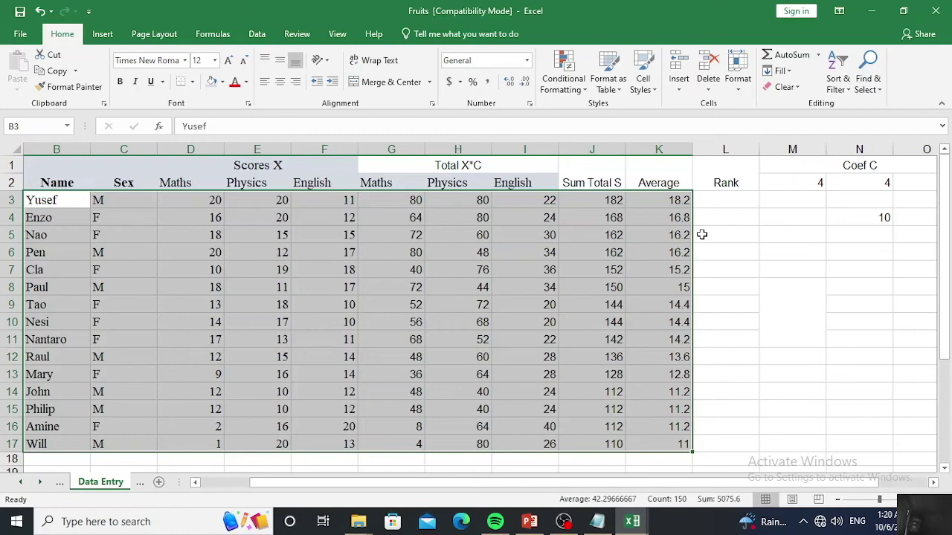
left_click(784, 269)
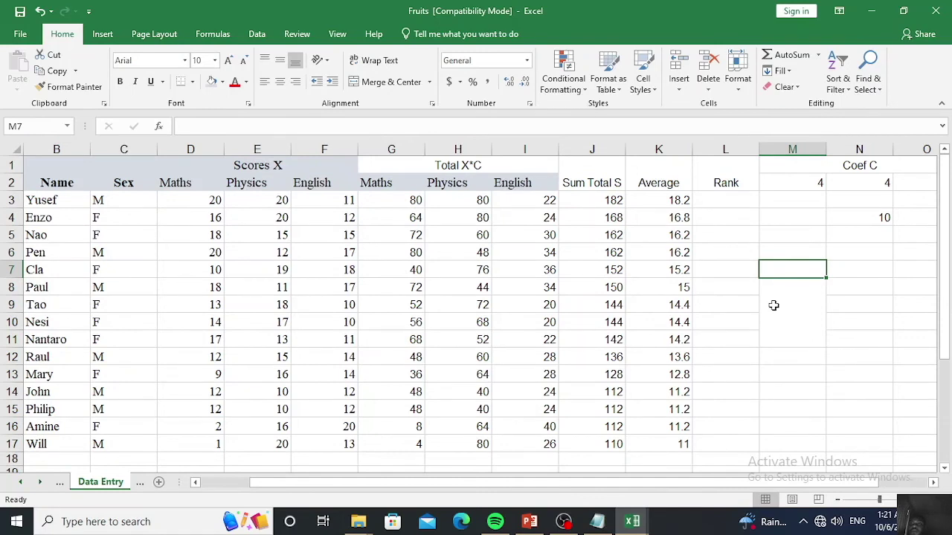
Try entering the first student's rank manually as 1 in L3
left_click(736, 203)
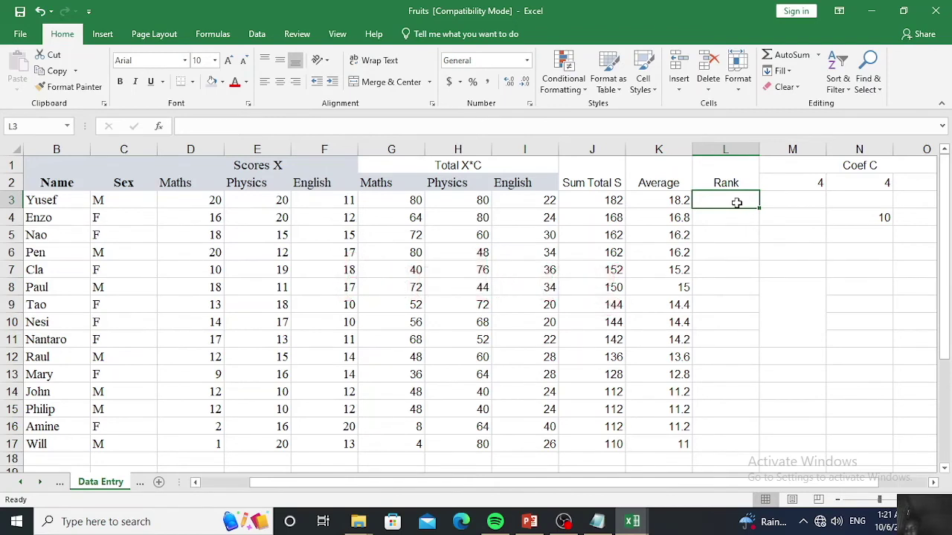
type("1")
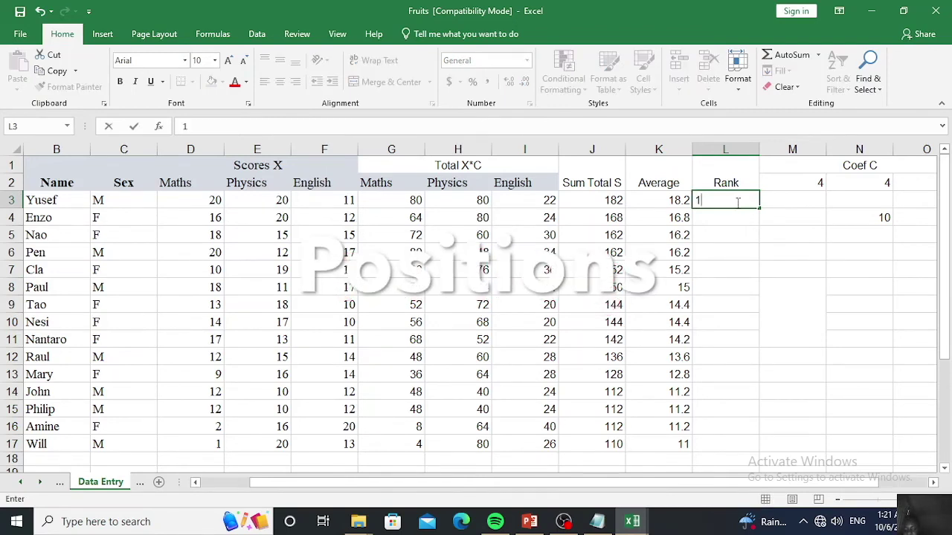
key("Return")
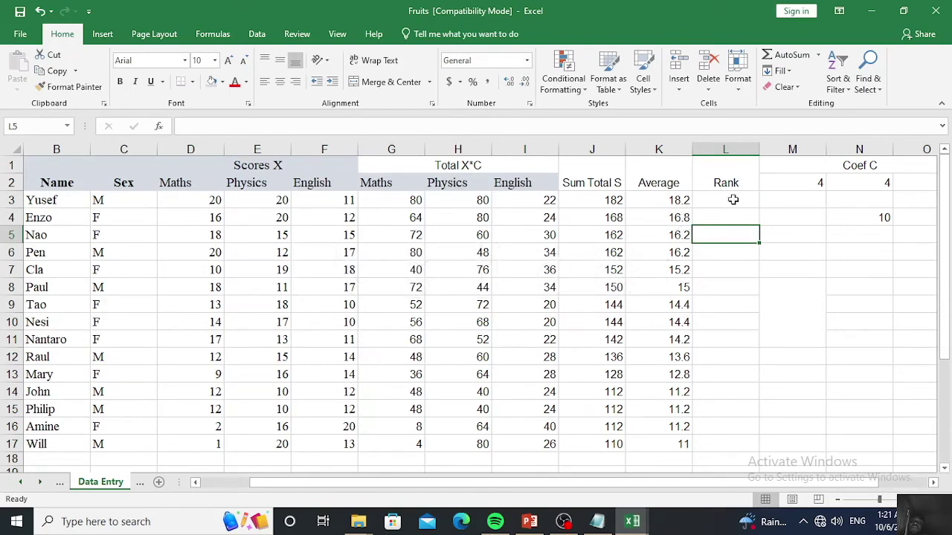
Sort the student rows B3:K17 with a custom sort on Column K by cell values, Smallest to Largest
left_click_drag(42, 200, 668, 451)
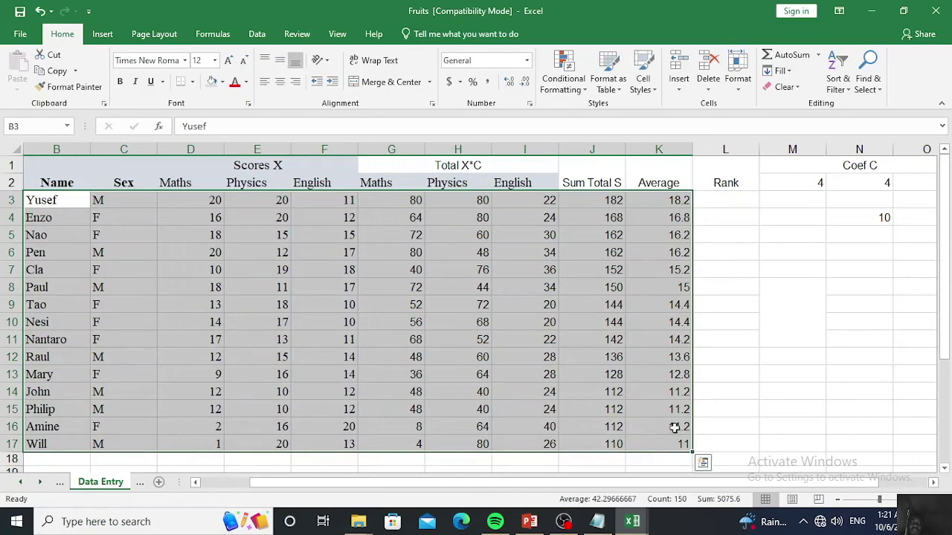
left_click(849, 87)
left_click(870, 138)
left_click(514, 142)
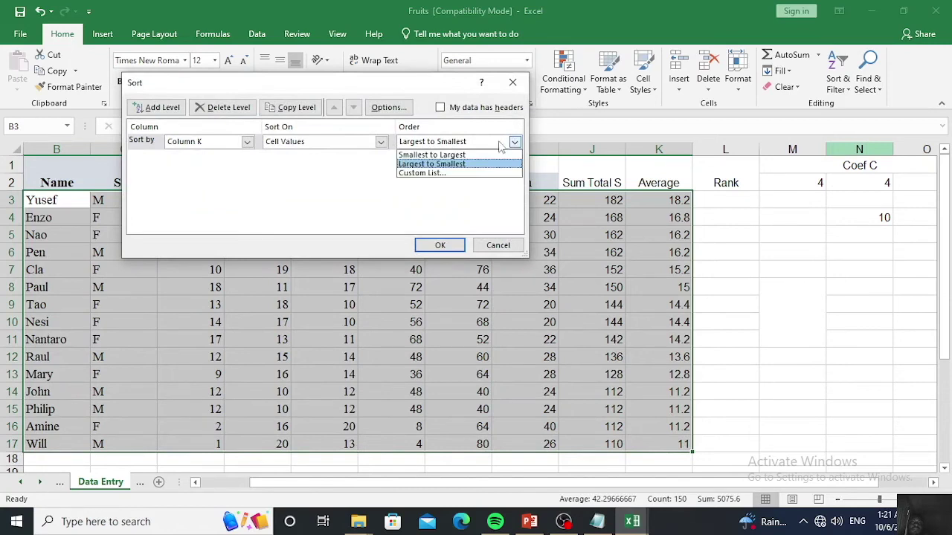
left_click(455, 155)
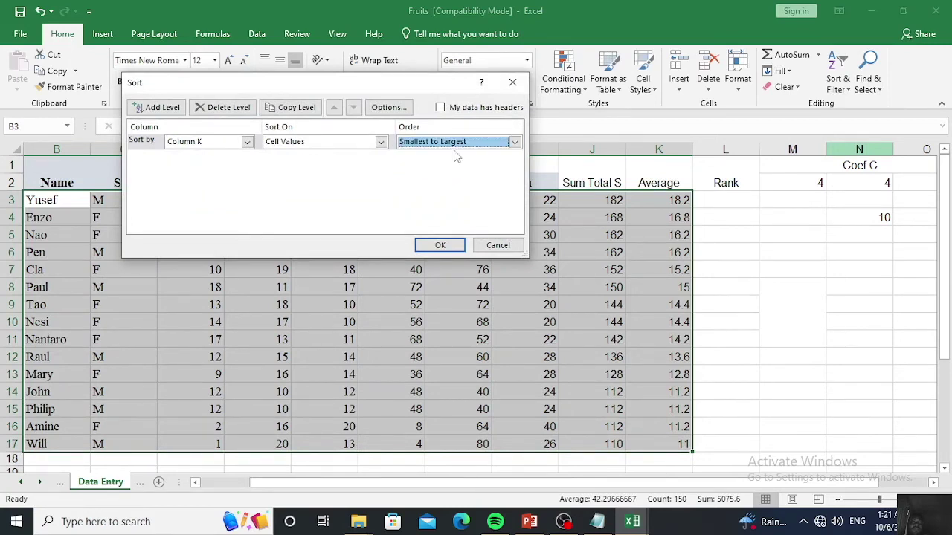
left_click(443, 244)
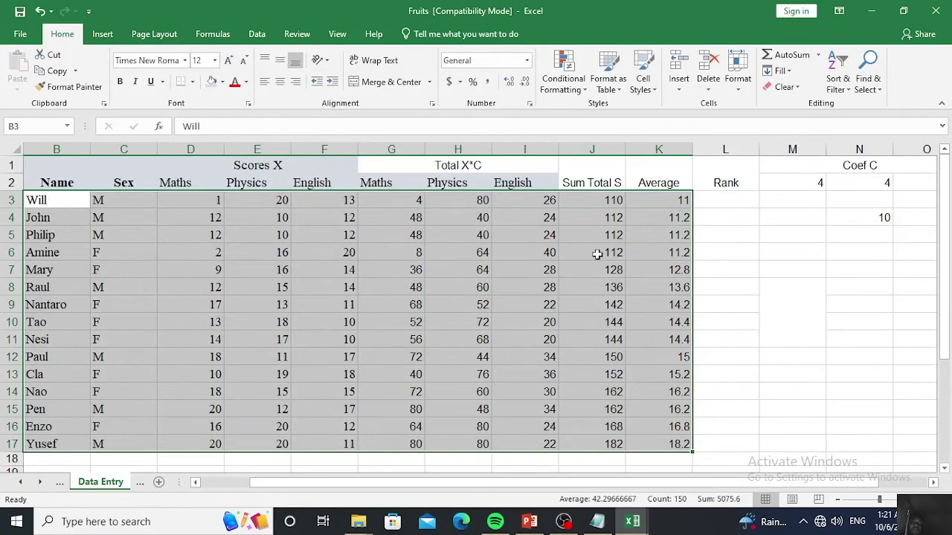
left_click(677, 200)
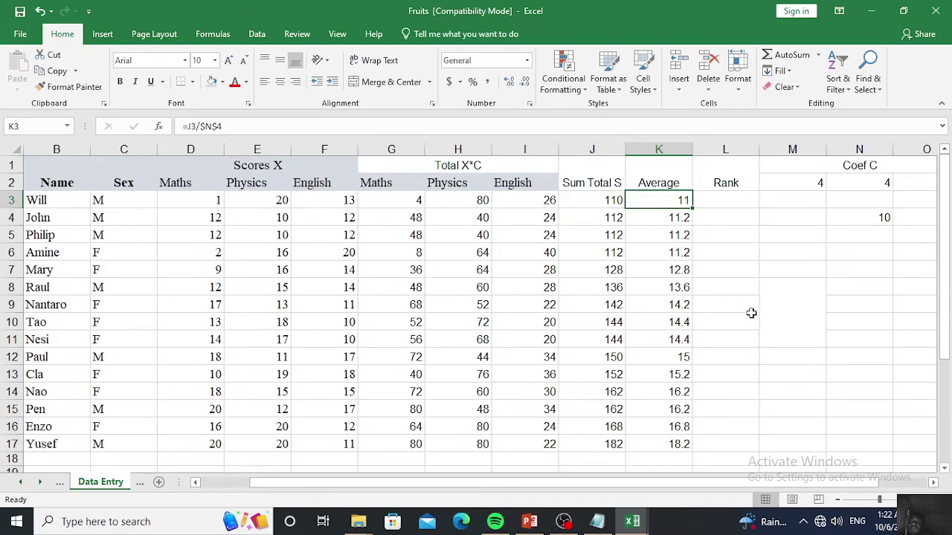
left_click(737, 272)
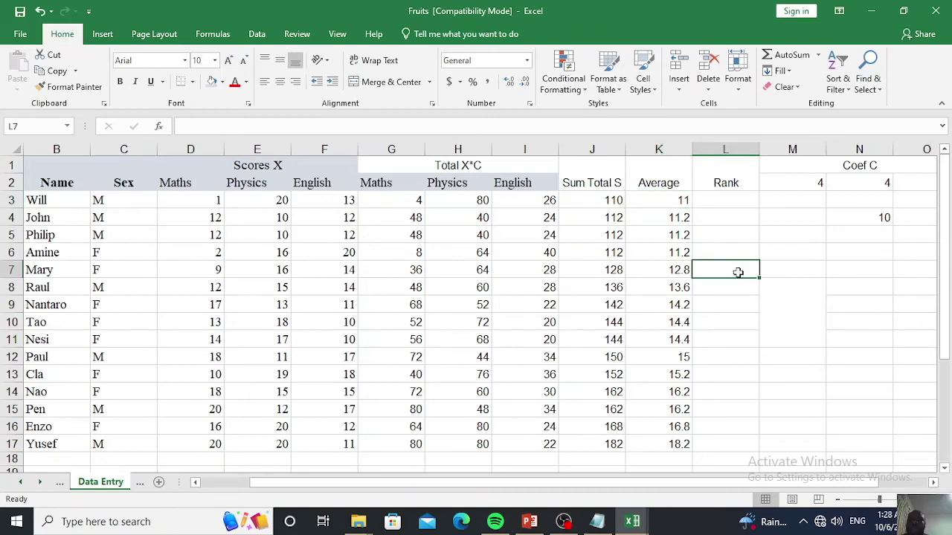
left_click(740, 200)
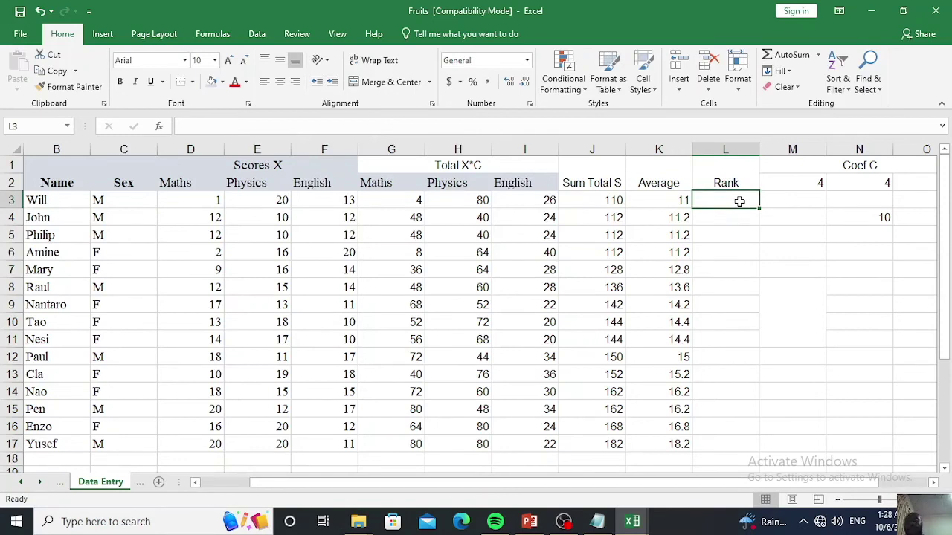
left_click(773, 233)
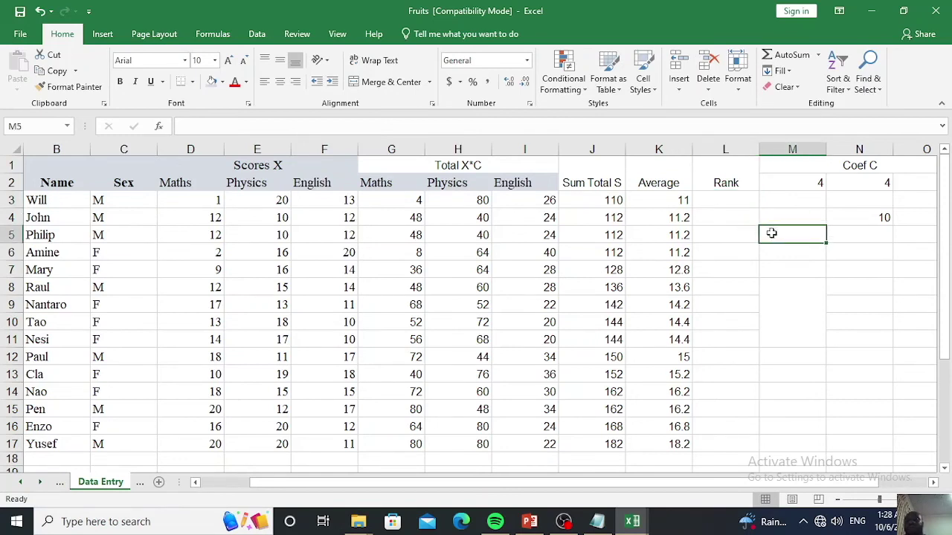
Enter =RANK(K3,$K$3:$K$17) in L3 to rank the first student's average, with the range of averages as an absolute reference
left_click(733, 203)
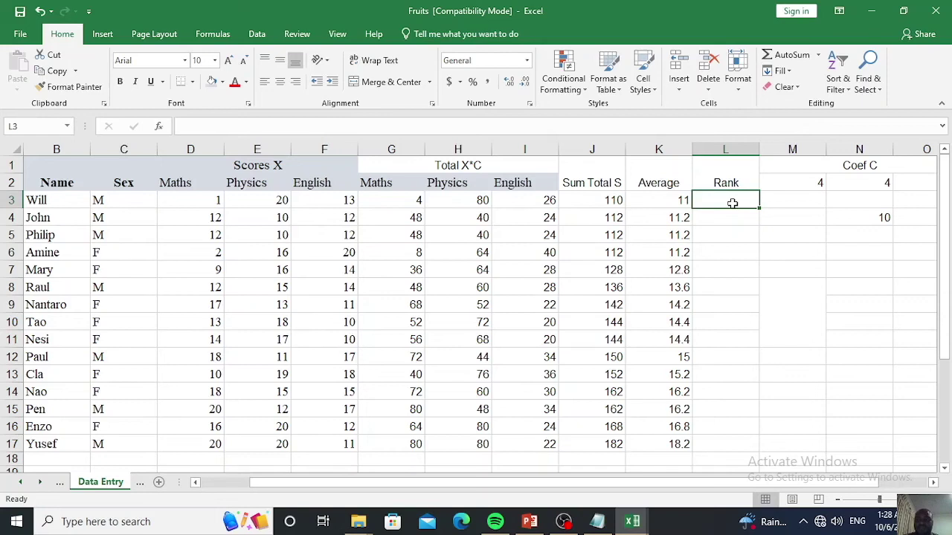
type("=r")
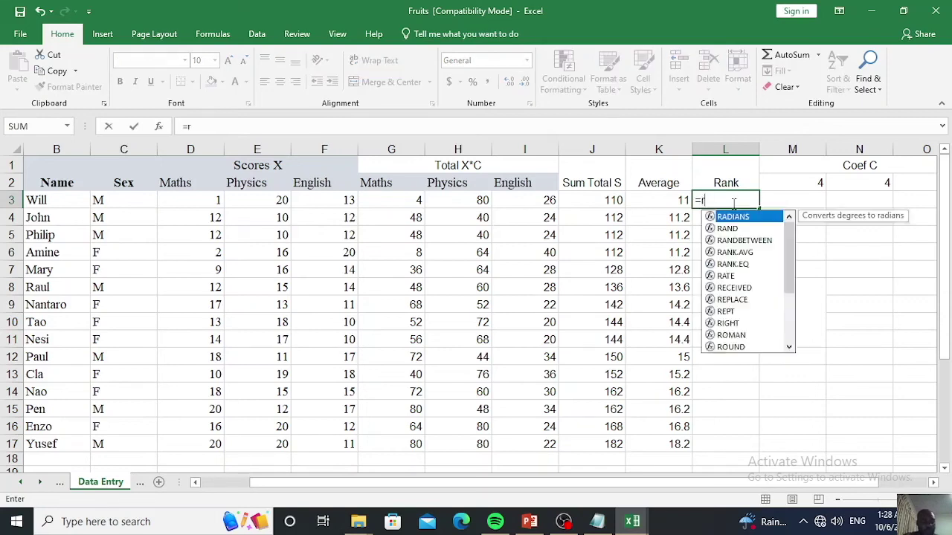
type("ank")
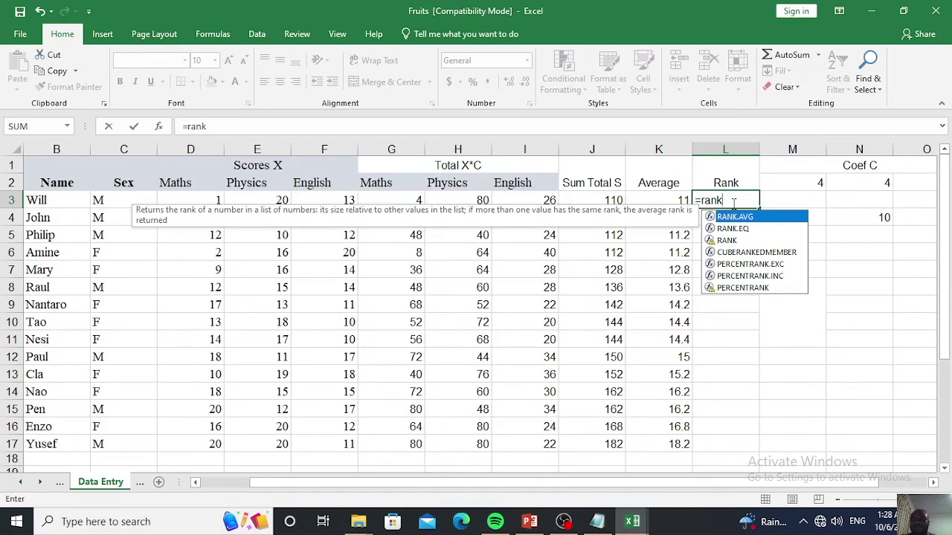
double_click(732, 240)
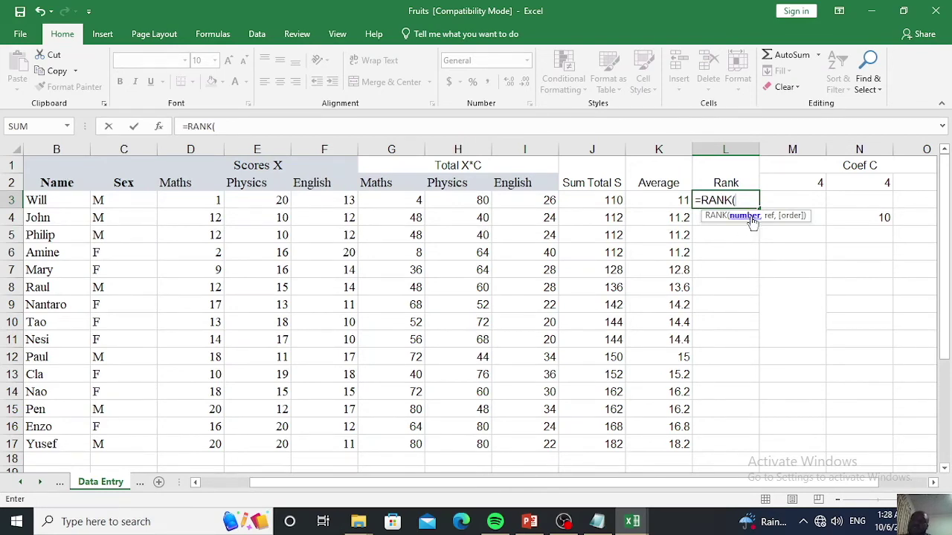
left_click(652, 201)
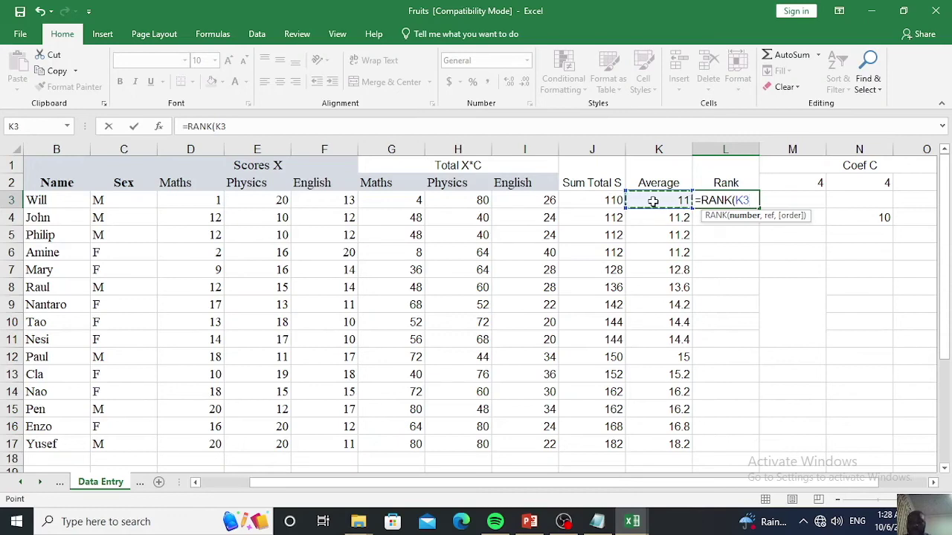
type(",")
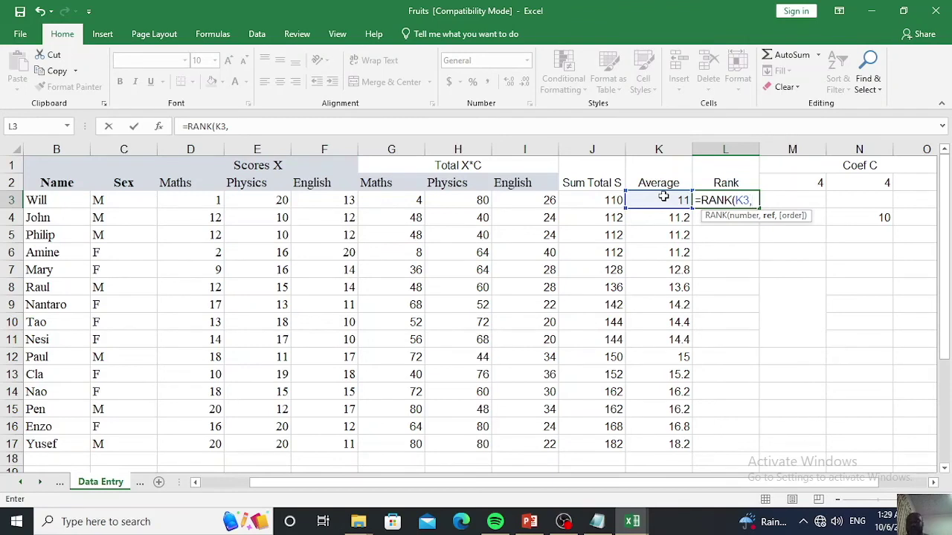
left_click_drag(663, 197, 637, 440)
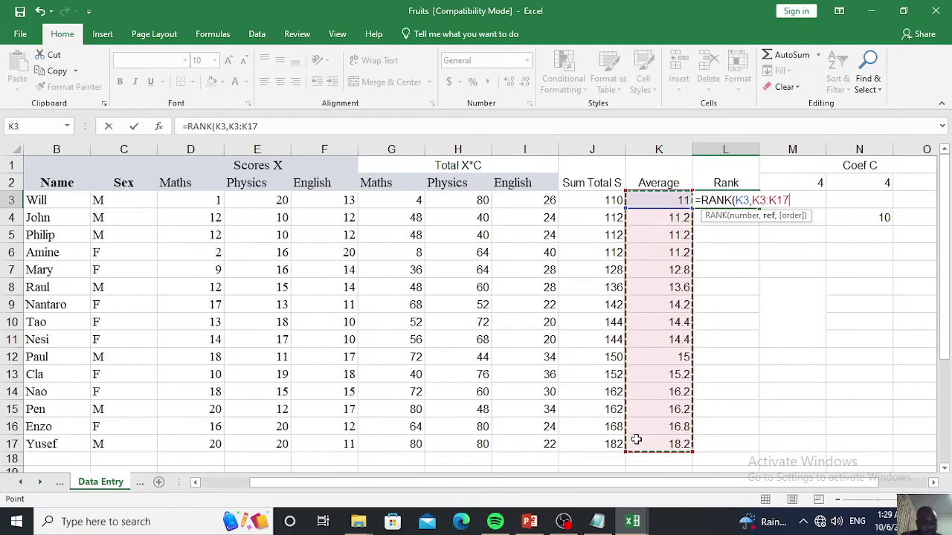
key("F4")
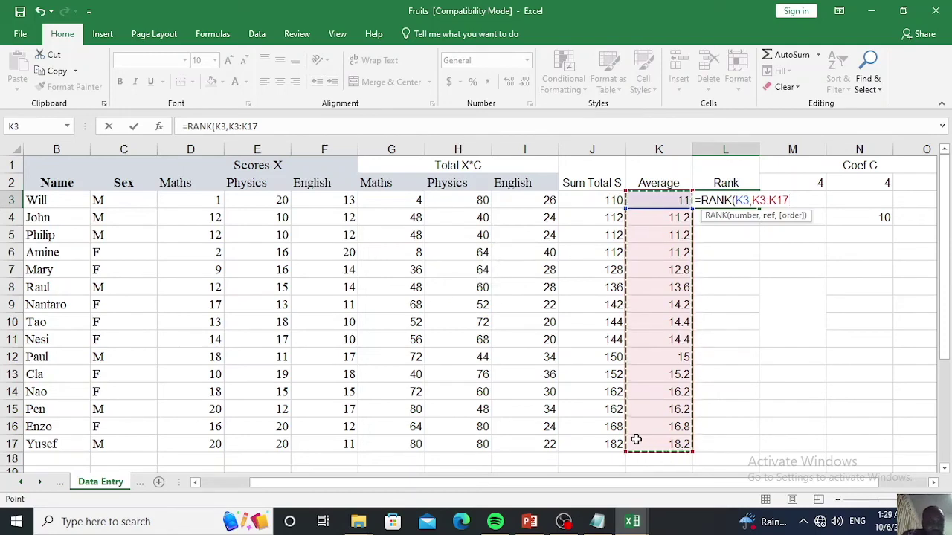
key("F4")
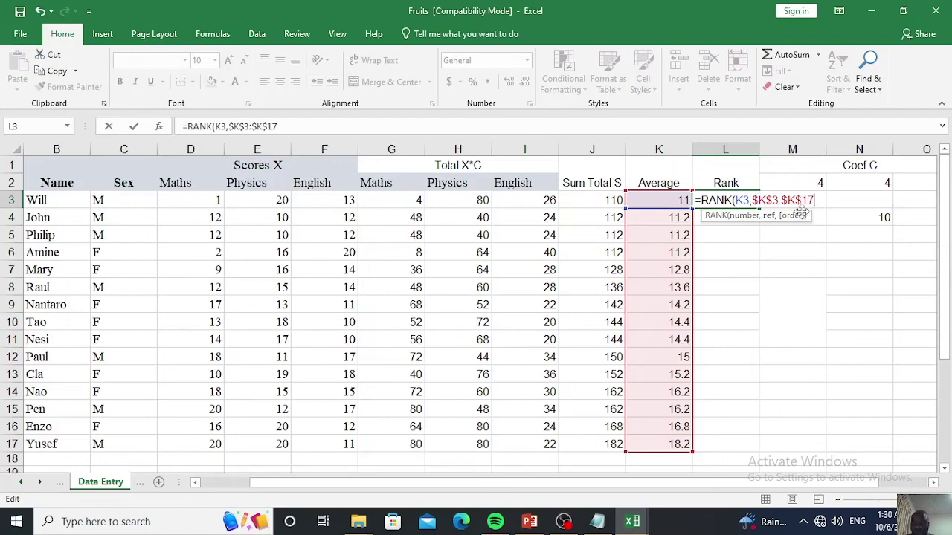
key("Return")
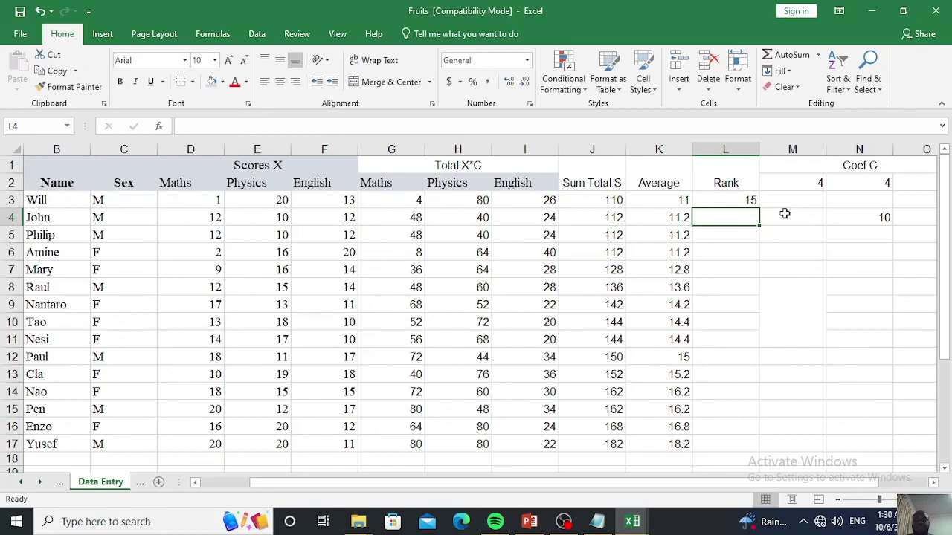
Fill the rank formula from L3 down to L17 and check the formula's references in L17
left_click(744, 201)
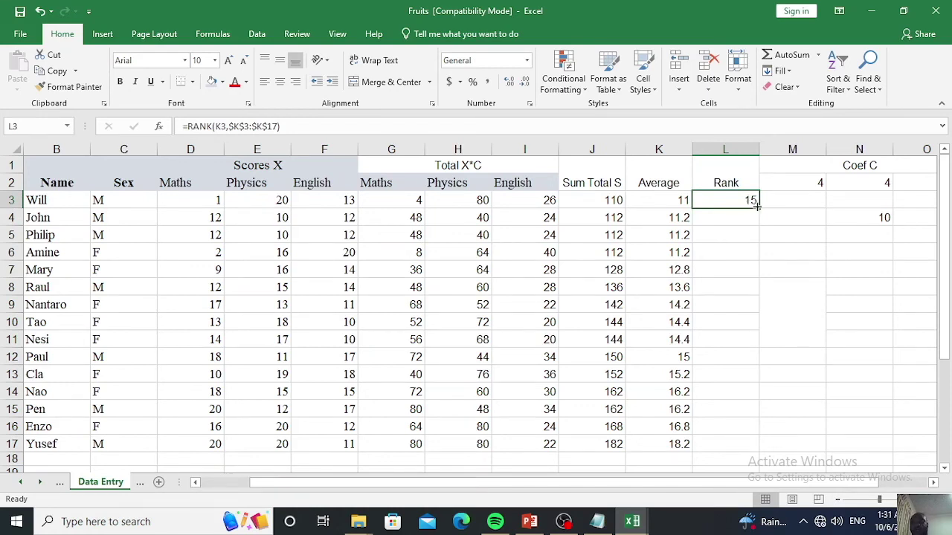
double_click(759, 209)
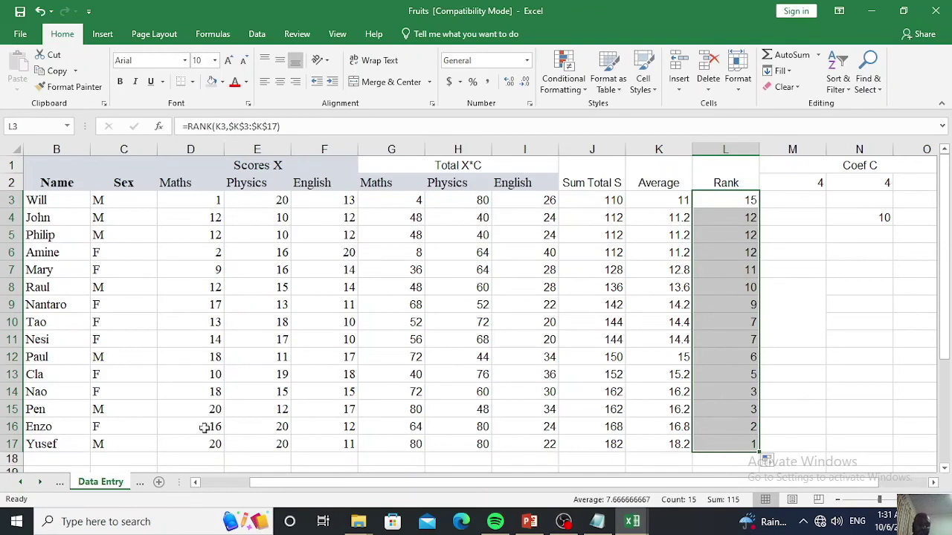
double_click(748, 444)
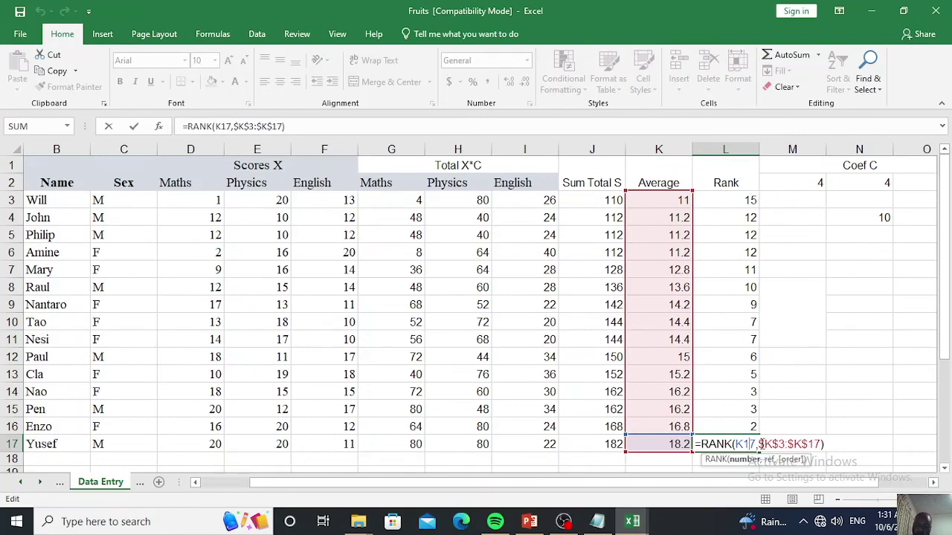
key("Return")
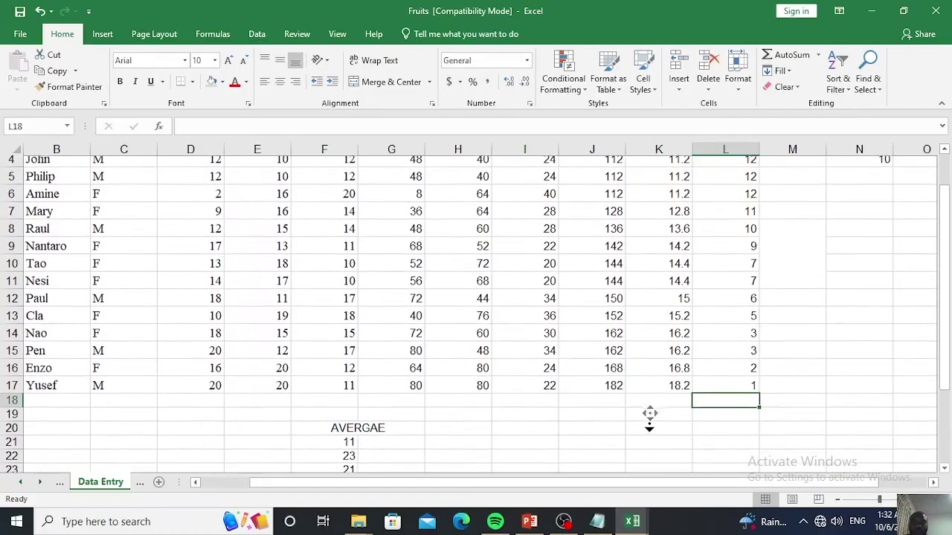
scroll(672, 298, "up", 2)
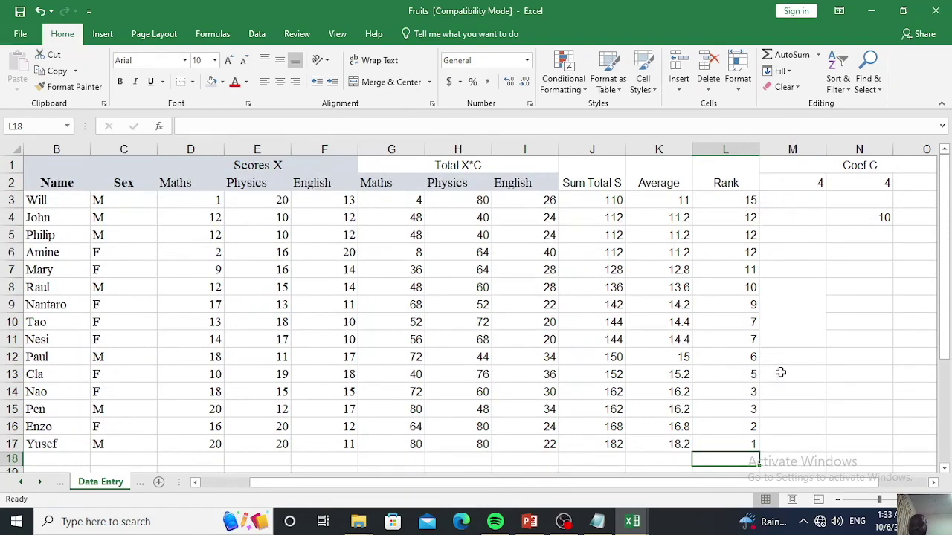
Insert a blank column at M, between the Rank column and the coefficients
left_click(788, 144)
right_click(789, 148)
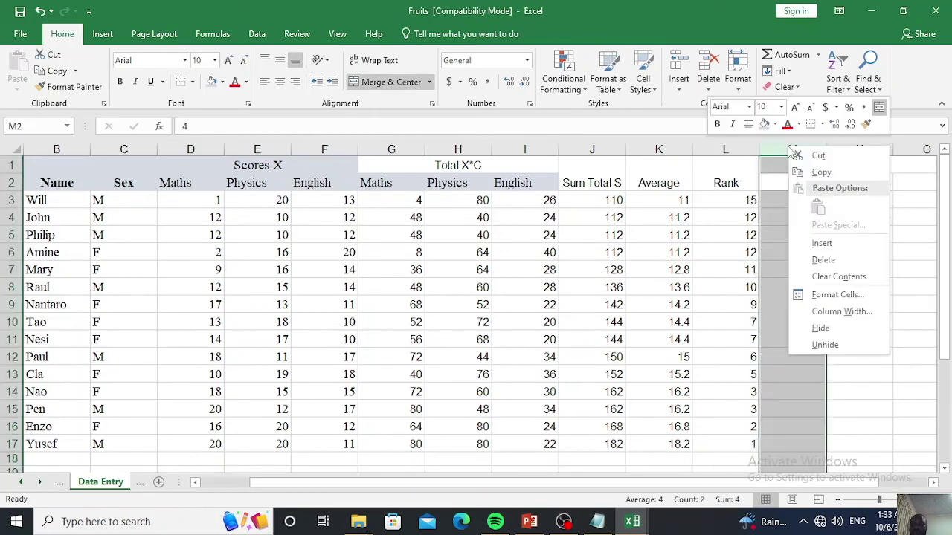
left_click(822, 245)
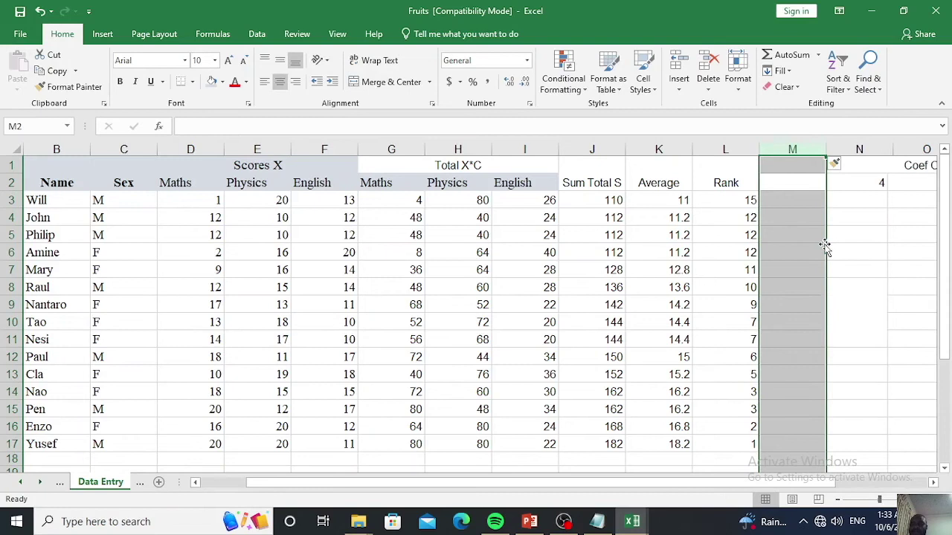
left_click(866, 236)
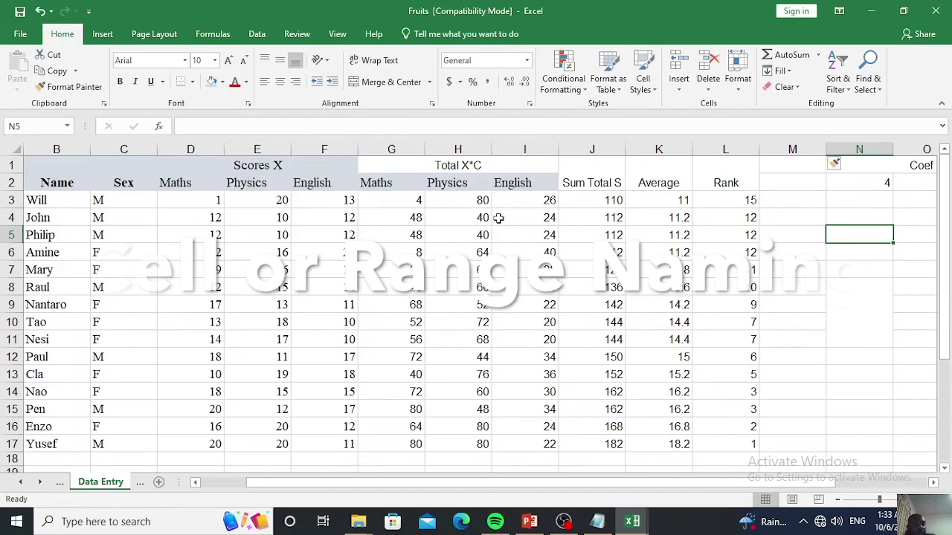
Assign the name bn to cell G4, the second student's weighted Maths total
left_click(404, 220)
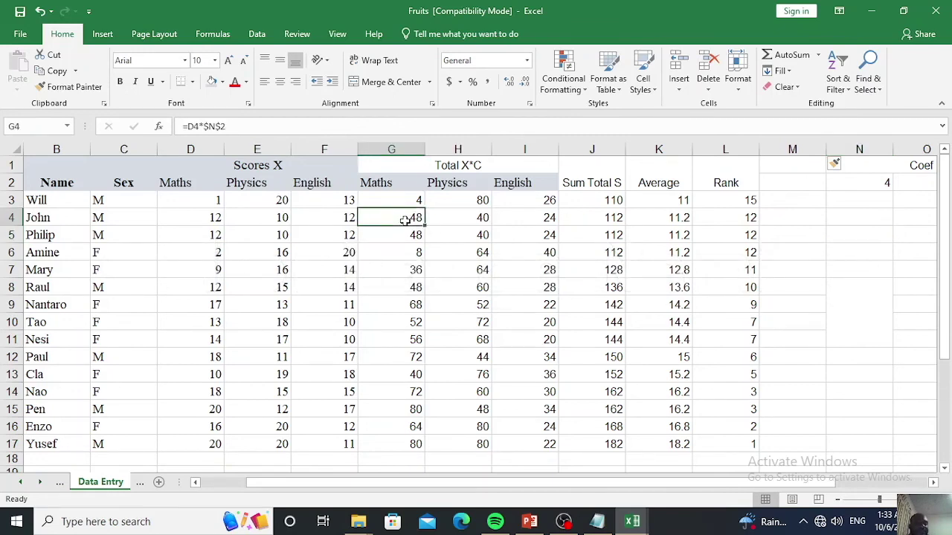
left_click(67, 129)
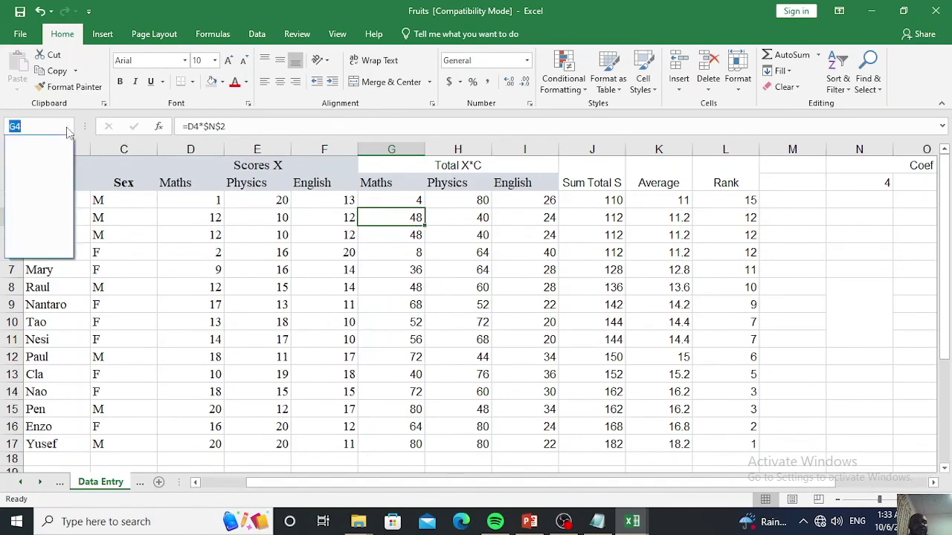
left_click(65, 130)
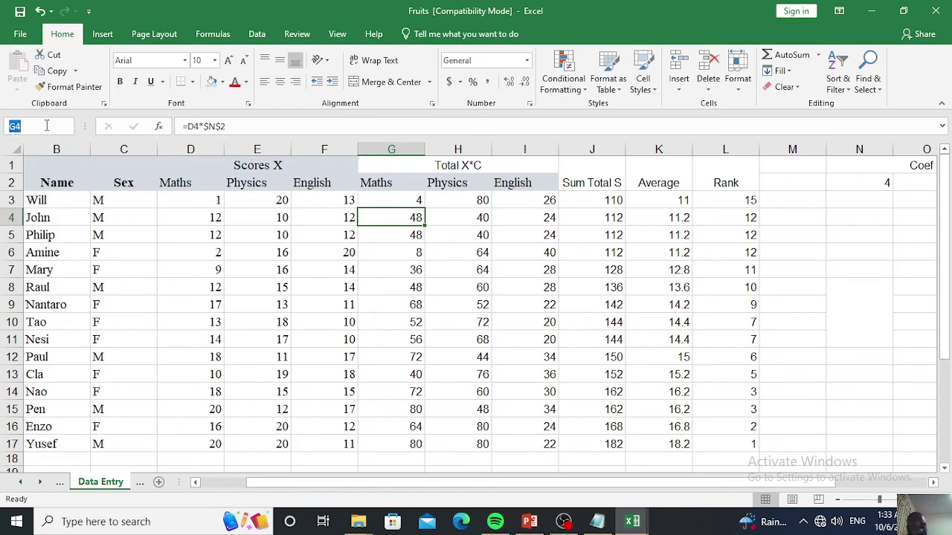
type("bn")
key("Return")
Enter the formula =bn+1 in N6 to use the named cell in a calculation
left_click(855, 253)
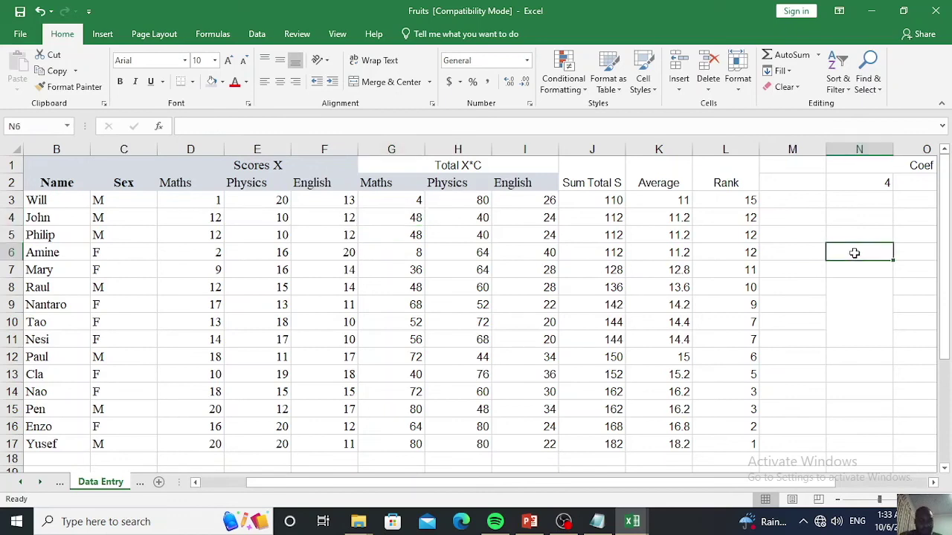
type("=")
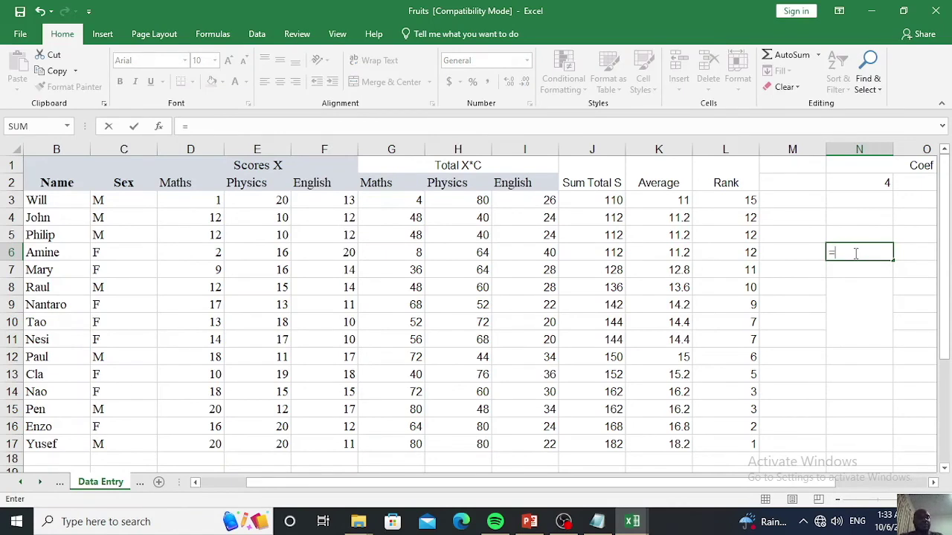
type("bn")
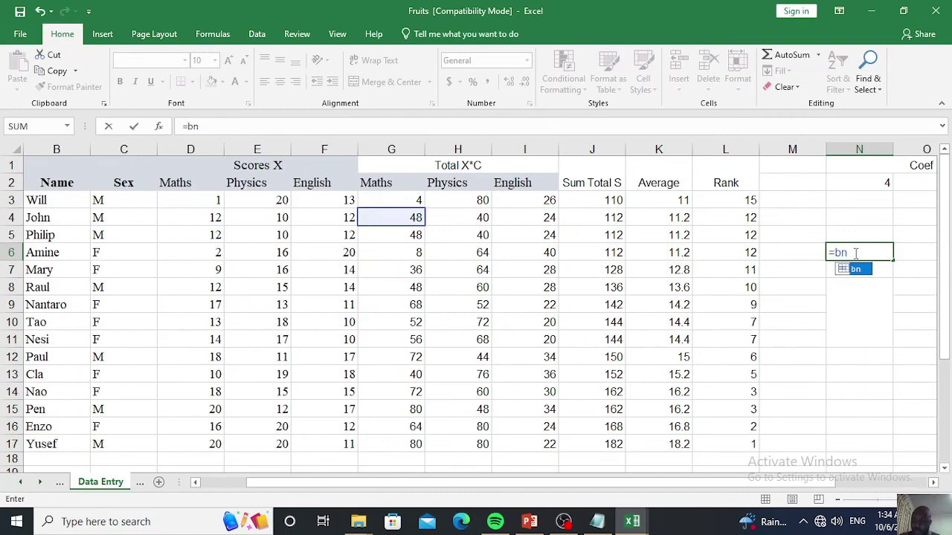
type("+")
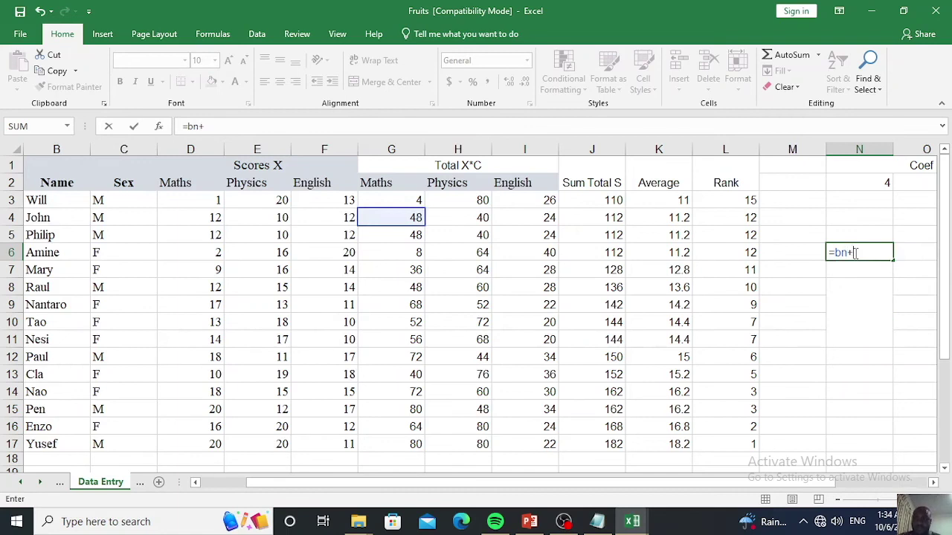
type("1")
key("Return")
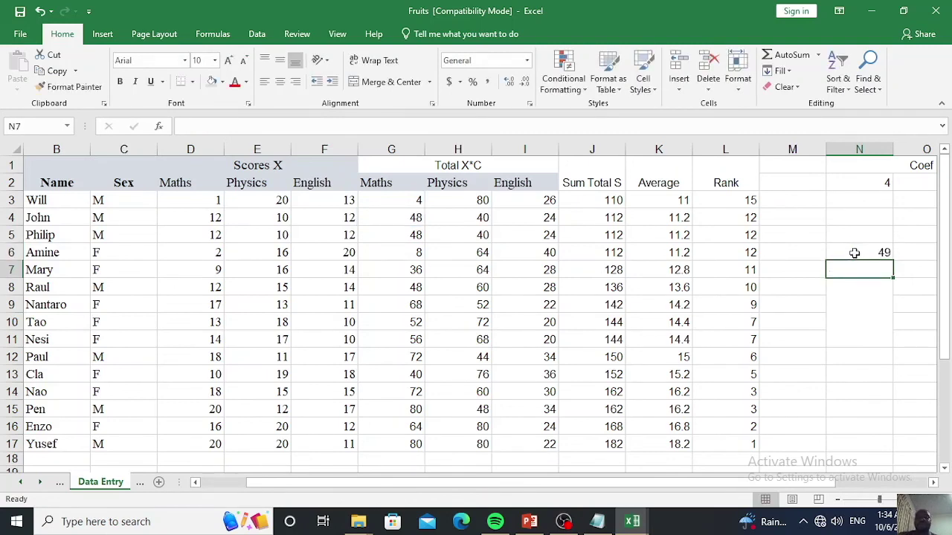
Check the formula in N6 and clear the cell
left_click(854, 253)
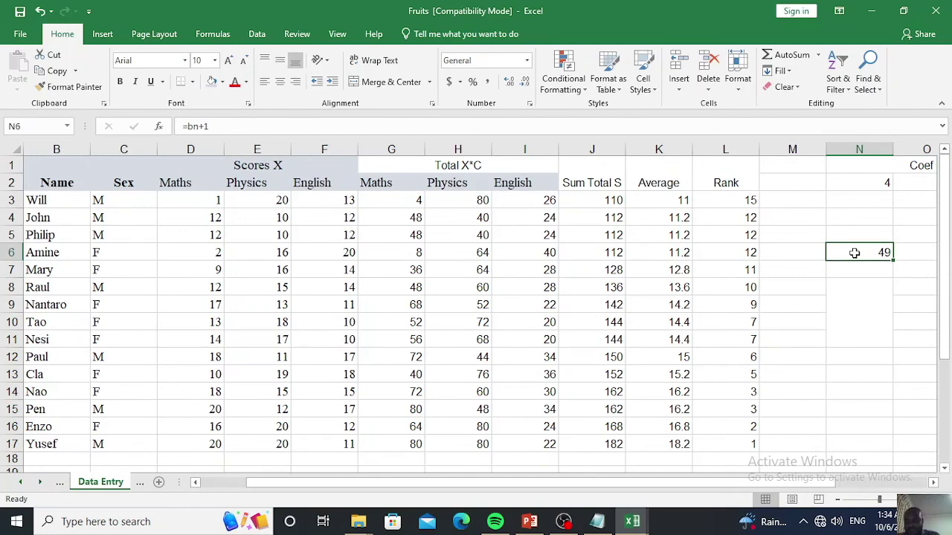
key("Delete")
left_click(849, 283)
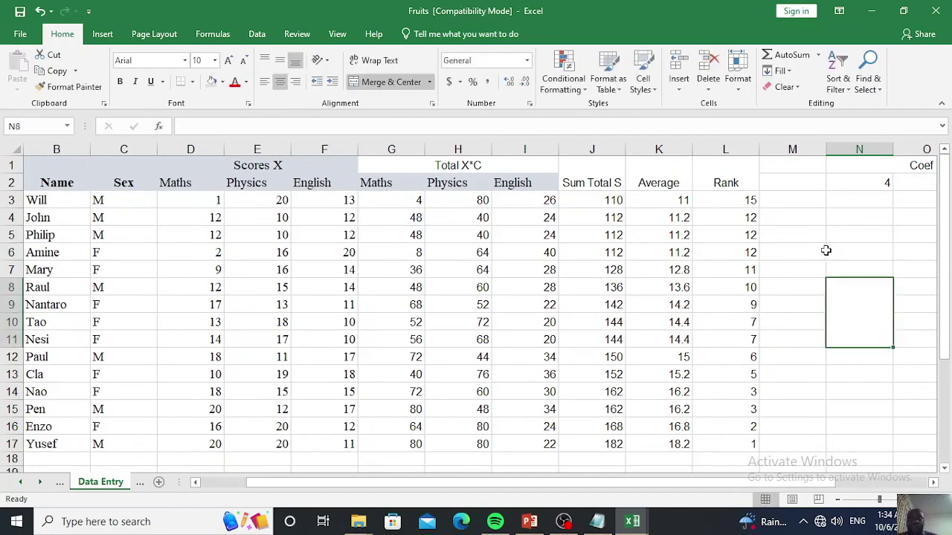
left_click(817, 218)
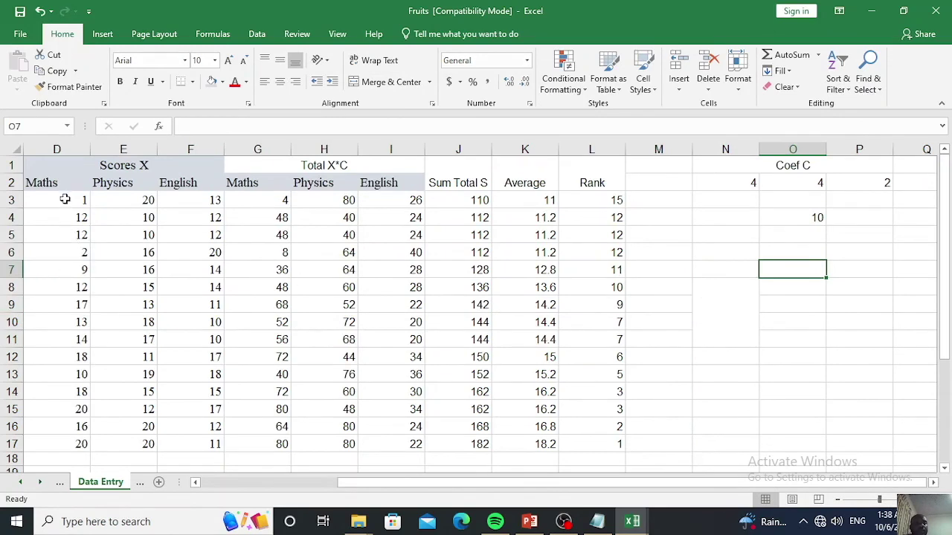
Assign the name mat to the Maths scores in D3:D17
left_click_drag(65, 200, 57, 437)
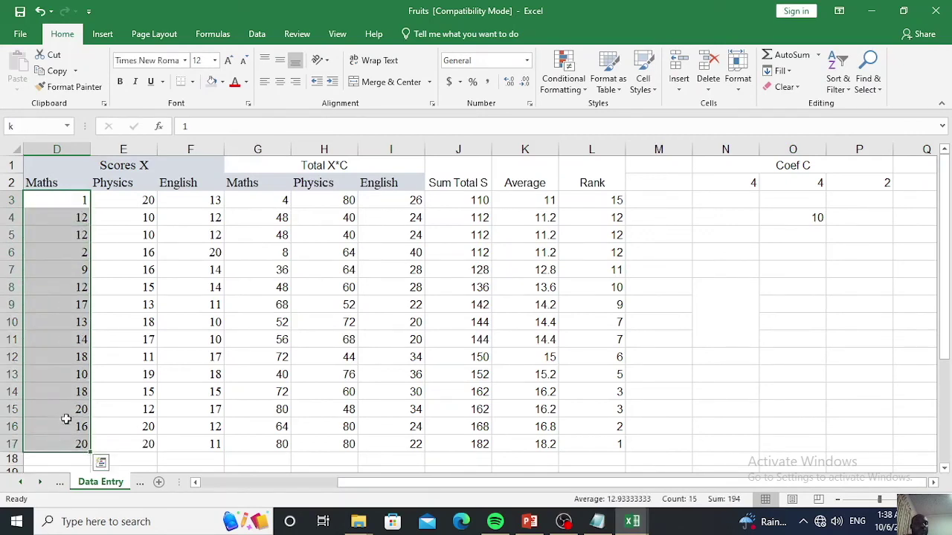
left_click(20, 127)
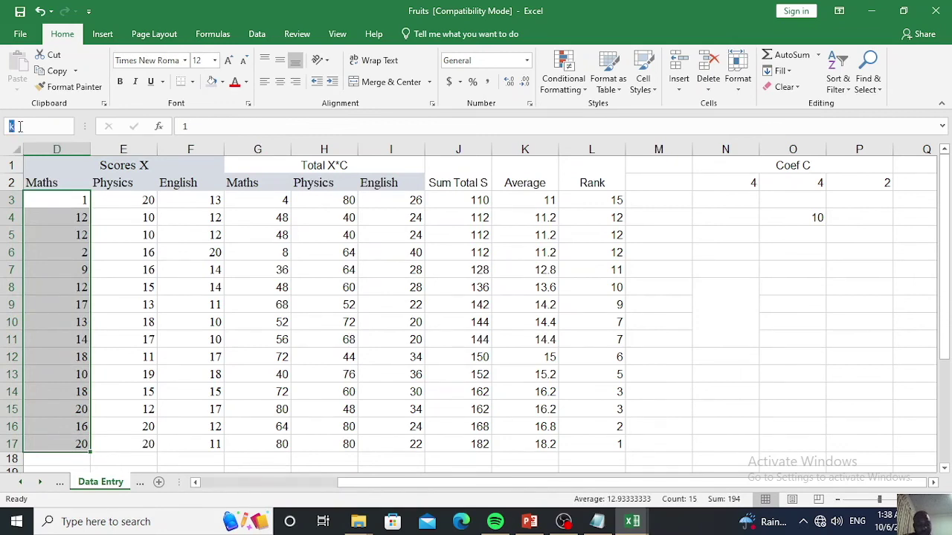
type("mat")
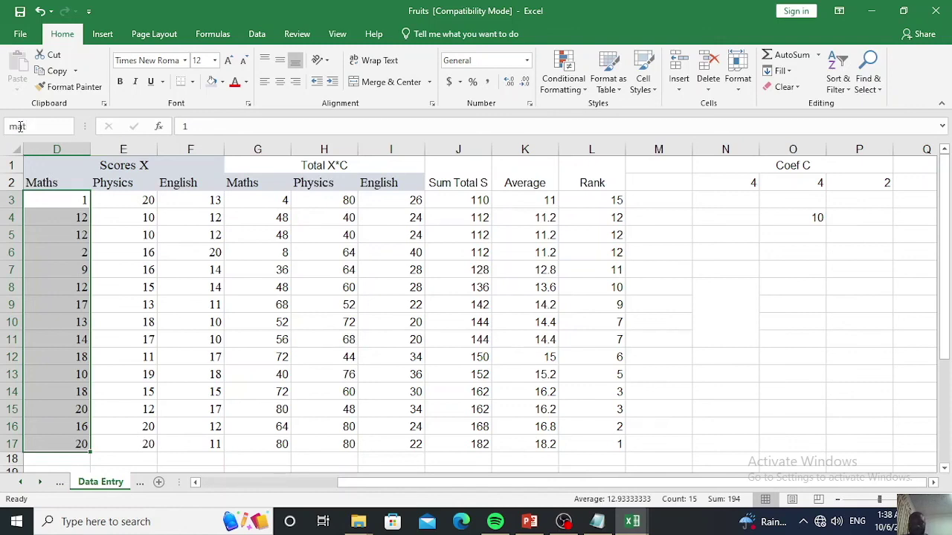
key("Escape")
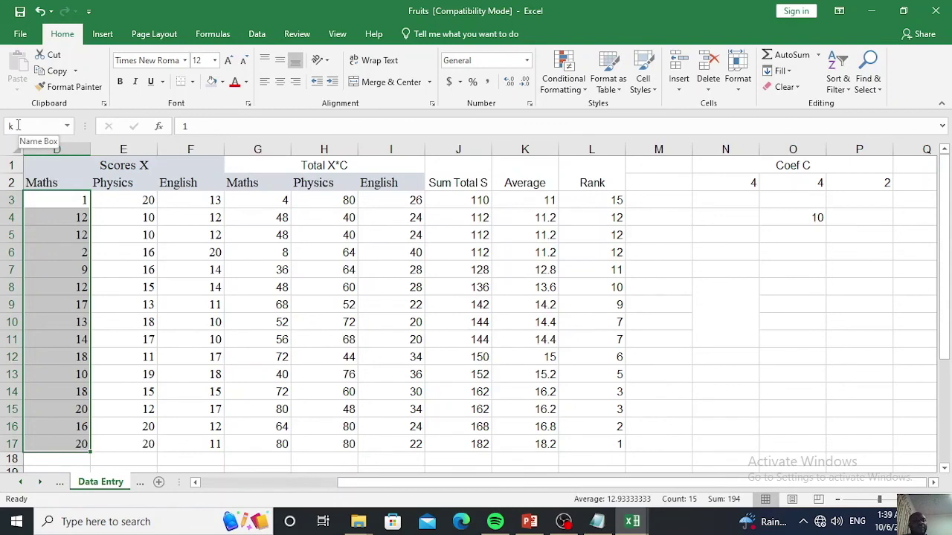
left_click(716, 284)
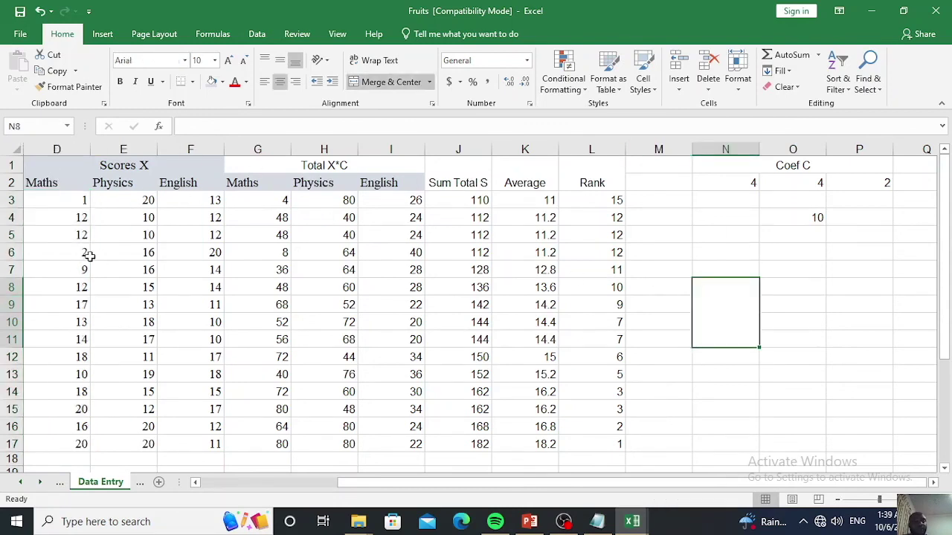
Review the list of defined names and go to the range named k to see which cells it covers
left_click(88, 256)
left_click(69, 128)
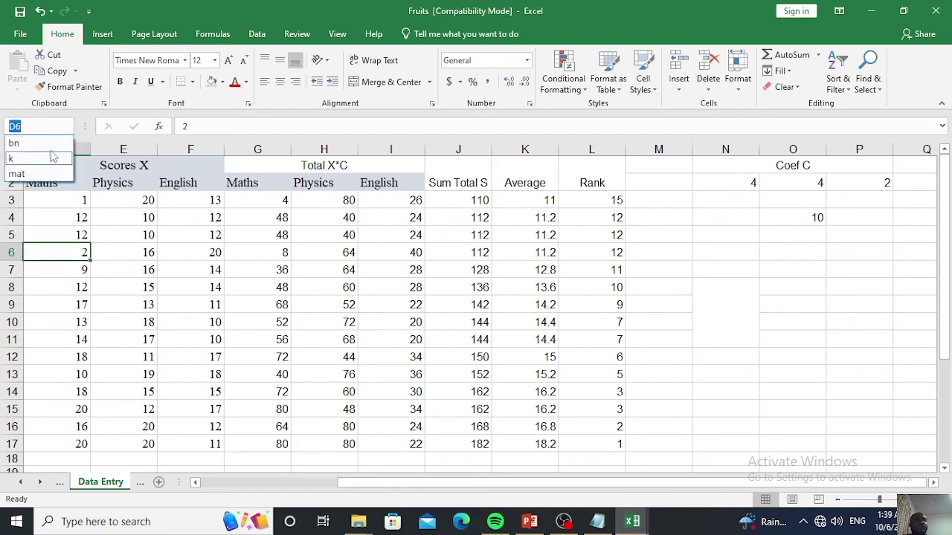
left_click(774, 298)
left_click(801, 289)
left_click(800, 289)
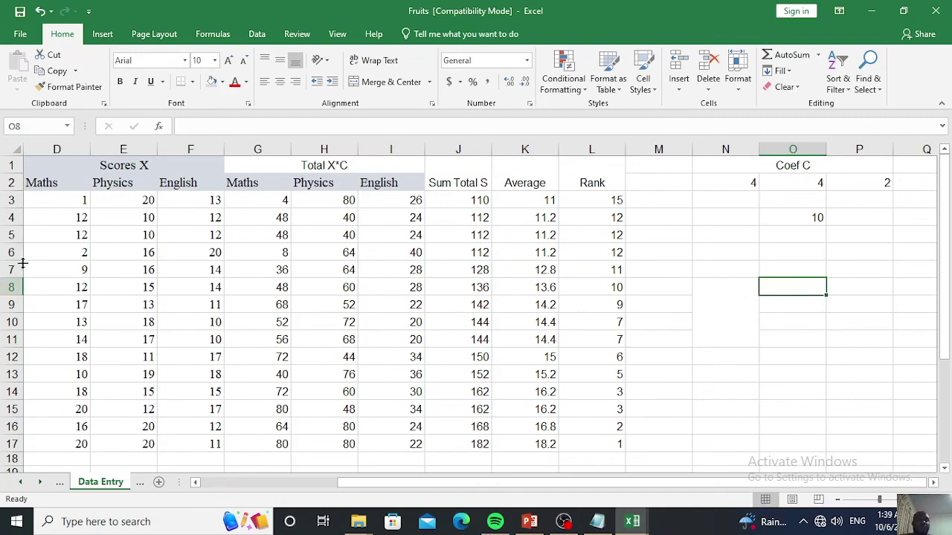
left_click(58, 205)
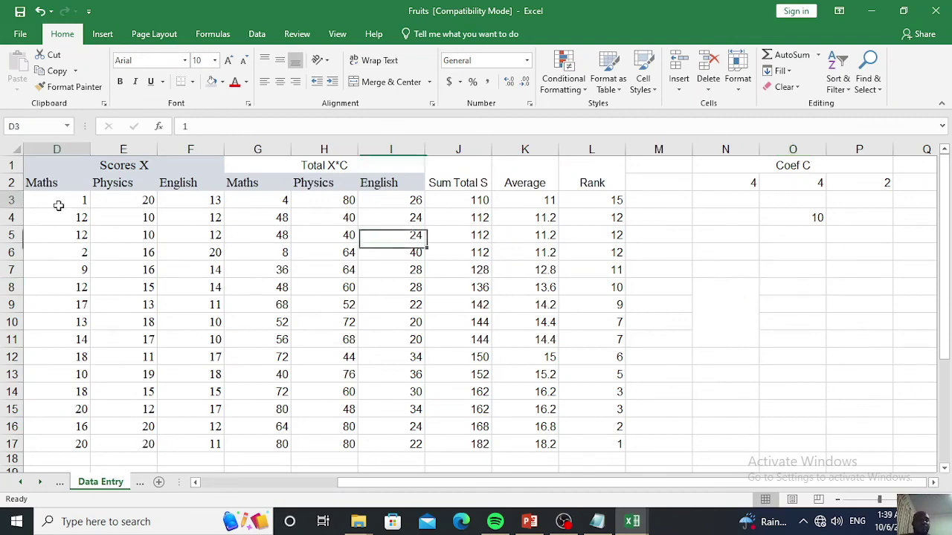
left_click(70, 127)
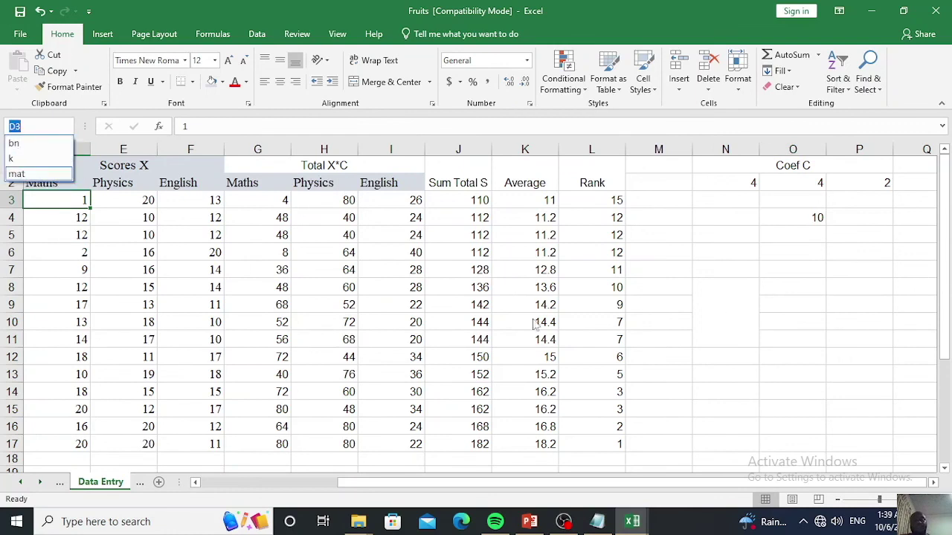
left_click(11, 158)
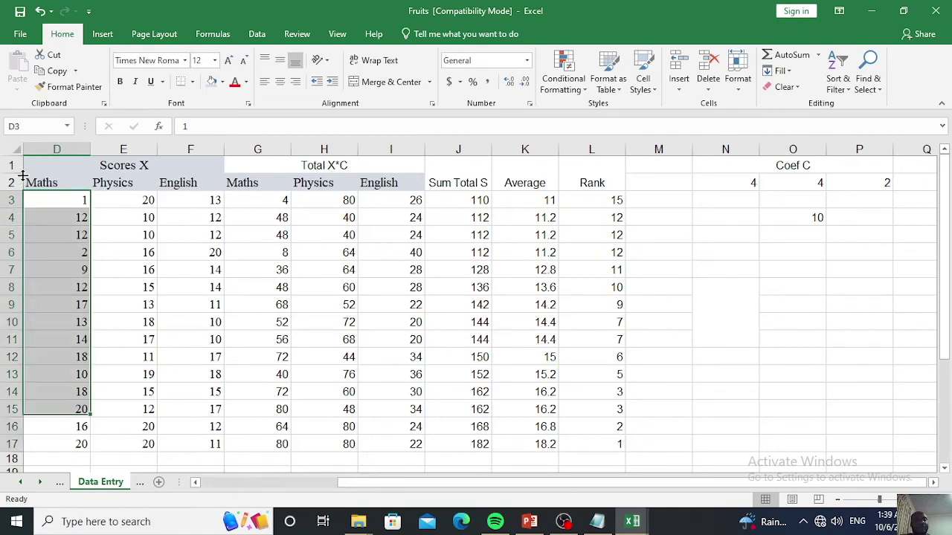
scroll(122, 389, "down", 1)
scroll(101, 410, "up", 1)
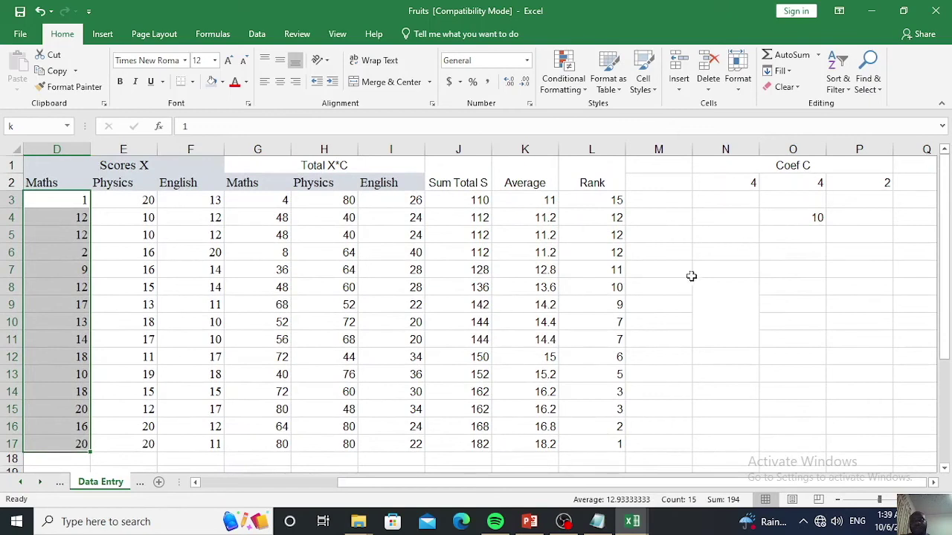
left_click(677, 255)
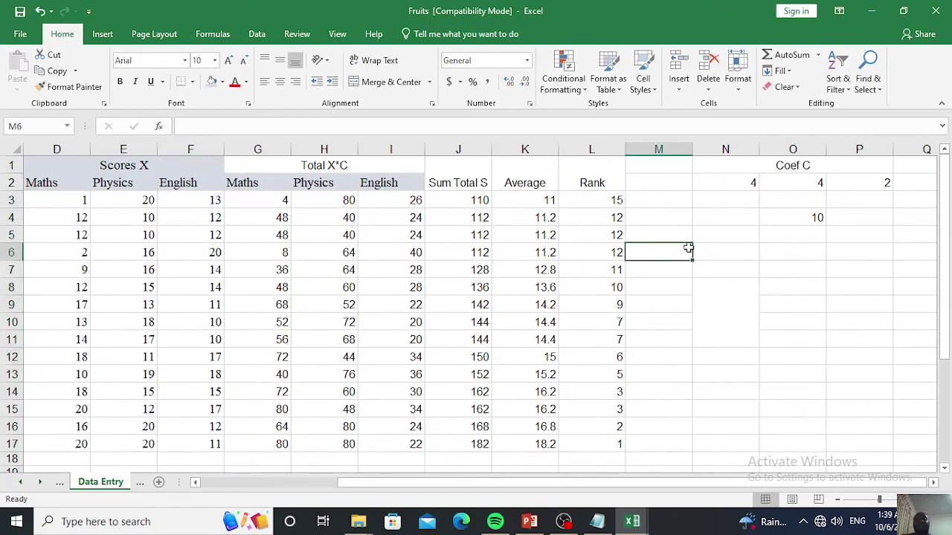
Enter the formula =mat+1 in M3 to add 1 to the first student's Maths score through the named range
left_click(642, 200)
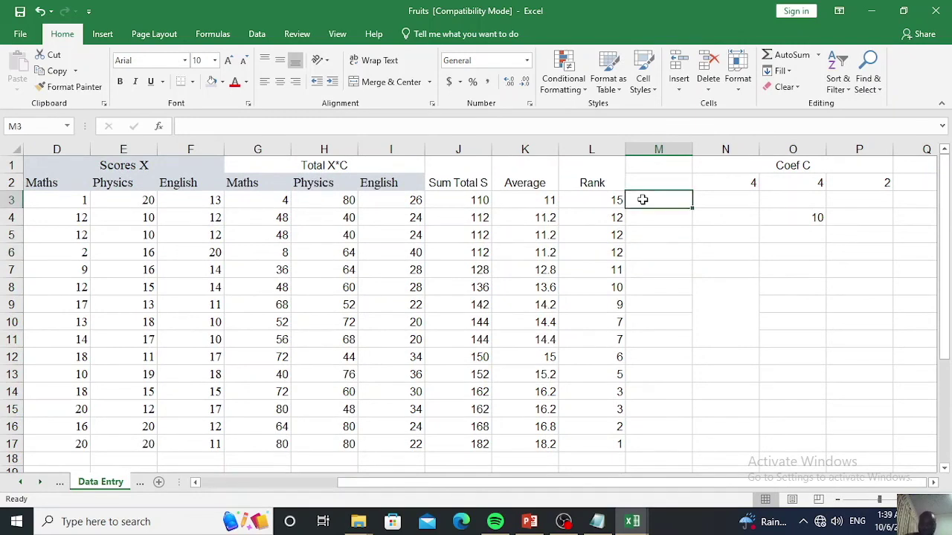
type("=")
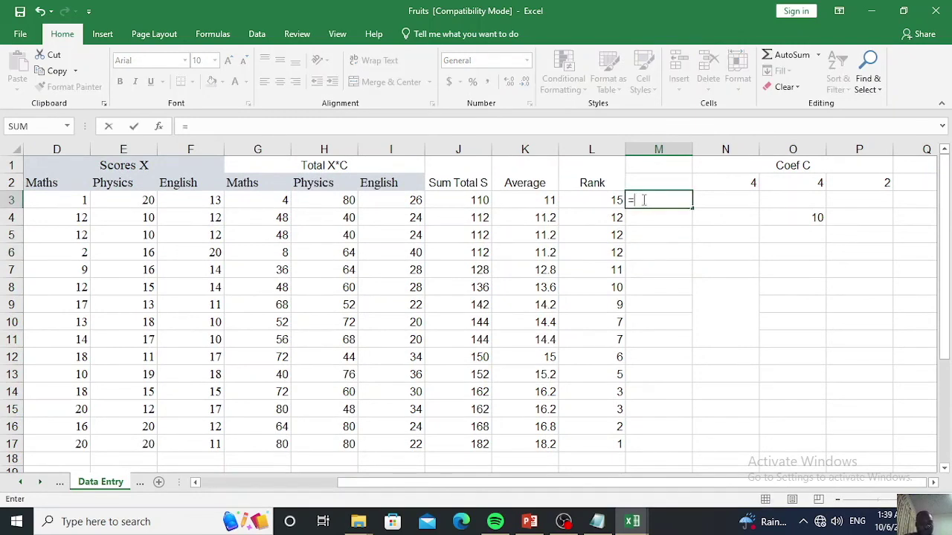
type("mat")
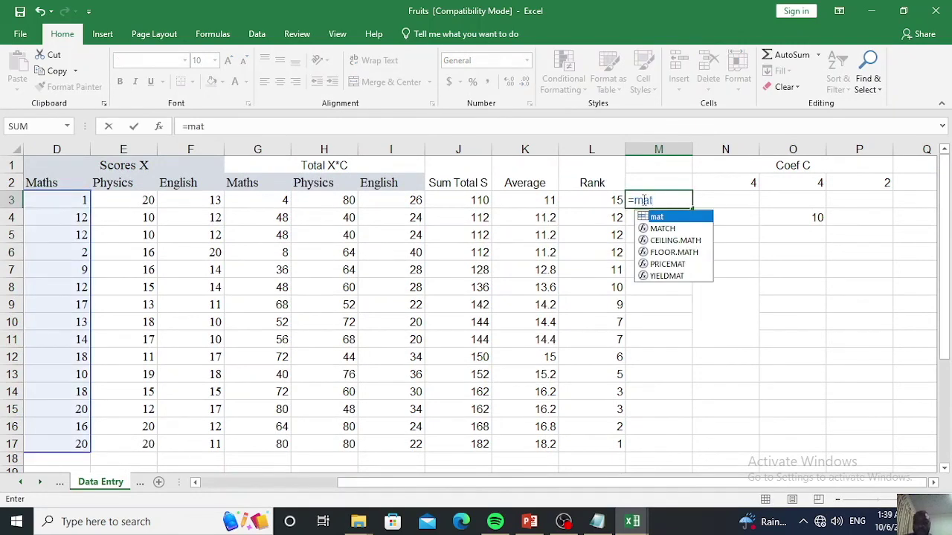
type("+1")
key("Return")
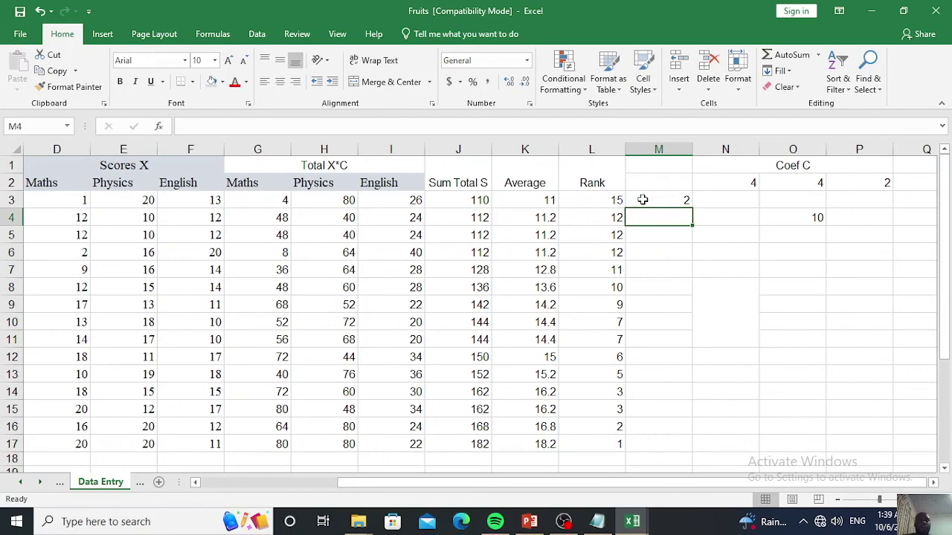
Fill the named-range formula from M3 down to M17 and check the copied formula in M4
left_click(681, 203)
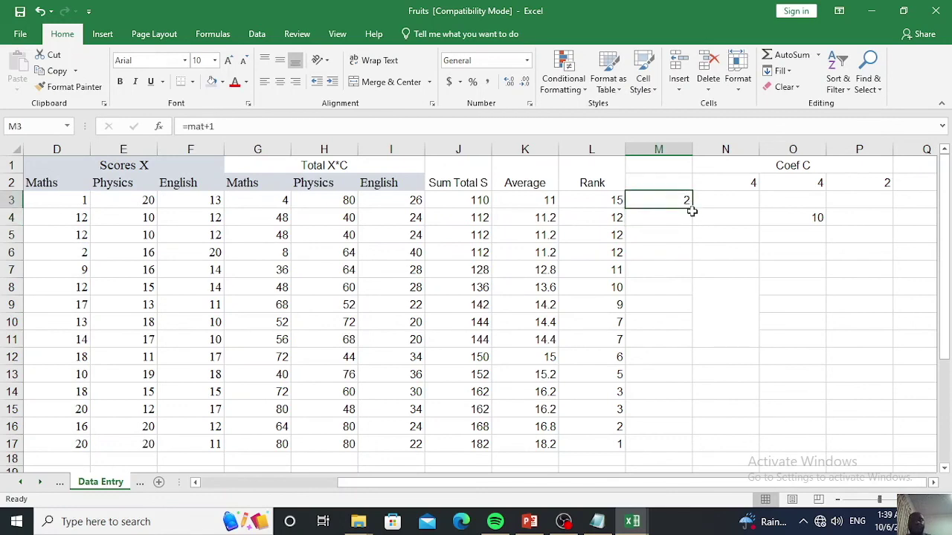
left_click_drag(693, 207, 677, 455)
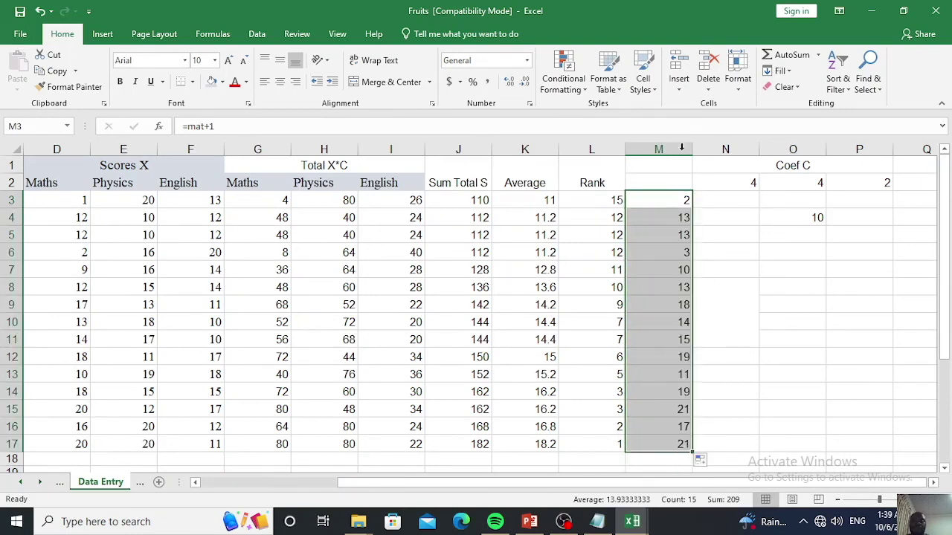
double_click(668, 219)
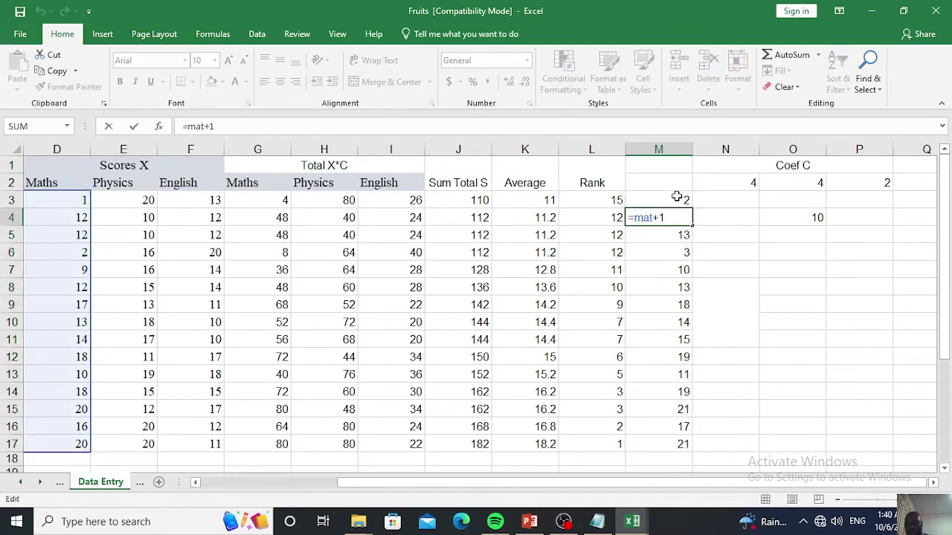
key("Return")
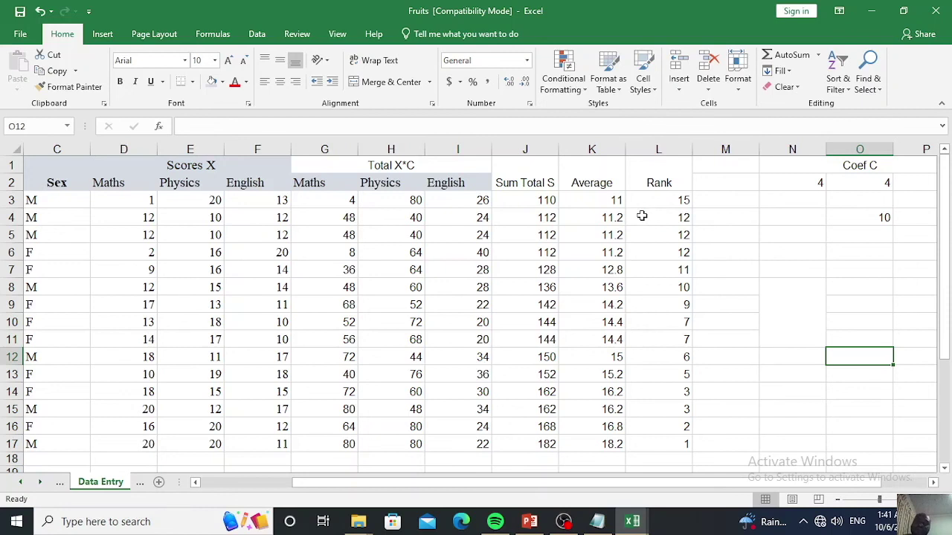
scroll(641, 220, "down", 6)
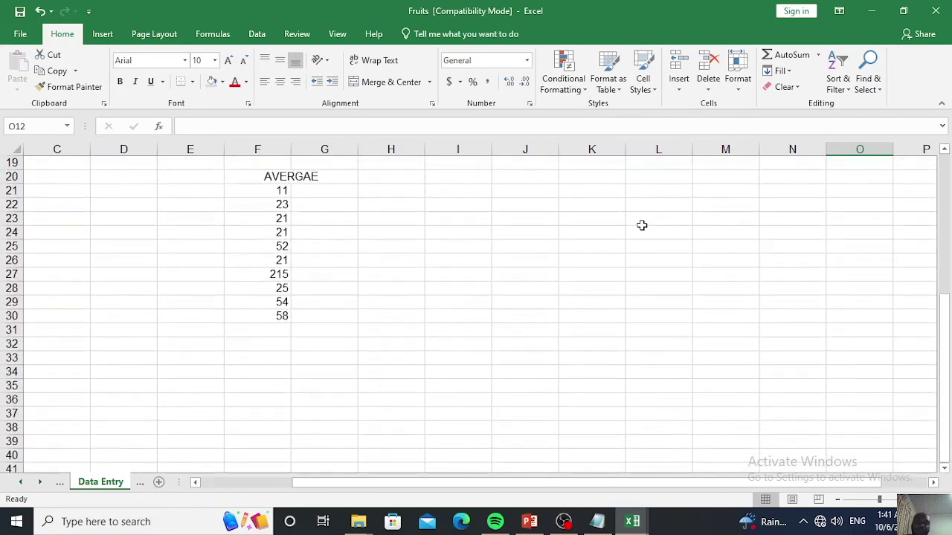
scroll(642, 225, "up", 6)
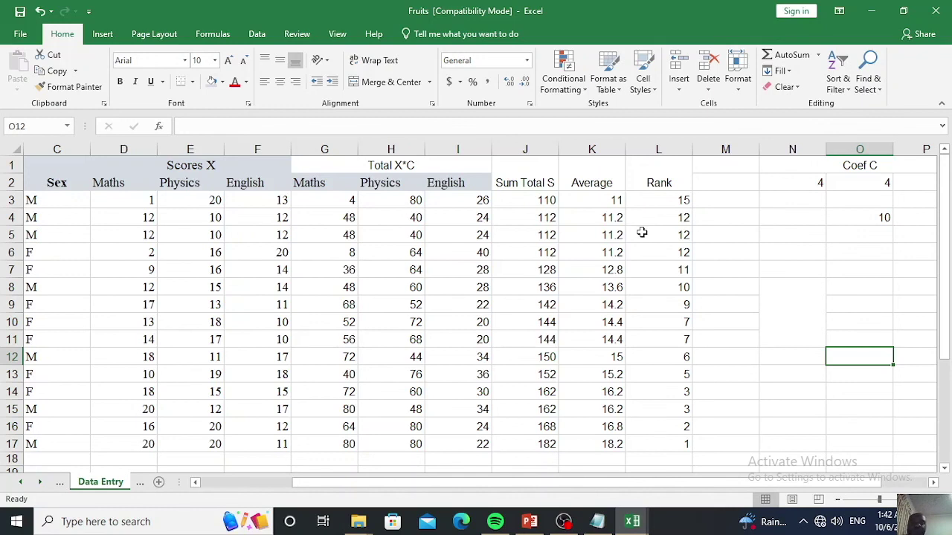
scroll(641, 232, "down", 4)
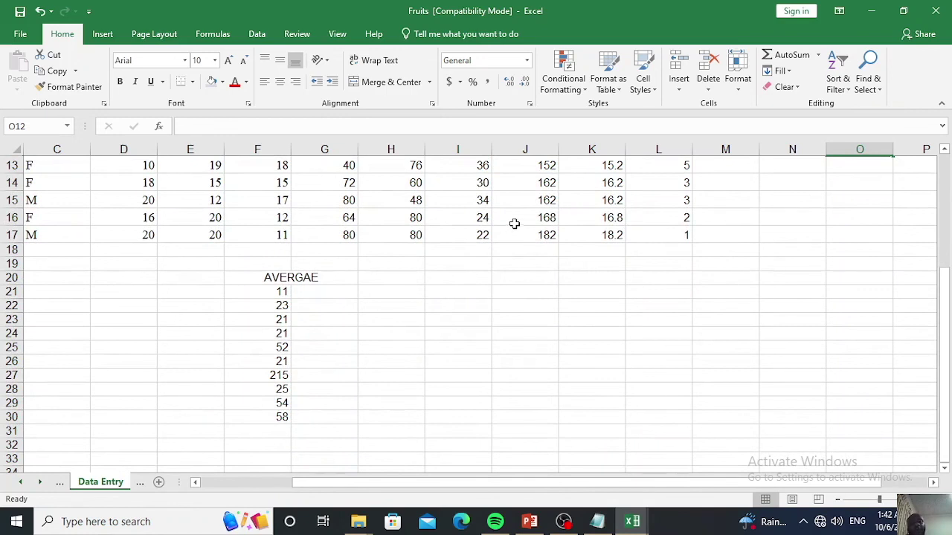
scroll(511, 225, "up", 4)
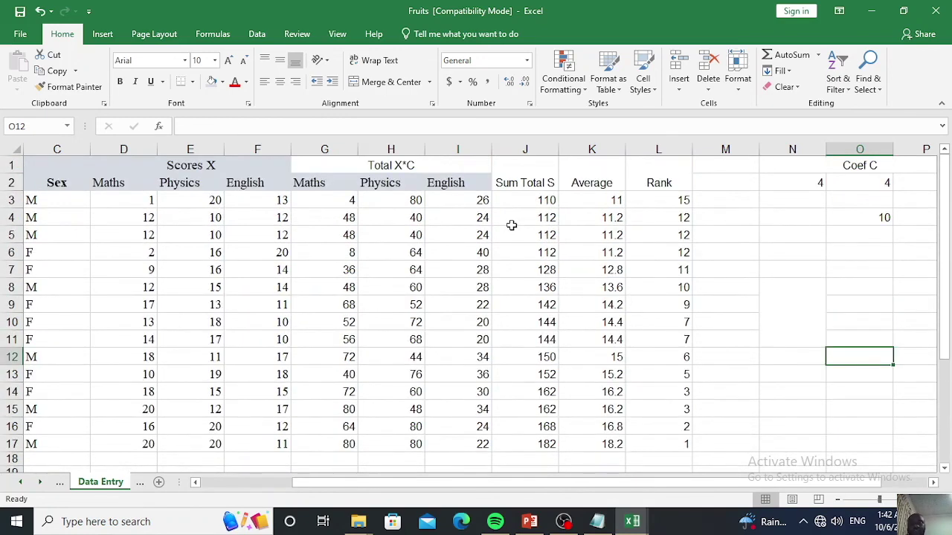